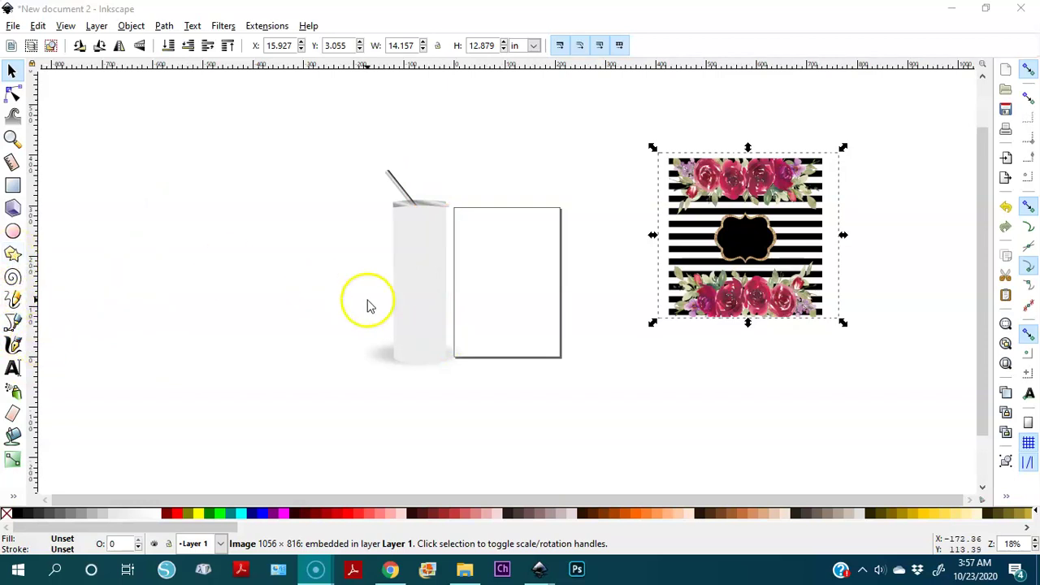
# Duplicate the floral striped image and place the copy on the empty canvas left of the tumbler
pyautogui.click(696, 280)
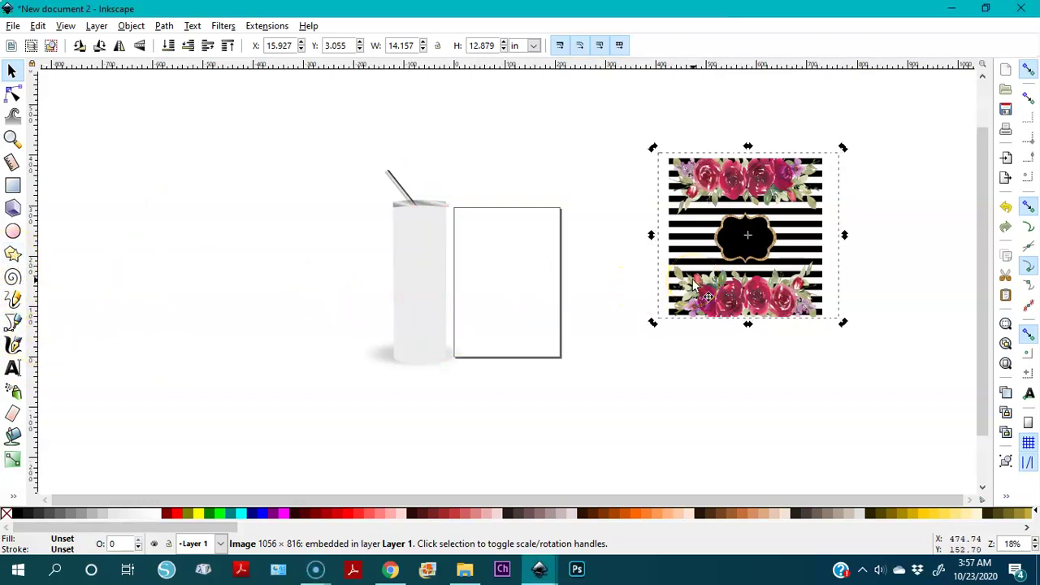
pyautogui.moveTo(727, 296); pyautogui.dragTo(134, 307)
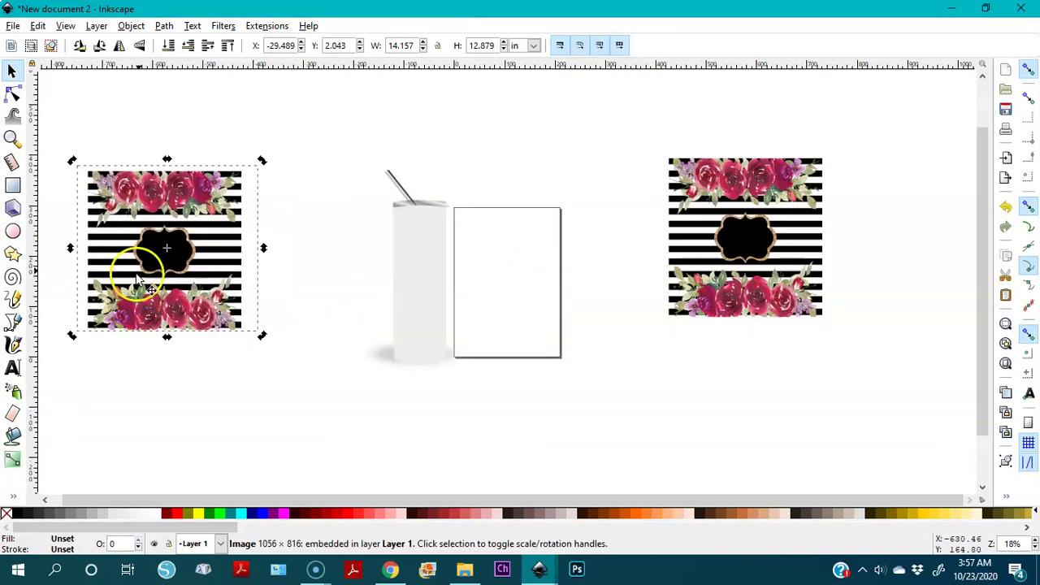
# Draw a five-pointed star and fit it over the image copy at about 11.7 in wide and 12.2 in high
pyautogui.click(12, 254)
pyautogui.moveTo(269, 353); pyautogui.dragTo(325, 415)
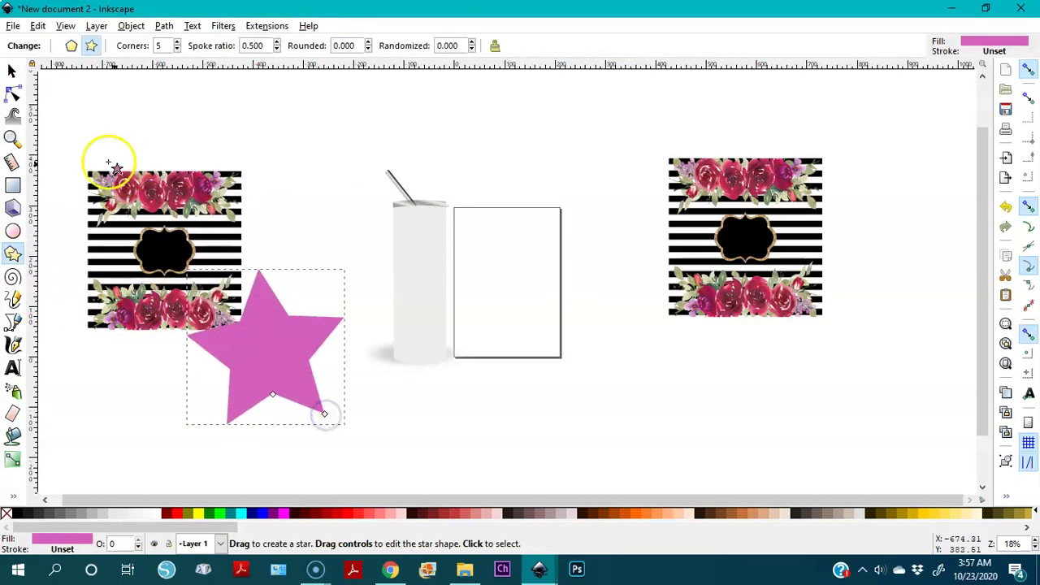
pyautogui.click(12, 71)
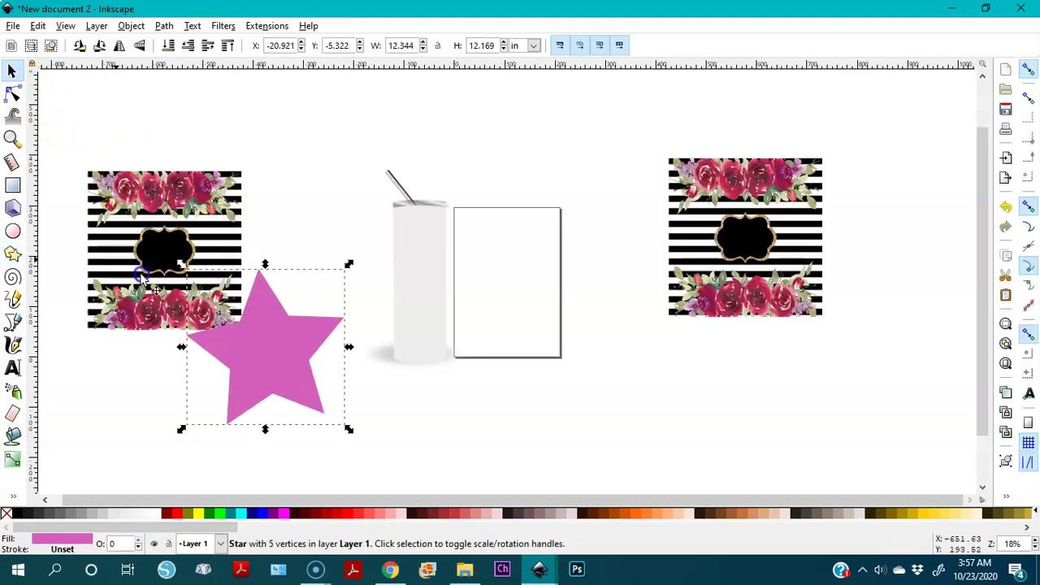
pyautogui.moveTo(284, 362); pyautogui.dragTo(181, 256)
pyautogui.moveTo(253, 241); pyautogui.dragTo(244, 243)
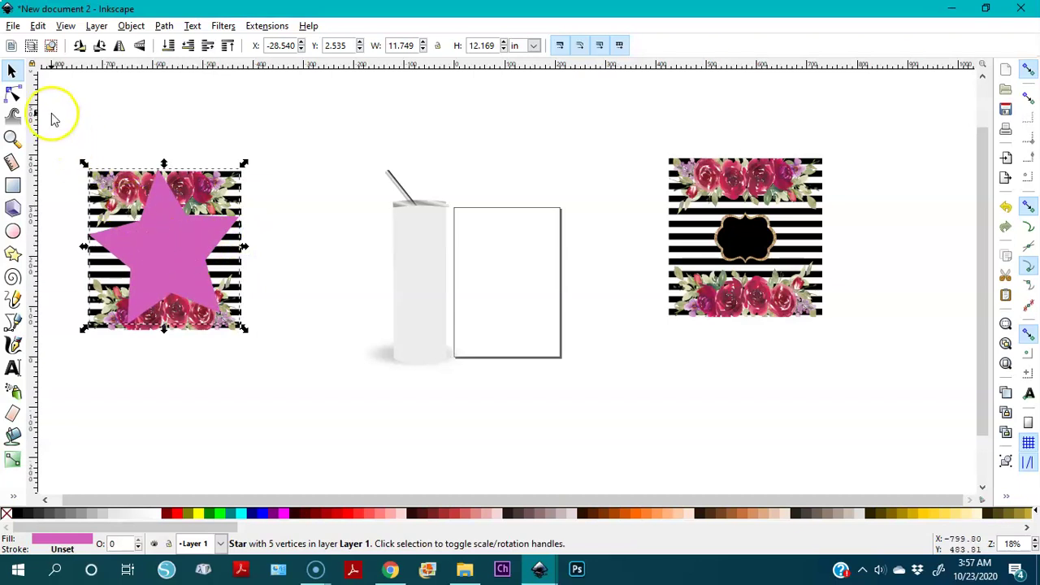
# Clip the floral image copy to the star shape and move the clipped star closer to the tumbler
pyautogui.moveTo(52, 124); pyautogui.dragTo(263, 342)
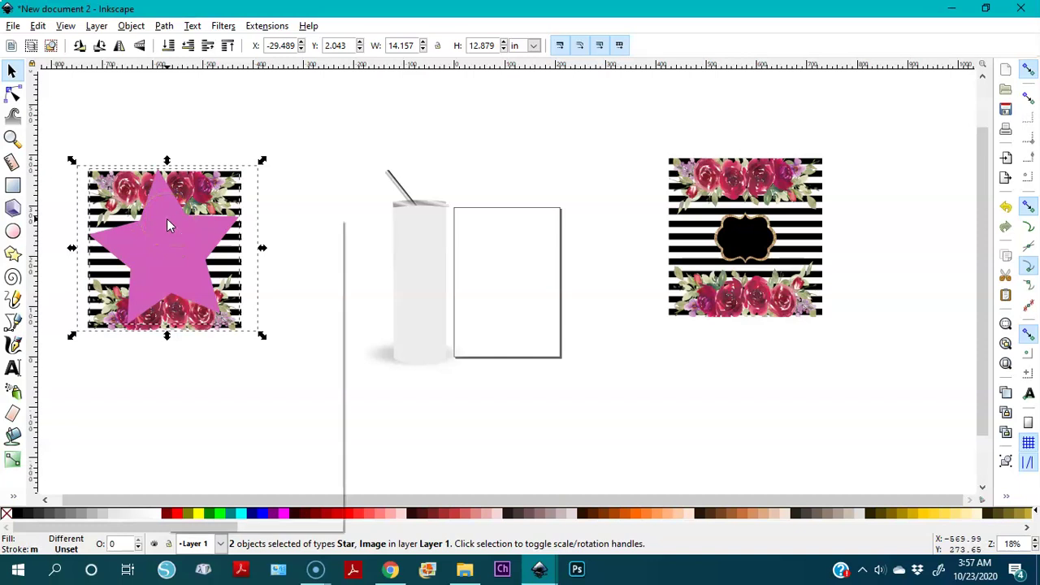
pyautogui.rightClick(165, 218)
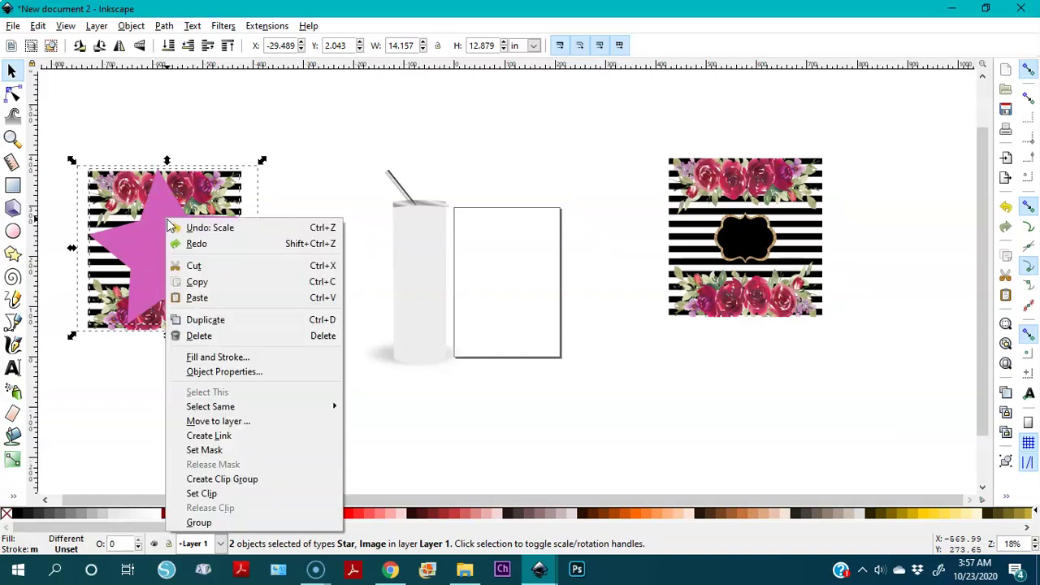
pyautogui.click(207, 493)
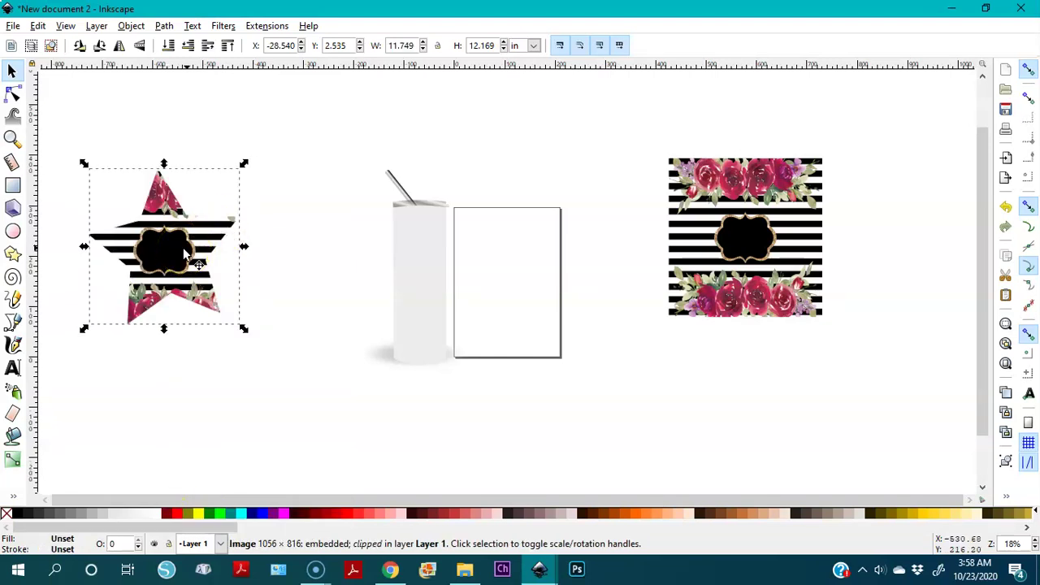
pyautogui.moveTo(184, 249); pyautogui.dragTo(265, 285)
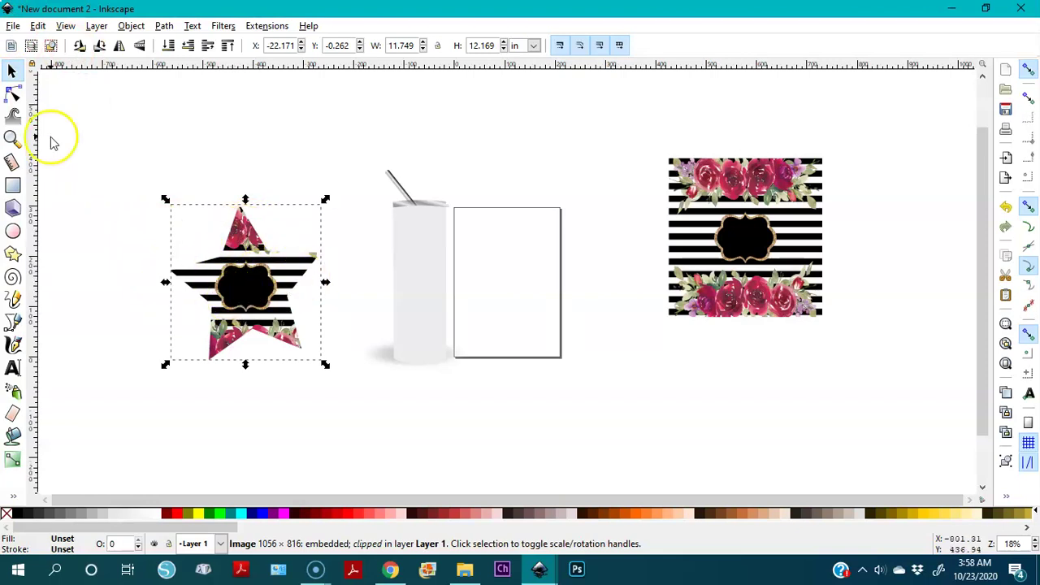
pyautogui.click(14, 26)
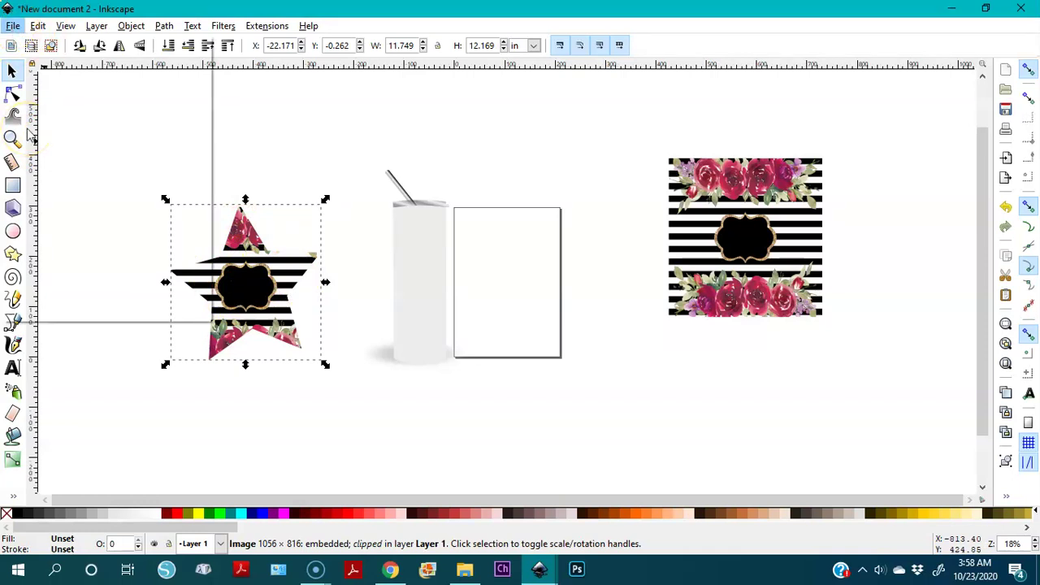
pyautogui.click(14, 26)
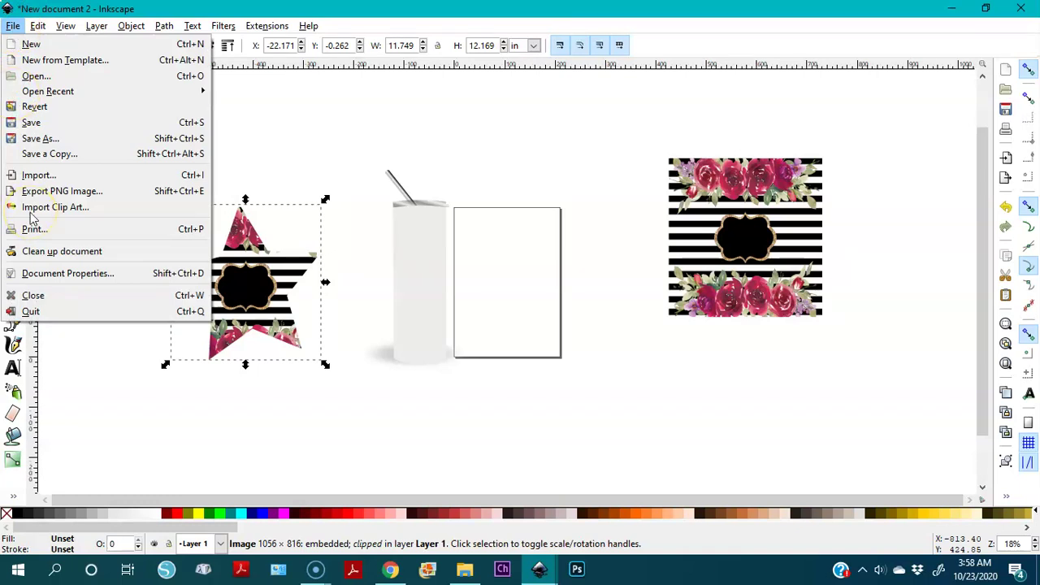
pyautogui.click(255, 167)
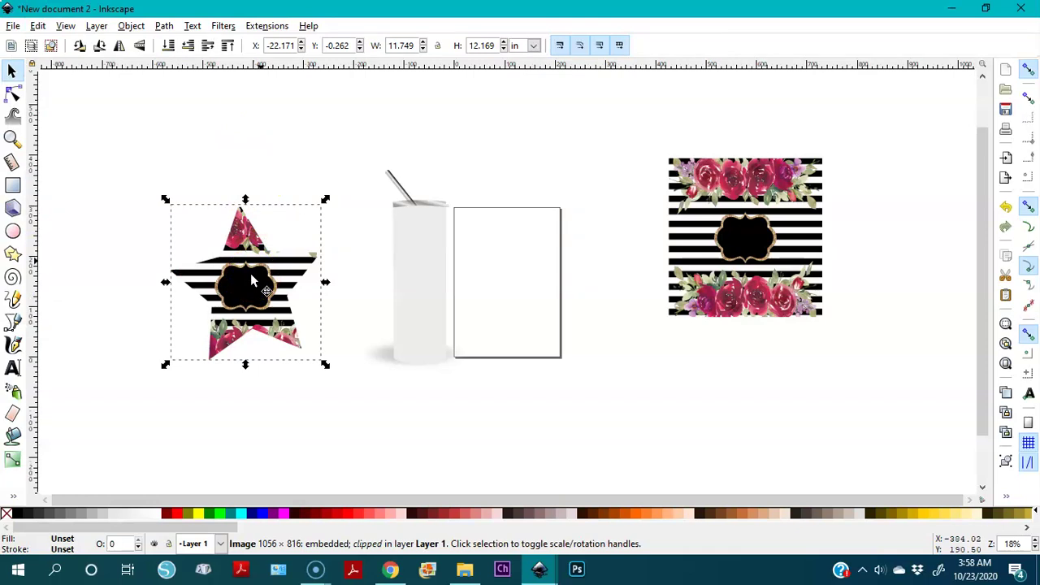
# Move the clipped star onto the blank page and try to scale it down to fit
pyautogui.moveTo(250, 273); pyautogui.dragTo(518, 265)
pyautogui.press('Escape')
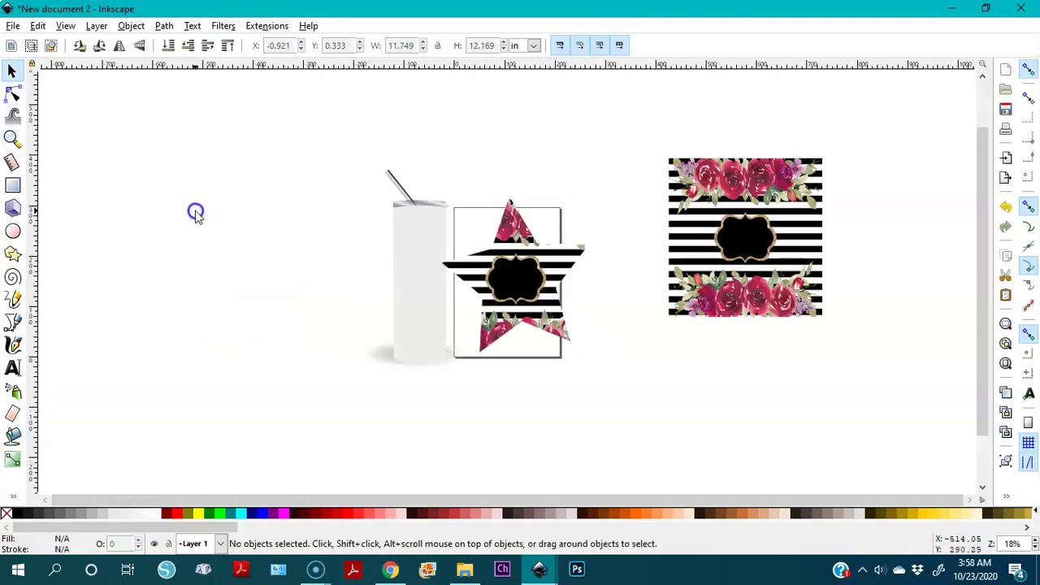
pyautogui.click(11, 71)
pyautogui.click(14, 95)
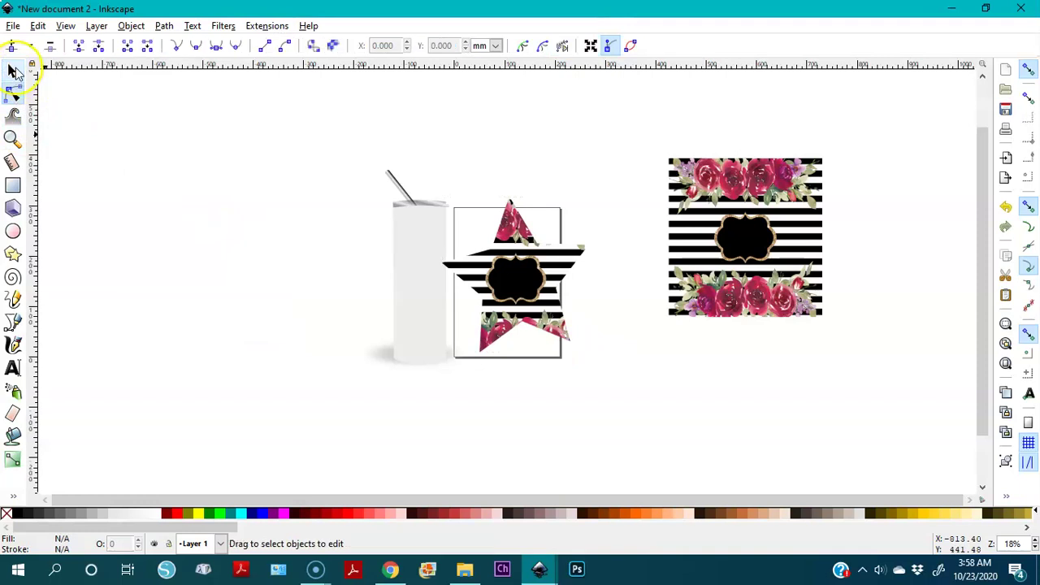
pyautogui.click(12, 71)
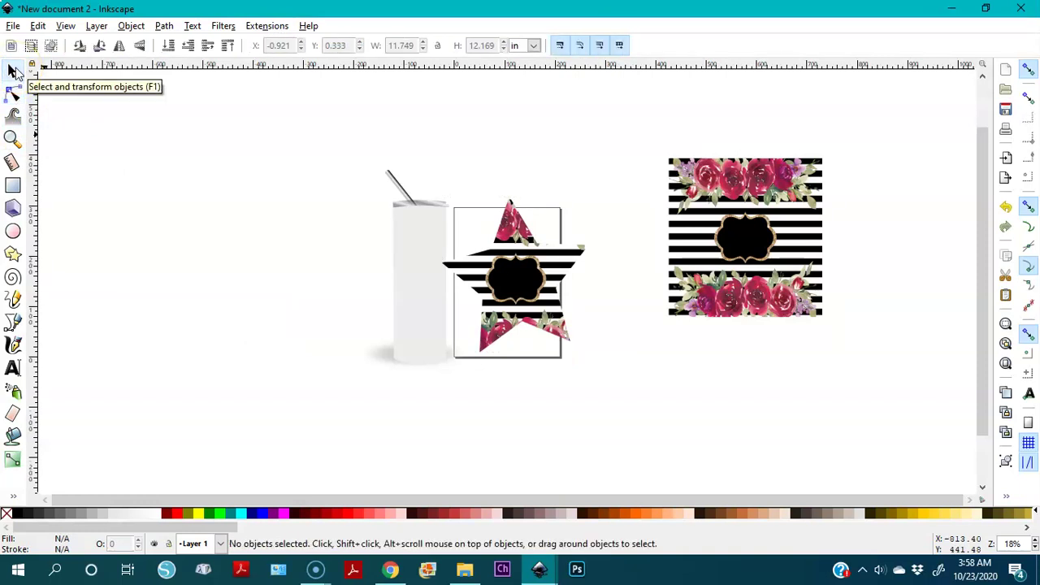
pyautogui.click(517, 289)
pyautogui.moveTo(592, 358); pyautogui.dragTo(534, 305)
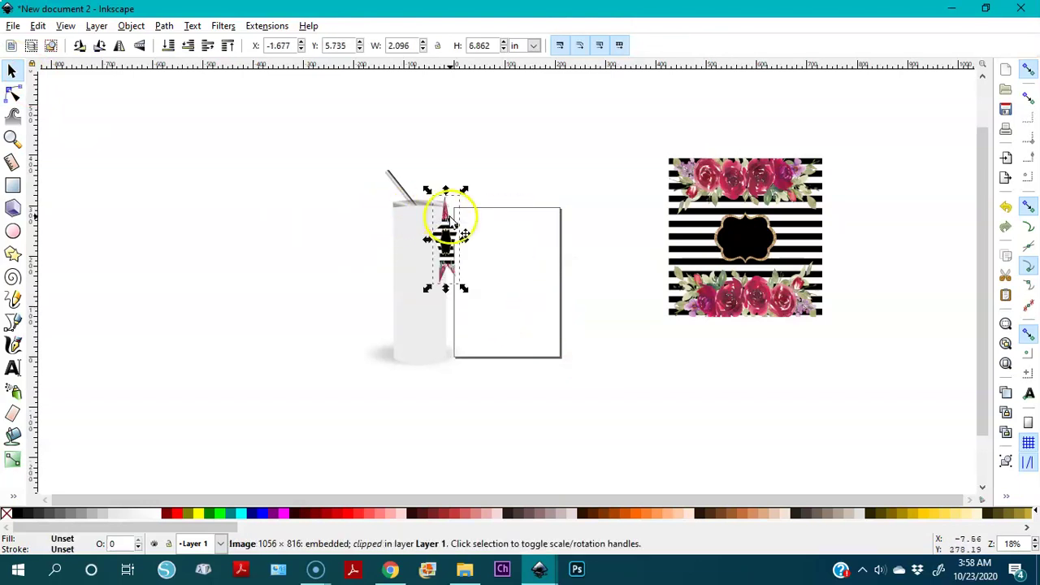
# Turn off snapping, then resize the star to about 204 mm by 235 mm and position it within the page
pyautogui.click(1027, 70)
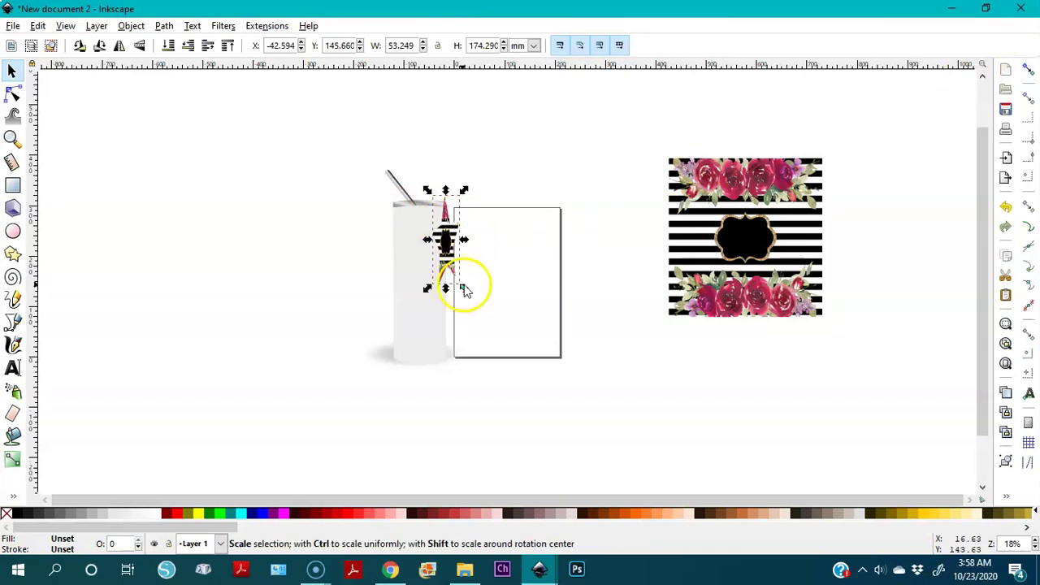
pyautogui.click(488, 298)
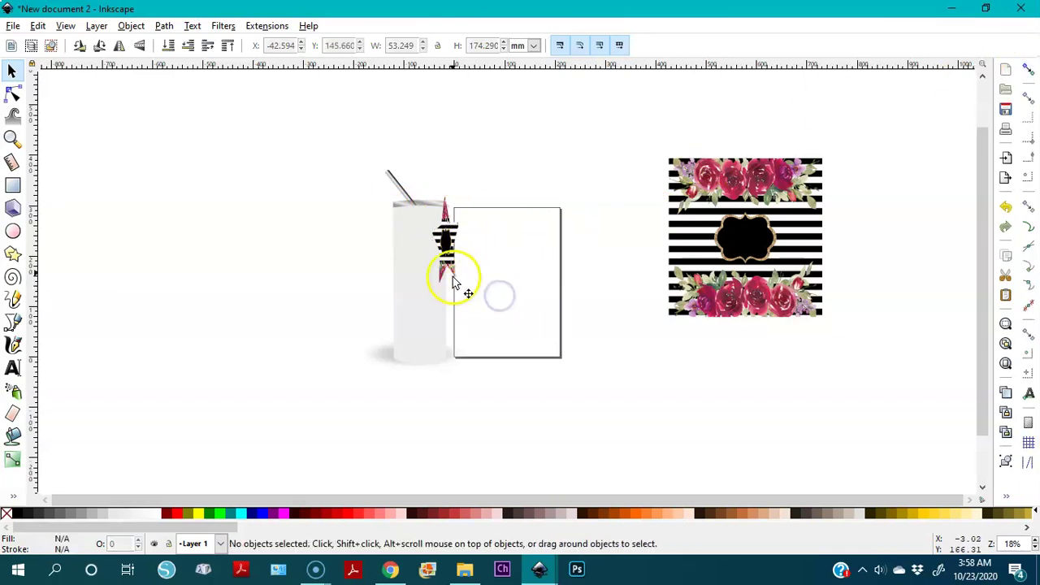
pyautogui.click(462, 287)
pyautogui.moveTo(475, 291); pyautogui.dragTo(539, 318)
pyautogui.click(484, 276)
pyautogui.moveTo(485, 276); pyautogui.dragTo(503, 286)
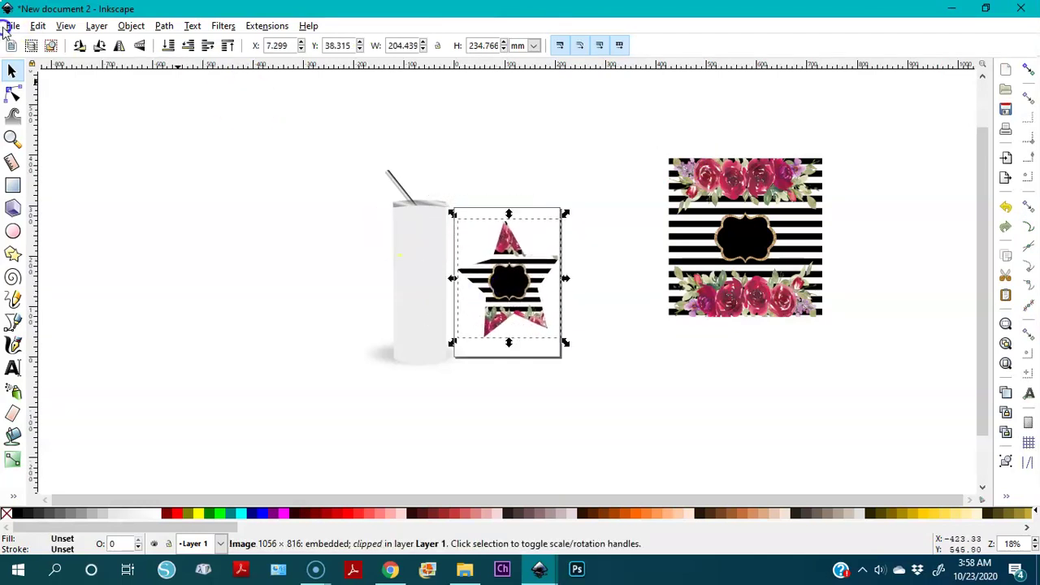
# Set up a PNG export of the whole page at 300 dpi
pyautogui.click(12, 27)
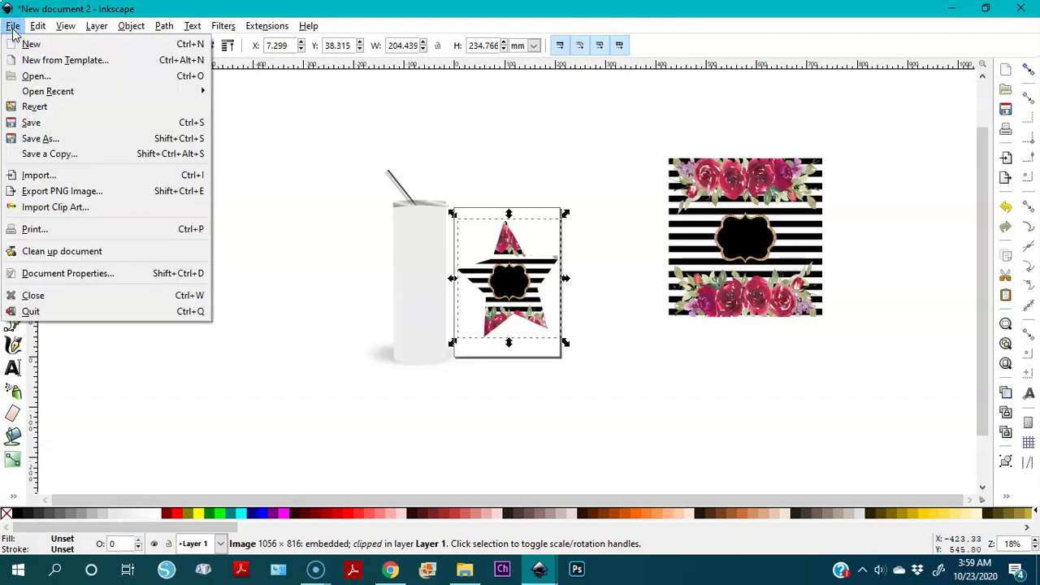
pyautogui.click(62, 192)
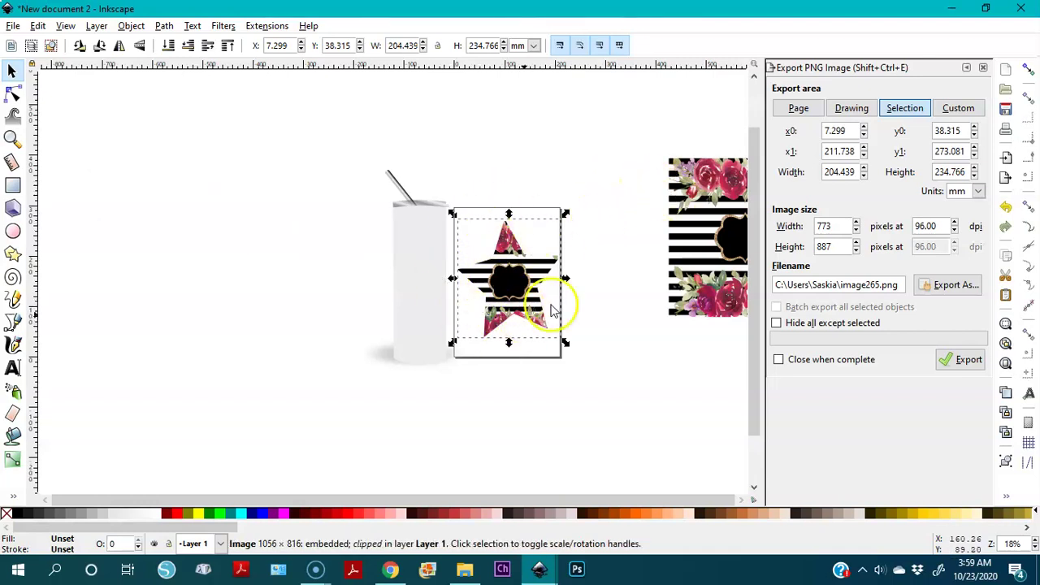
pyautogui.click(792, 110)
pyautogui.click(938, 225)
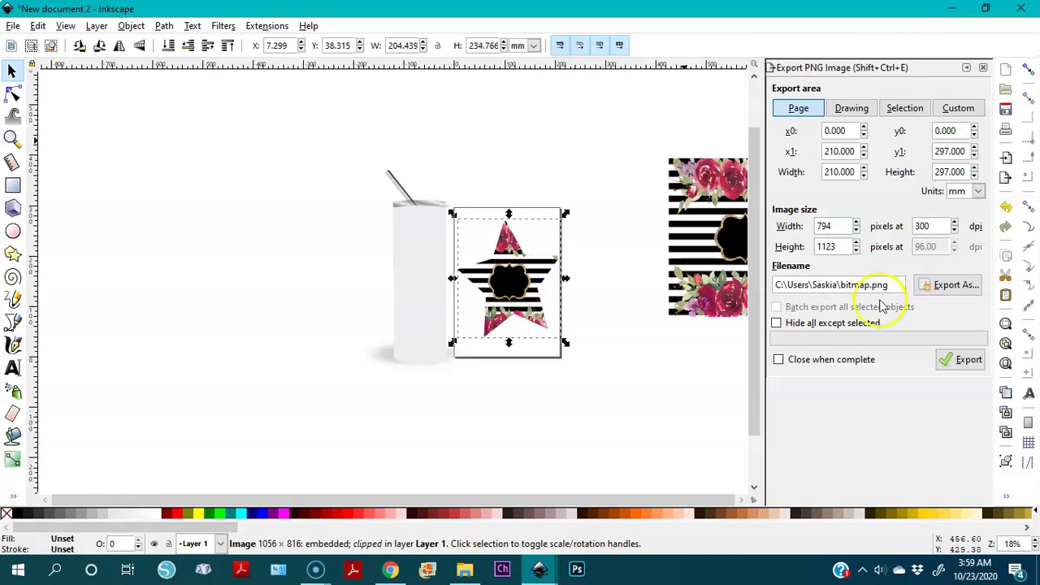
# Name the export file starr.png in the Pictures folder and export the page
pyautogui.click(795, 286)
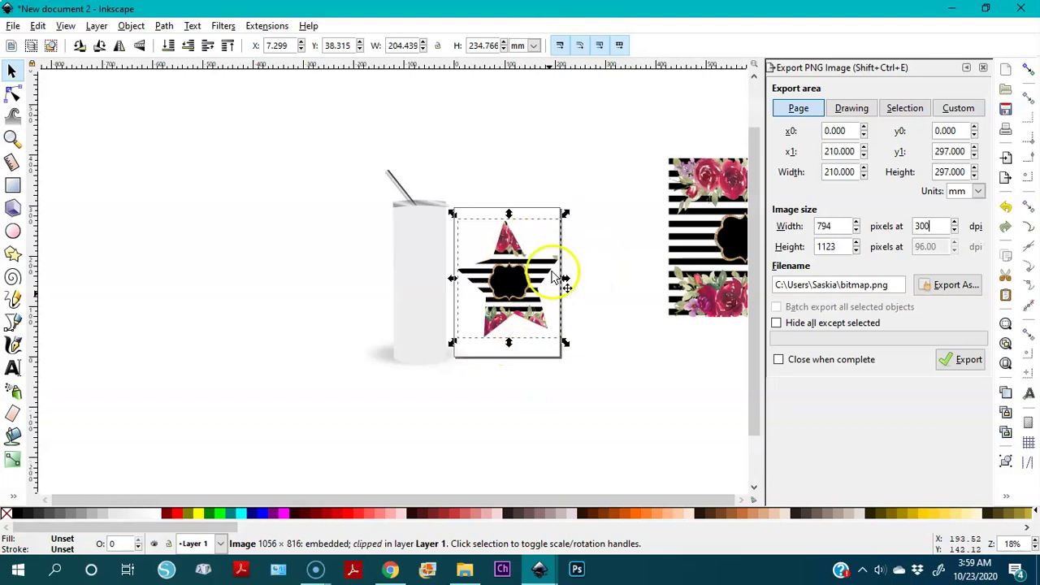
pyautogui.click(871, 285)
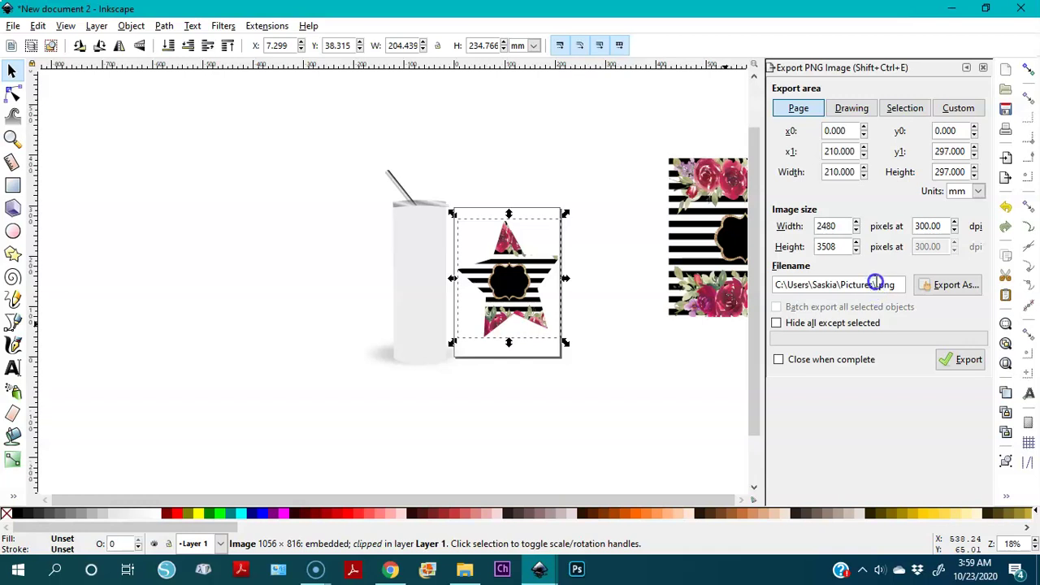
pyautogui.write('\\')
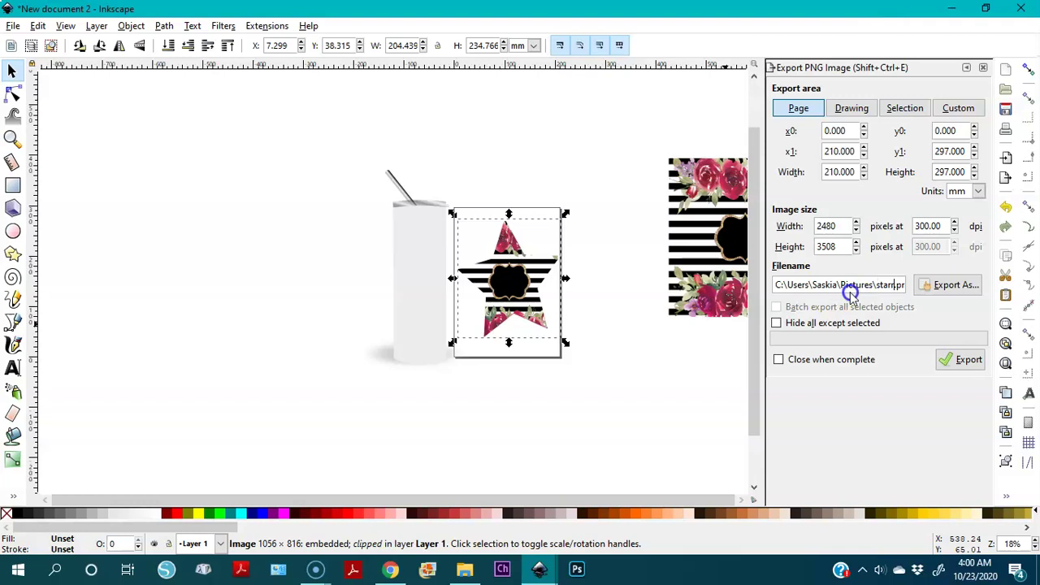
pyautogui.click(966, 366)
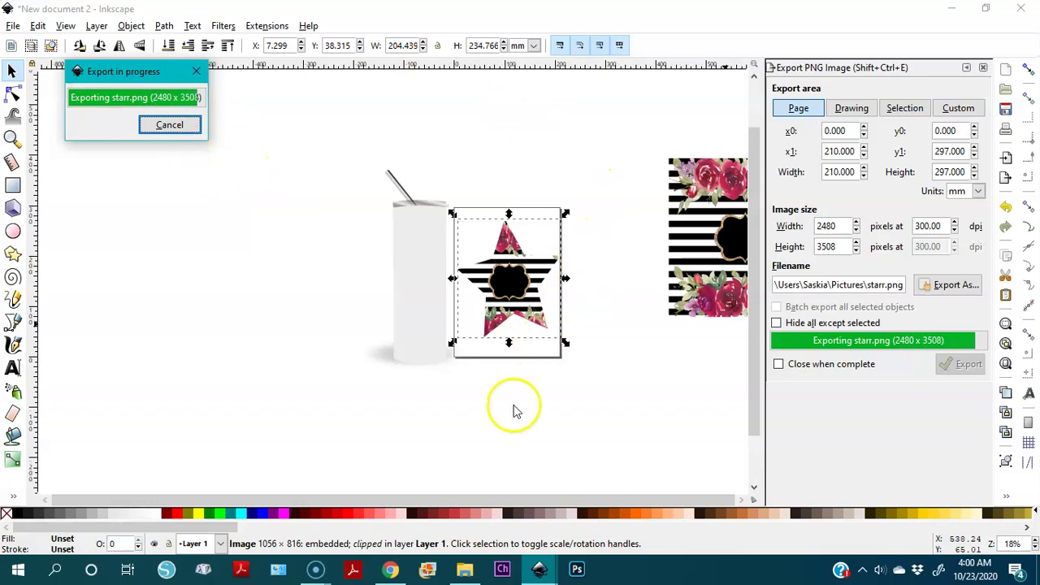
# Switch to File Explorer, search the Pictures folder for "starr" and inspect the exported starr.png
pyautogui.click(465, 573)
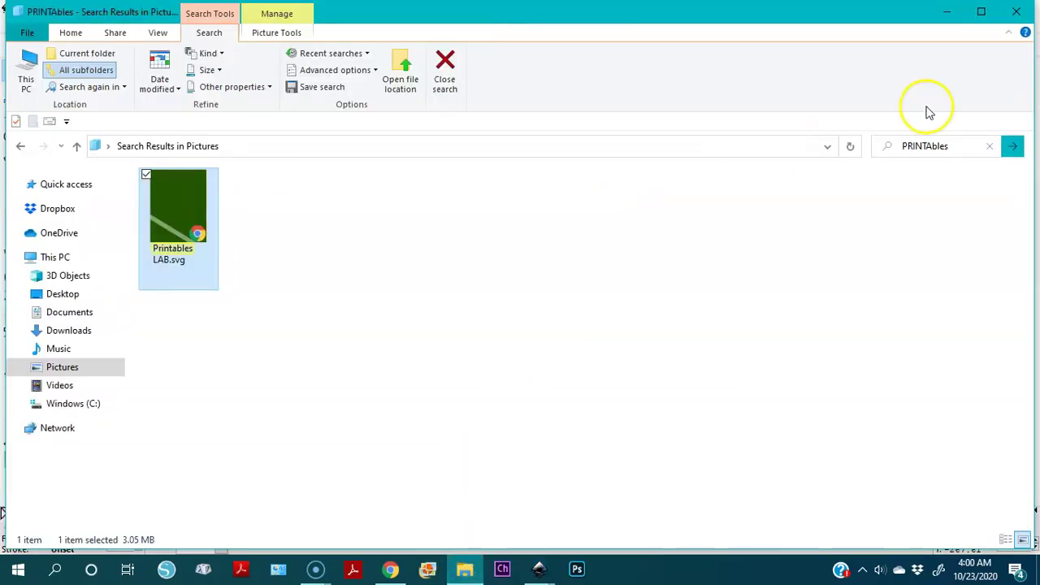
pyautogui.click(988, 147)
pyautogui.click(963, 147)
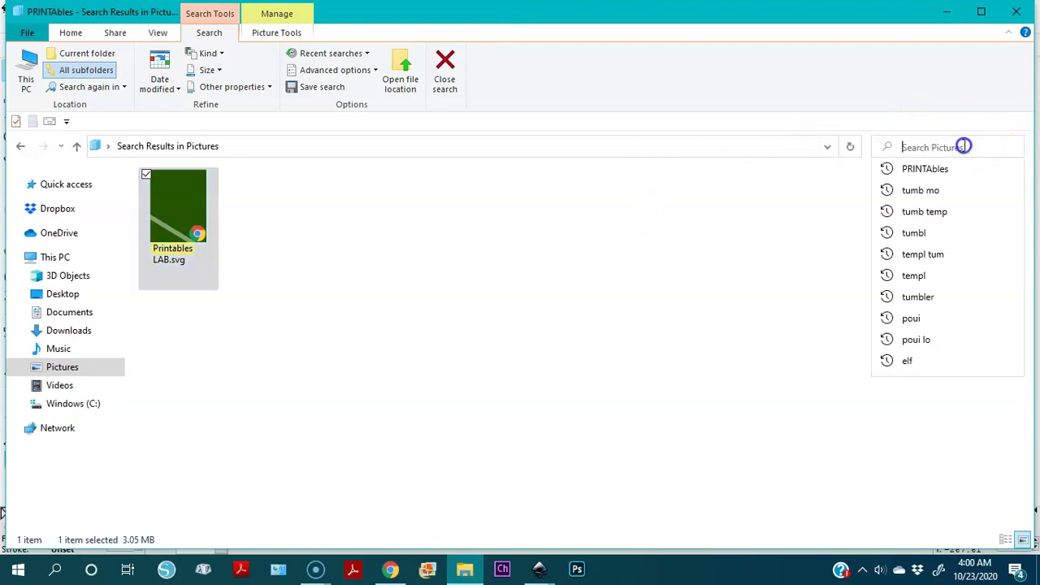
pyautogui.write('starr')
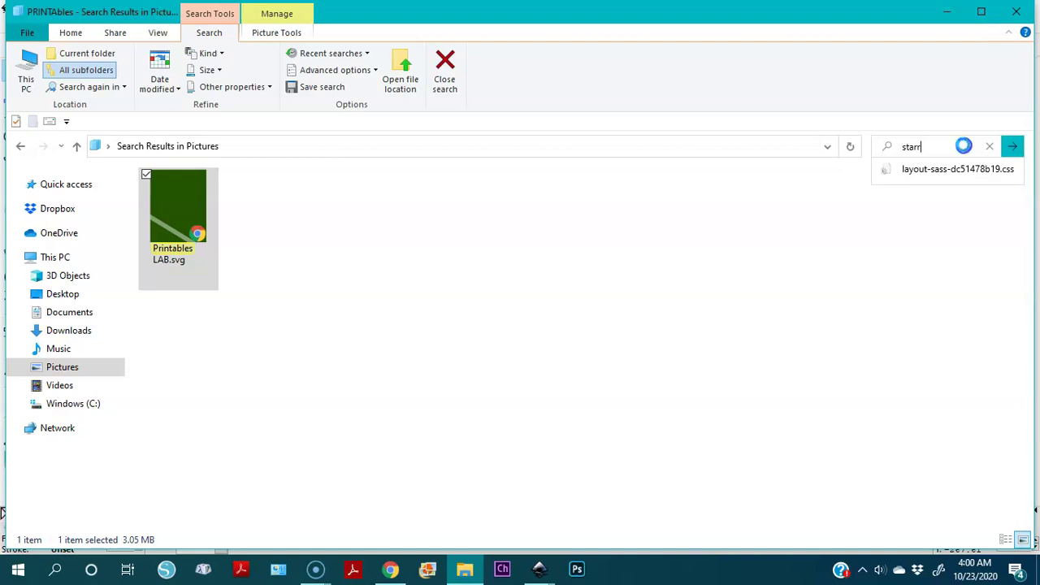
pyautogui.press('Return')
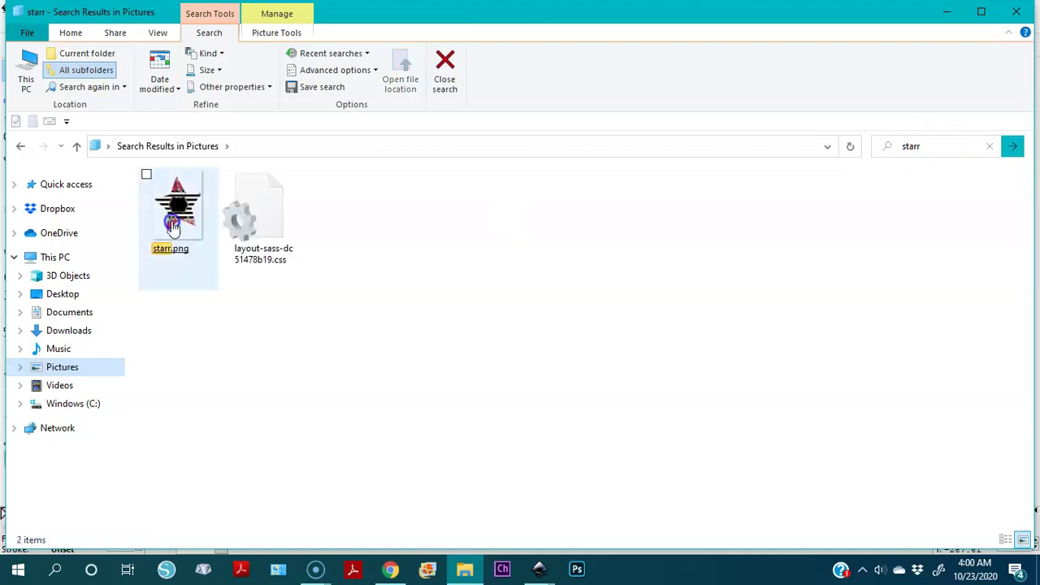
pyautogui.moveTo(198, 188)
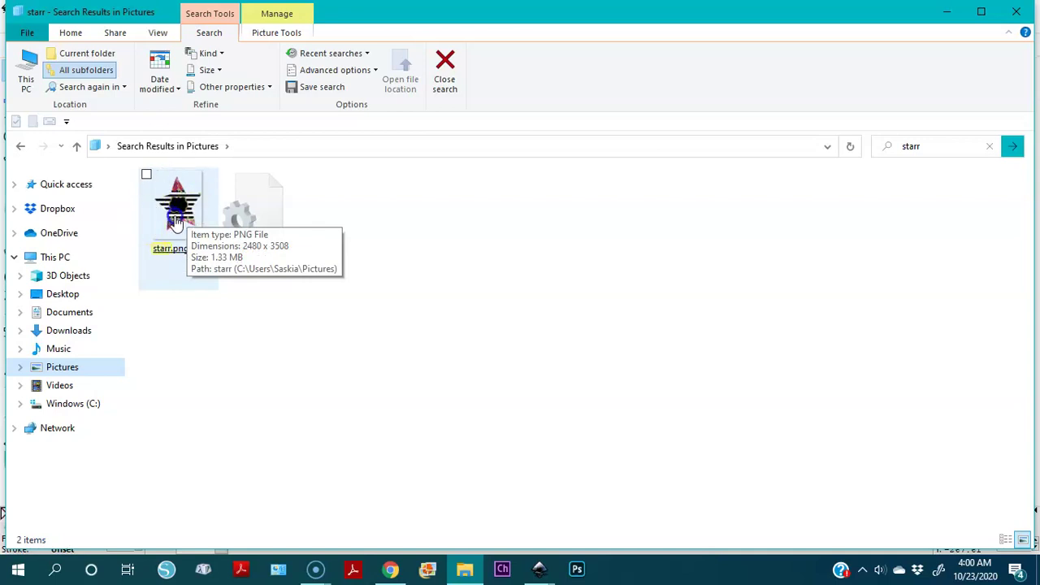
# Switch back to the Inkscape document and close the PNG export settings
pyautogui.click(541, 570)
pyautogui.click(611, 512)
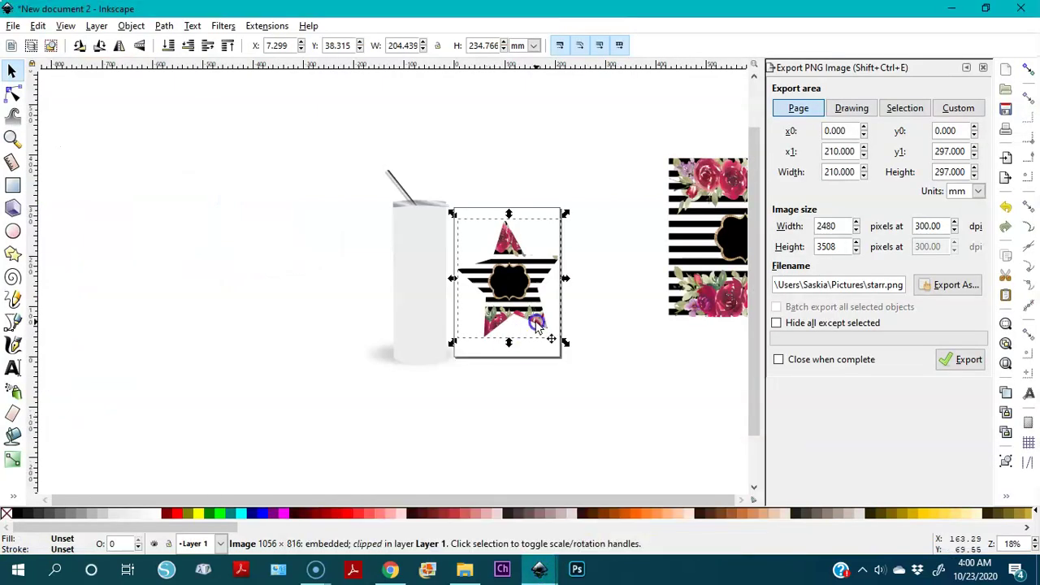
pyautogui.click(982, 68)
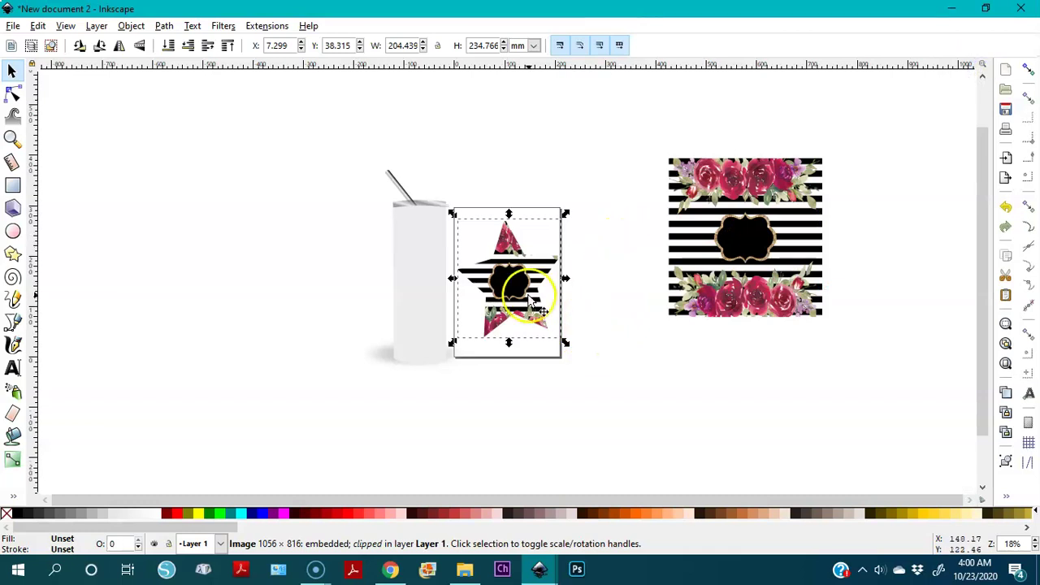
# Move the clipped star off the page, release its clip and pull the pink star away from the floral design
pyautogui.moveTo(515, 313); pyautogui.dragTo(188, 235)
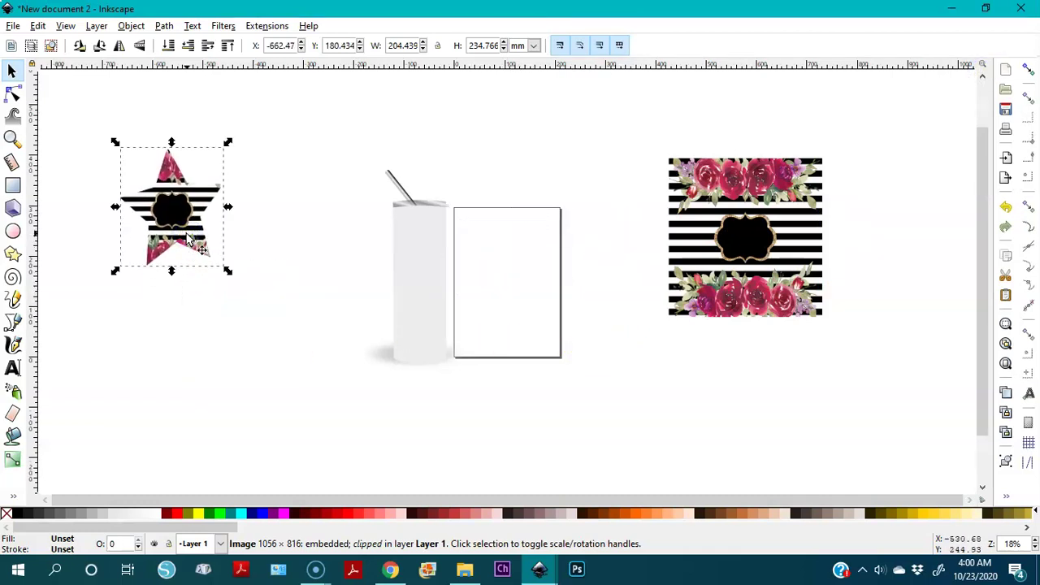
pyautogui.rightClick(188, 235)
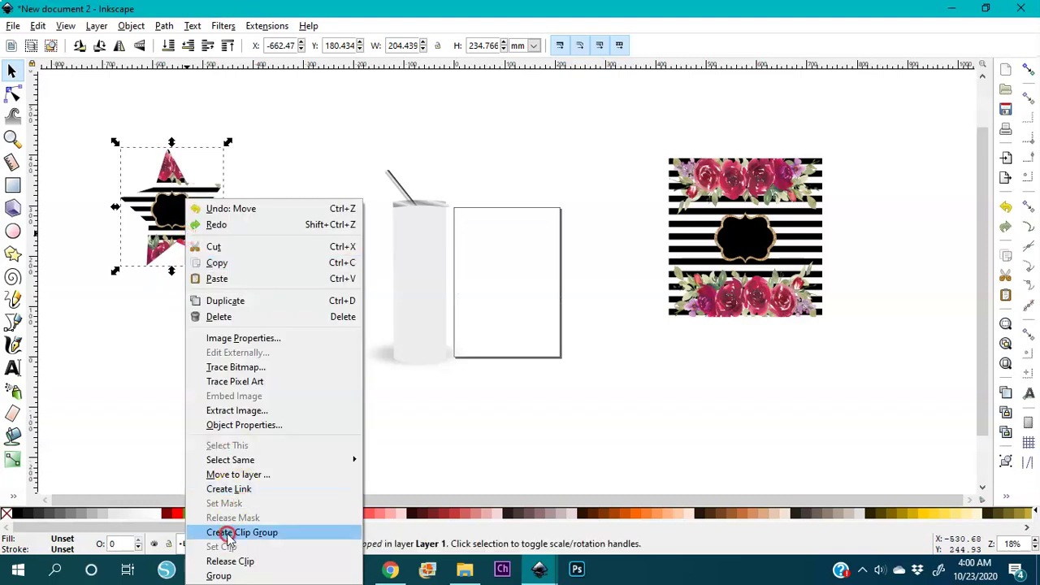
pyautogui.click(232, 563)
pyautogui.click(268, 260)
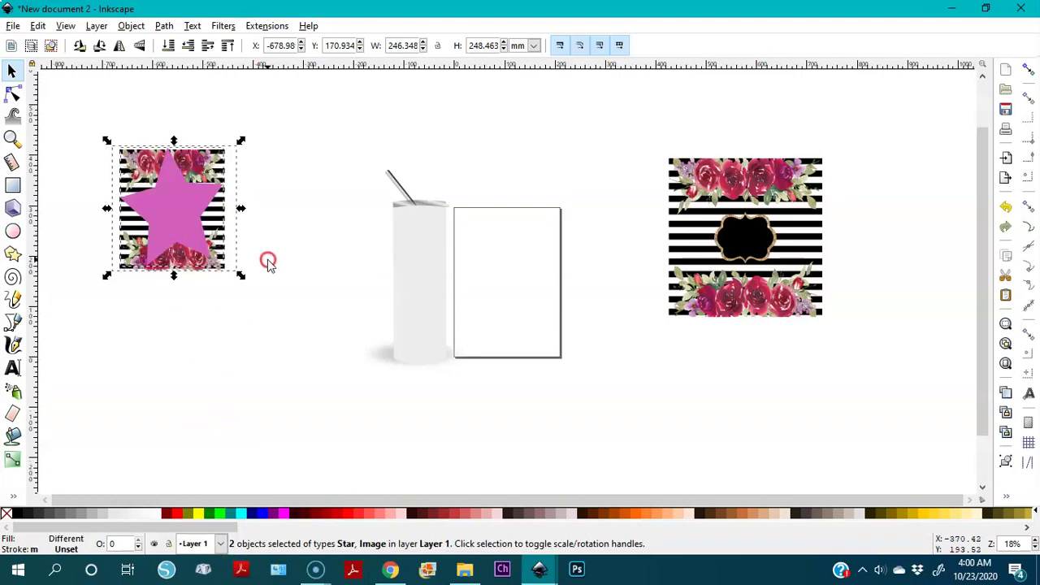
pyautogui.moveTo(149, 208); pyautogui.dragTo(208, 369)
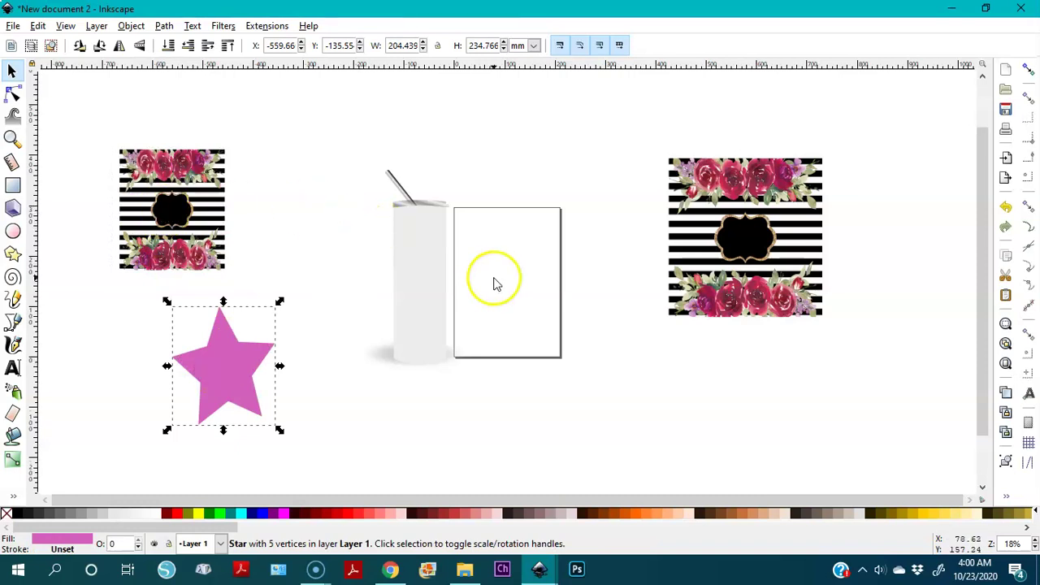
# Scale the tumbler mockup down to about 210 × 346 mm, ungroup it and clear the selection
pyautogui.click(421, 254)
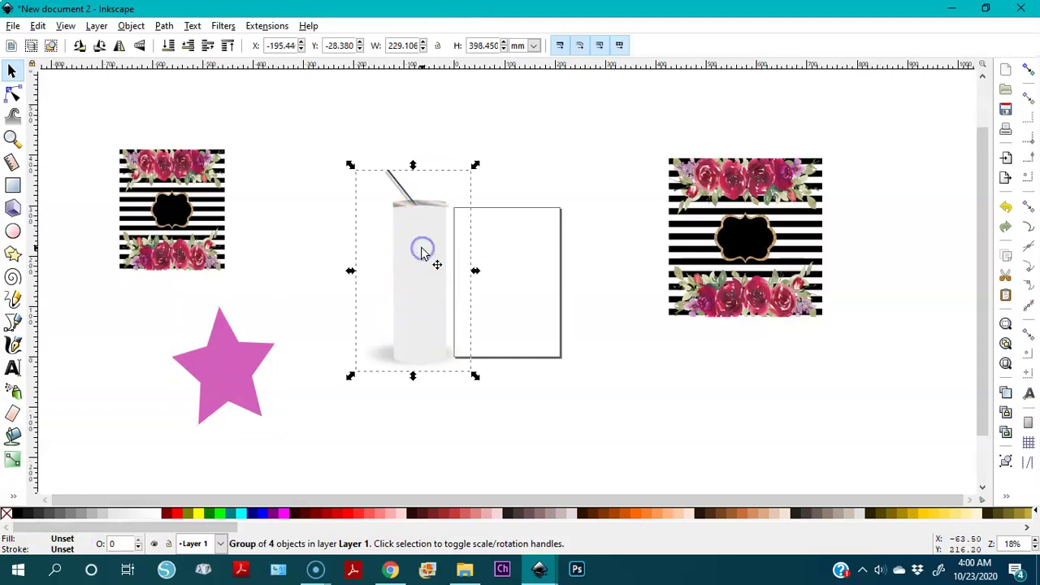
pyautogui.moveTo(475, 166); pyautogui.dragTo(468, 197)
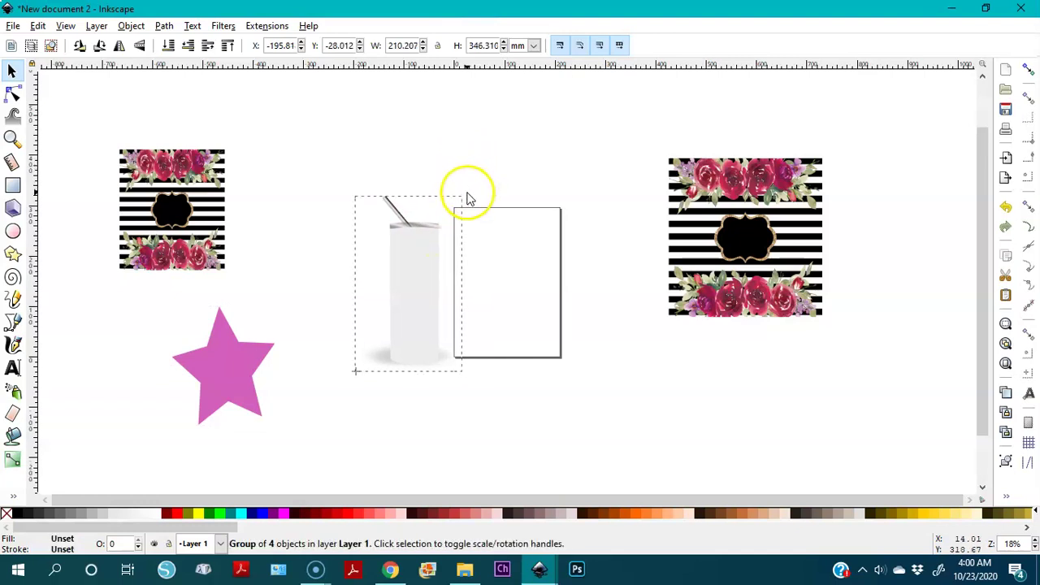
pyautogui.rightClick(423, 283)
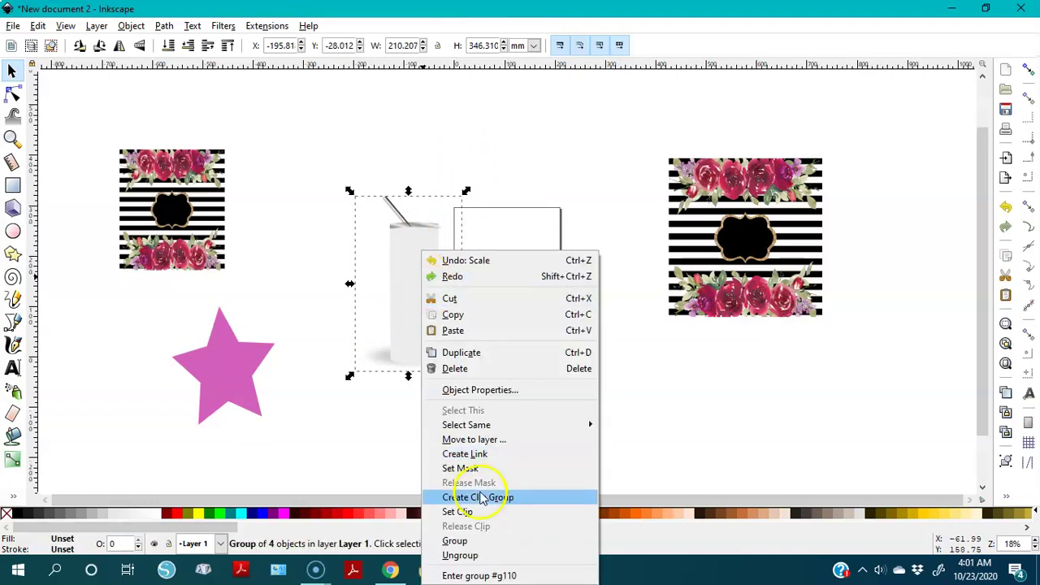
pyautogui.click(468, 556)
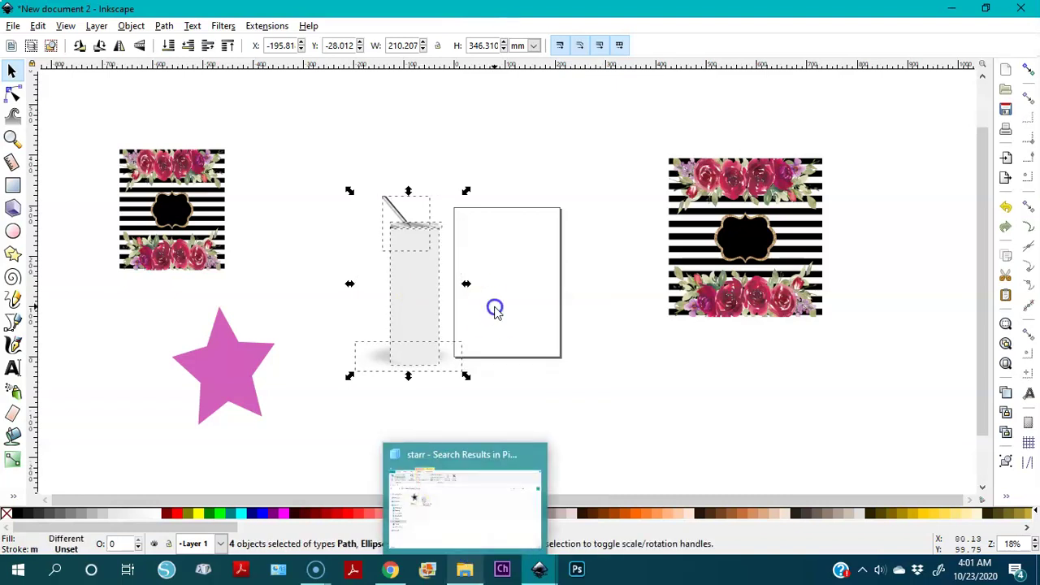
pyautogui.click(494, 304)
pyautogui.click(439, 317)
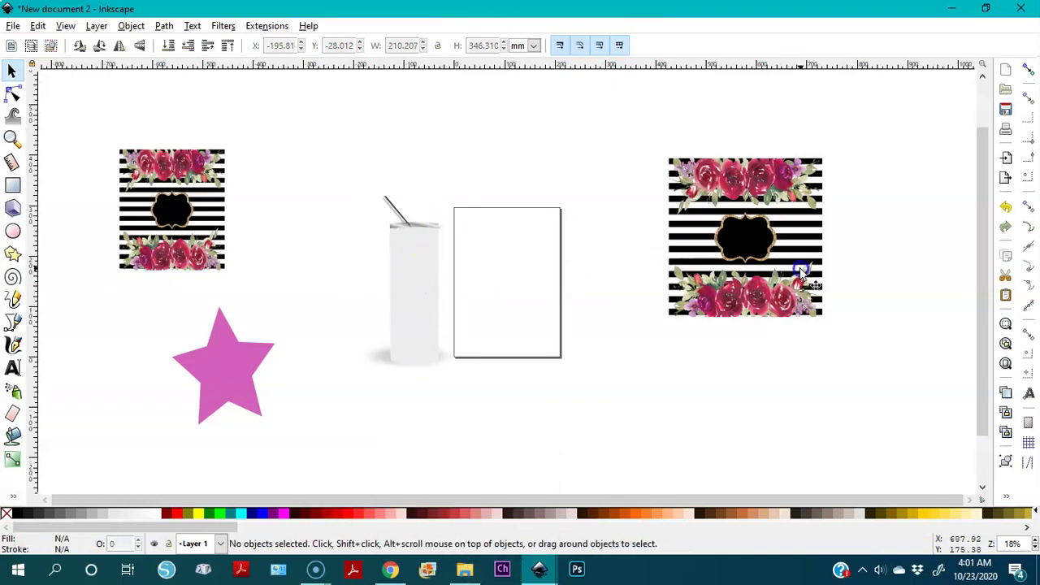
# Select the tumbler body and switch the measurement units to inches
pyautogui.click(801, 273)
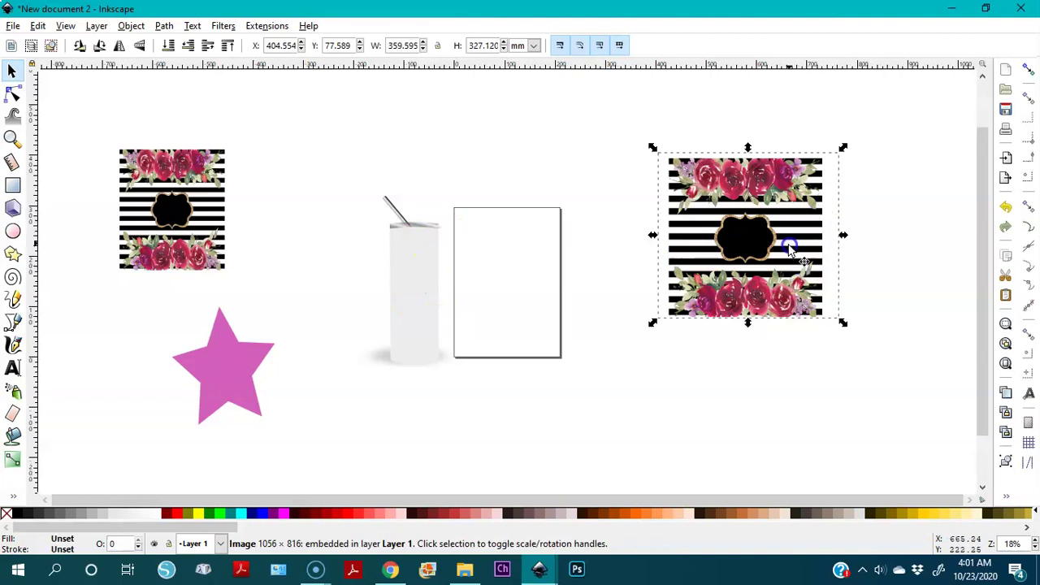
pyautogui.click(415, 293)
pyautogui.click(533, 45)
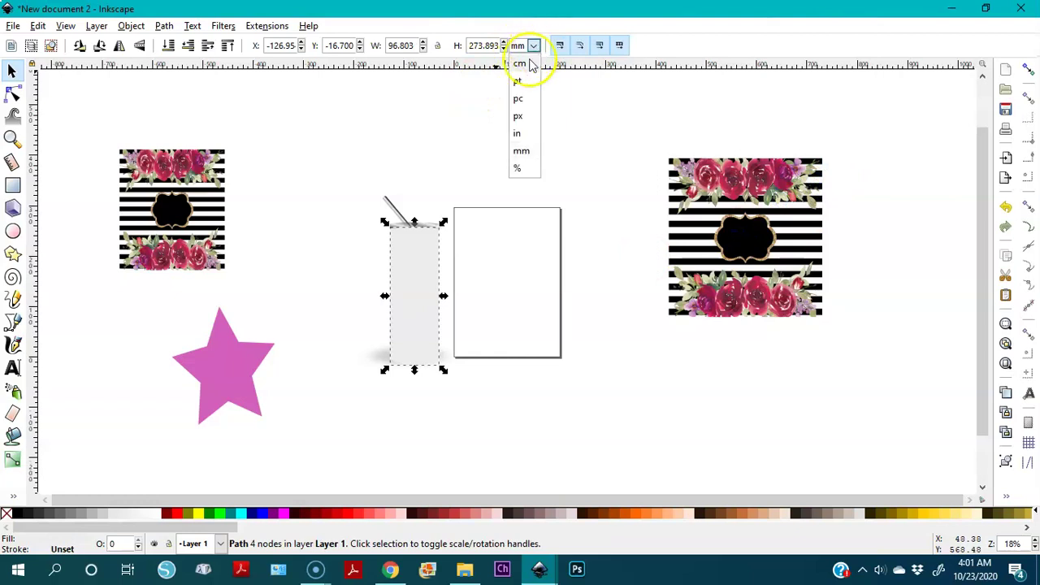
pyautogui.click(521, 134)
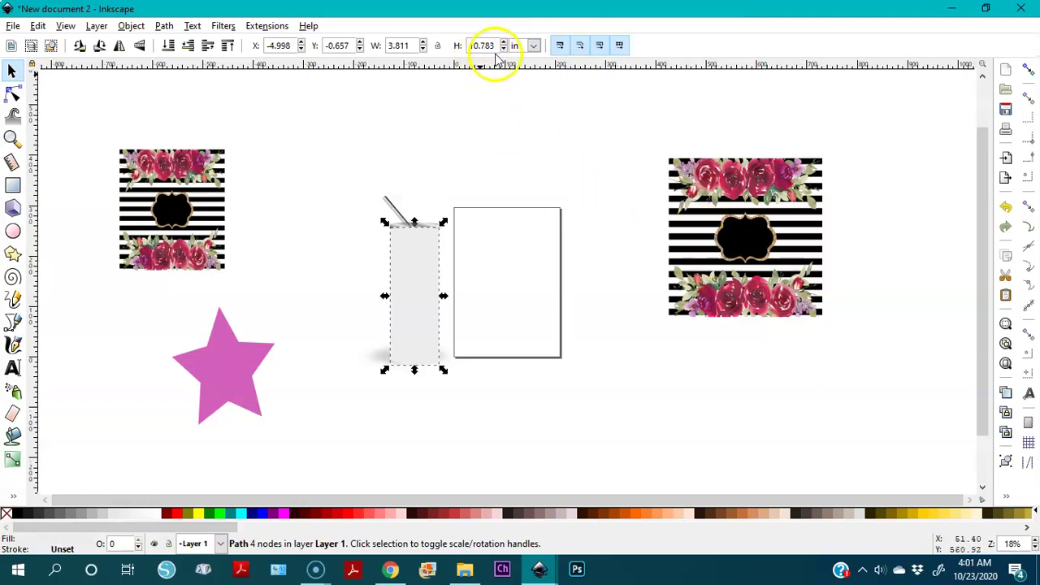
# Set the large floral design's height to 10.783 in and move it beside the tumbler
pyautogui.click(701, 237)
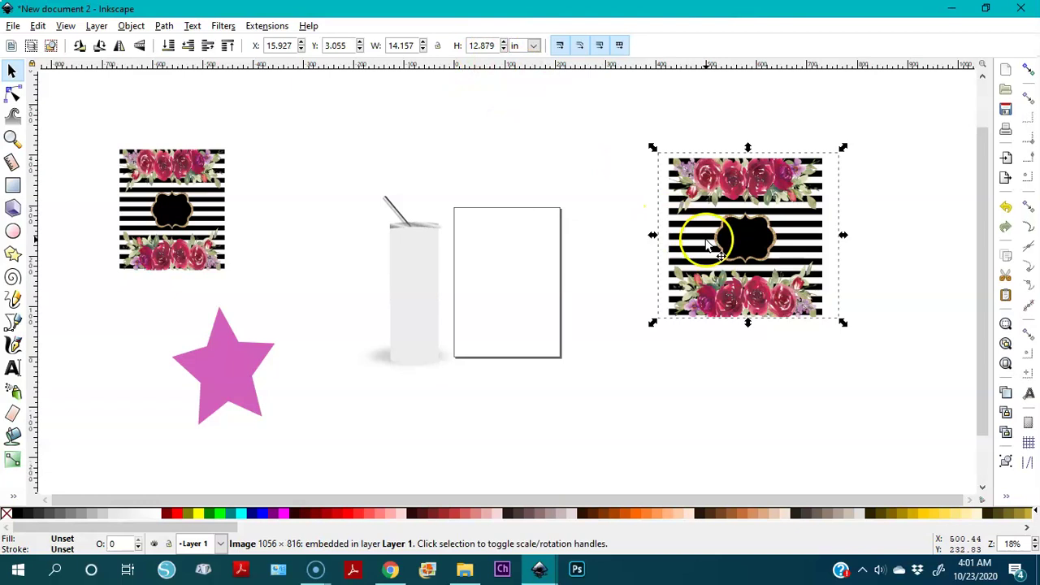
pyautogui.moveTo(494, 47); pyautogui.dragTo(470, 49)
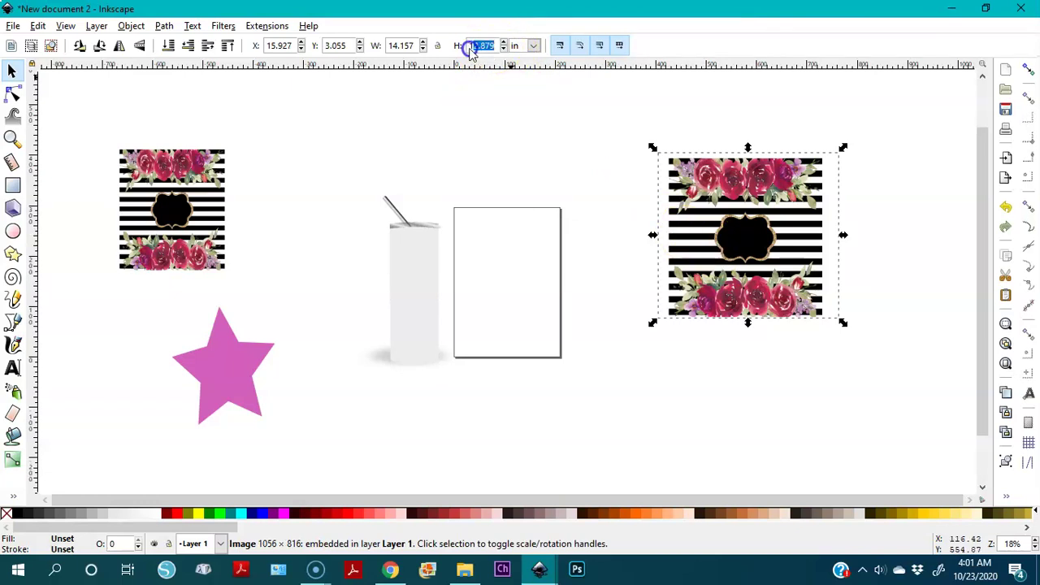
pyautogui.write('10.783')
pyautogui.press('Return')
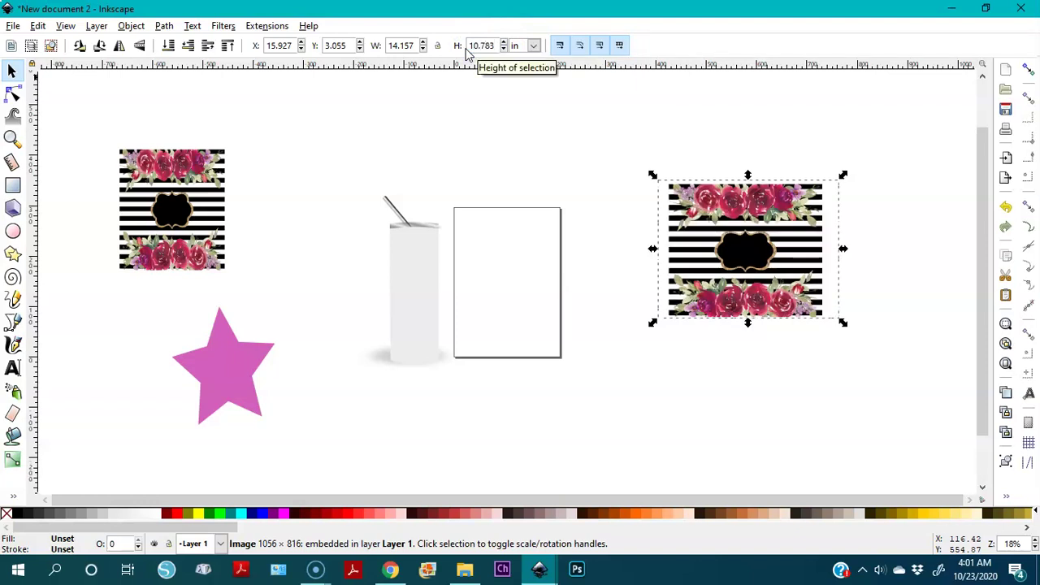
pyautogui.moveTo(791, 274); pyautogui.dragTo(611, 321)
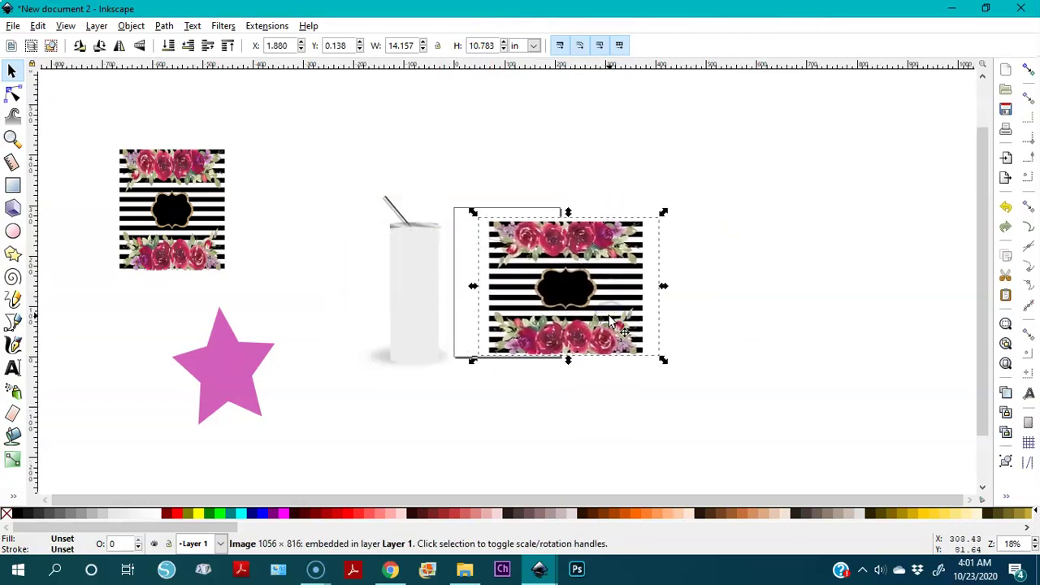
# Set the large floral design's opacity to 50%
pyautogui.click(593, 339)
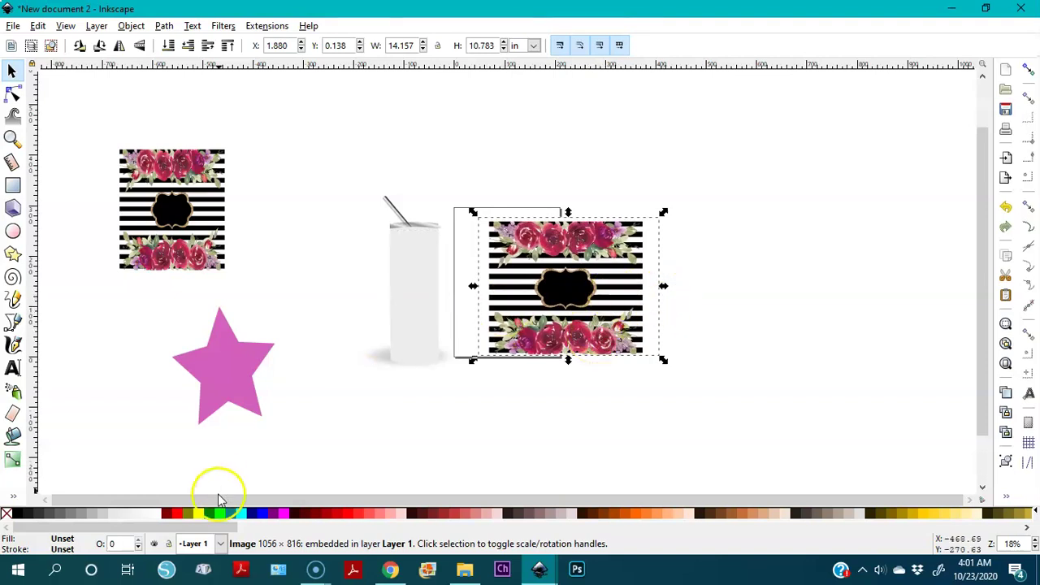
pyautogui.click(117, 543)
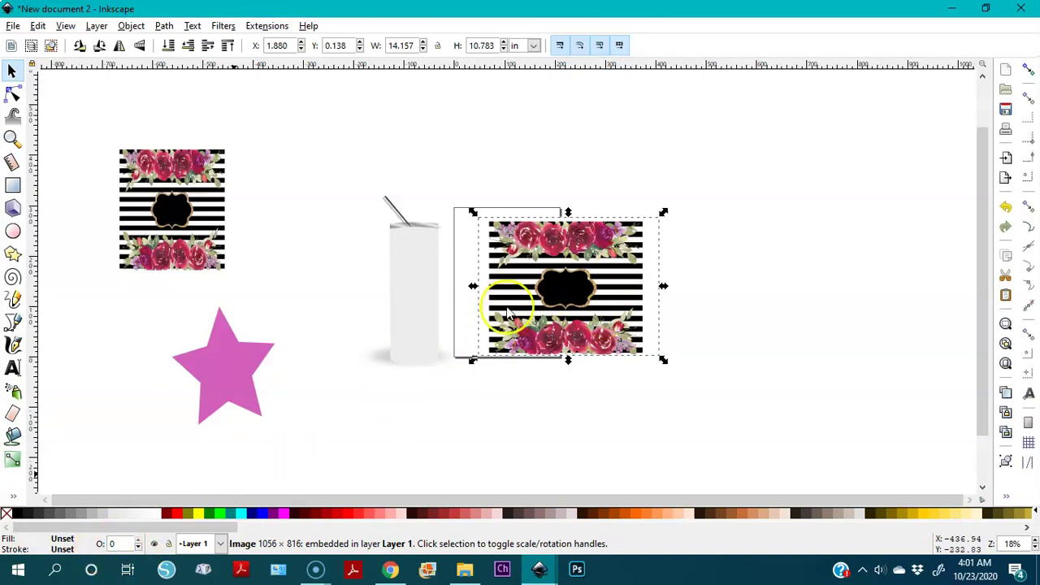
pyautogui.click(119, 548)
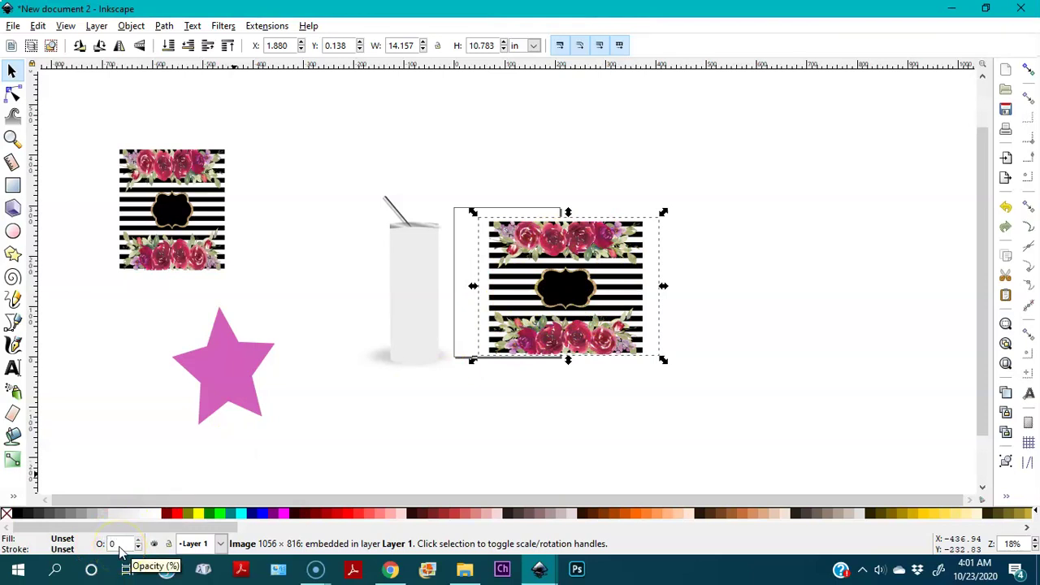
pyautogui.write('50')
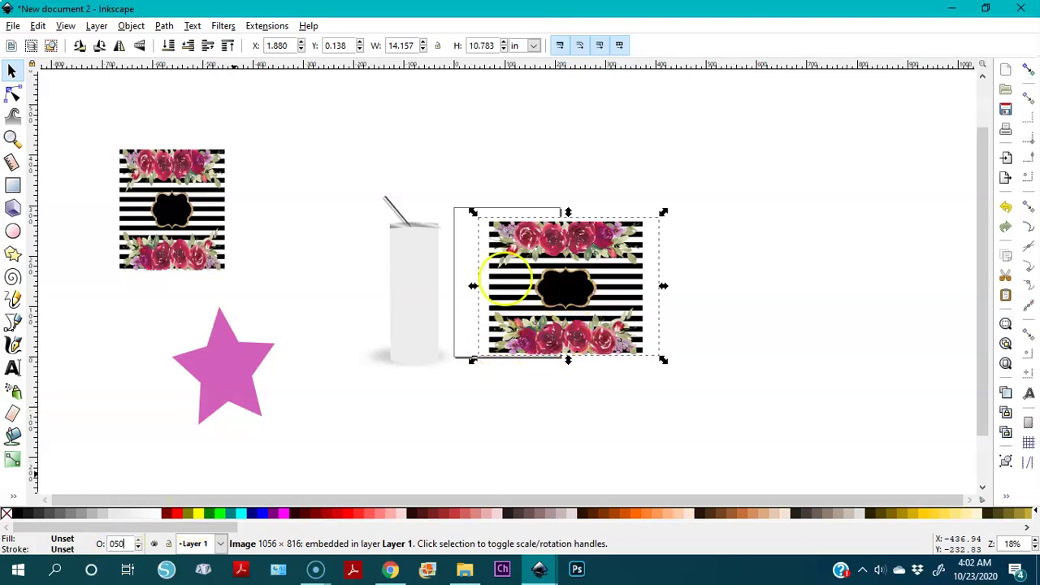
pyautogui.press('Return')
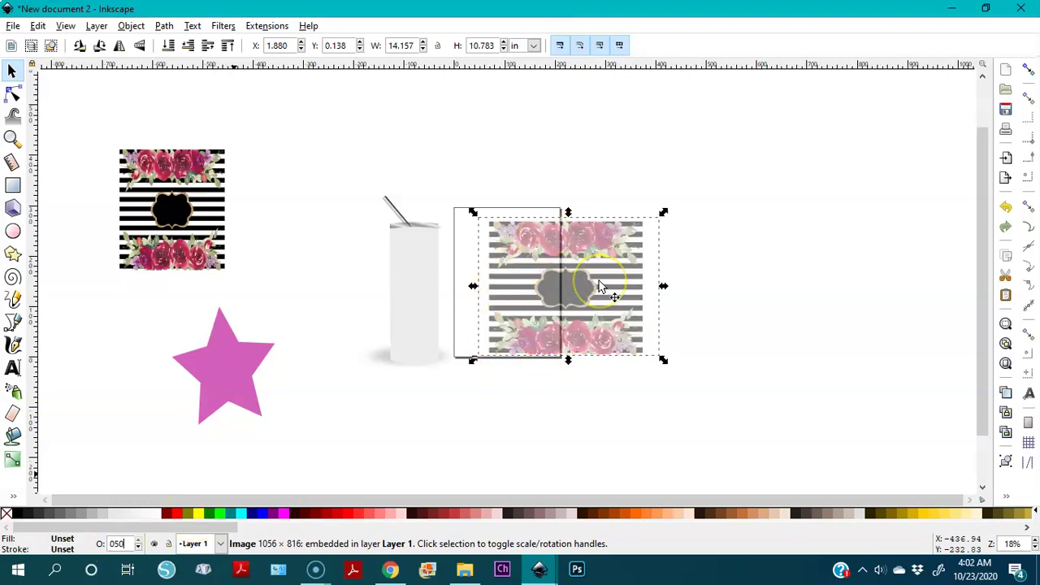
# Move the semi-transparent floral design over the tumbler and fine-tune its position on the body
pyautogui.moveTo(528, 317); pyautogui.dragTo(386, 315)
pyautogui.press('3')
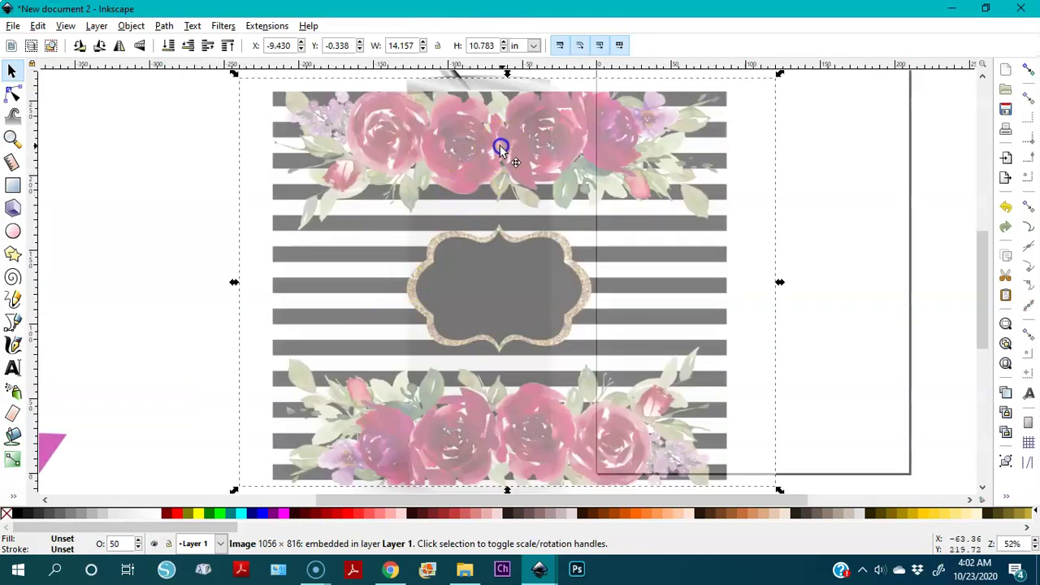
pyautogui.moveTo(501, 148); pyautogui.dragTo(499, 146)
pyautogui.press('Up')
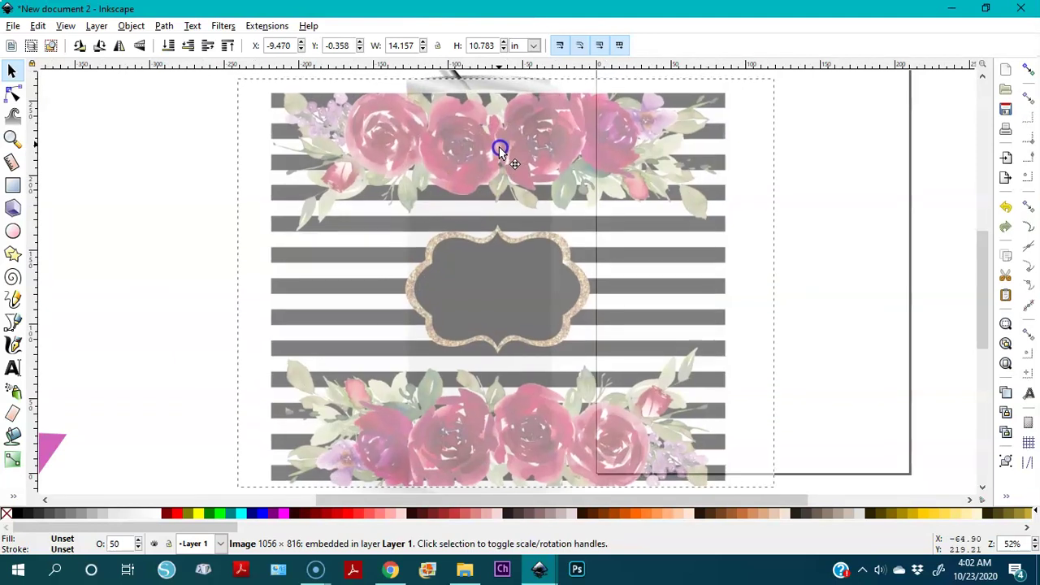
pyautogui.press('Down')
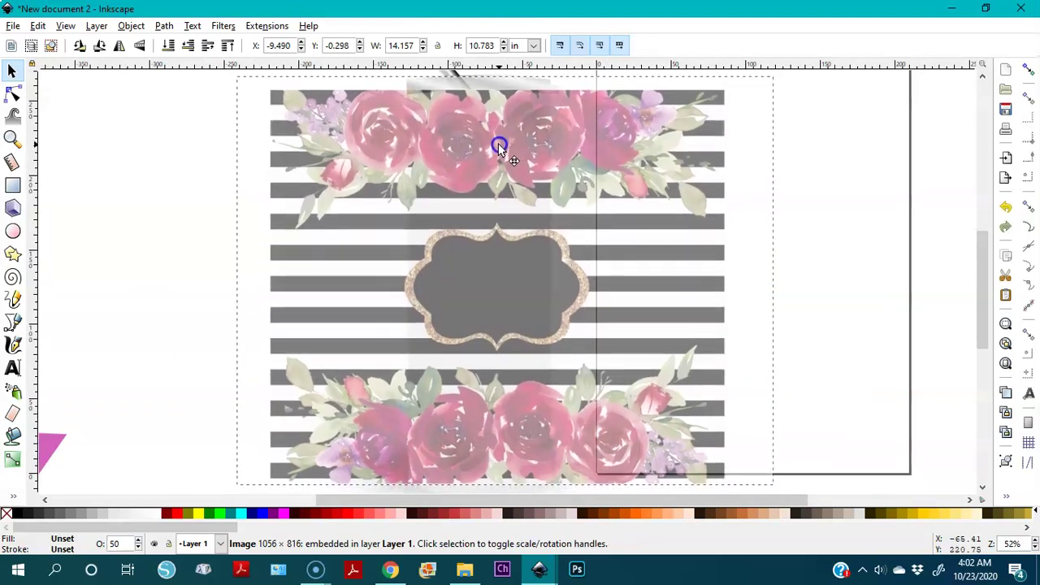
pyautogui.click(499, 146)
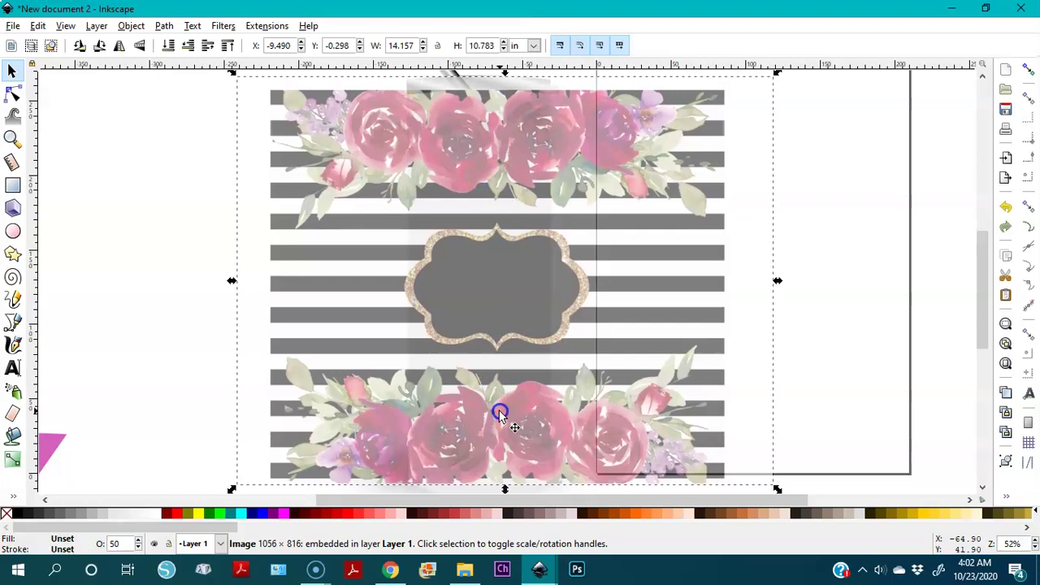
# Fill the tumbler body beneath the floral design with red
pyautogui.press('-')
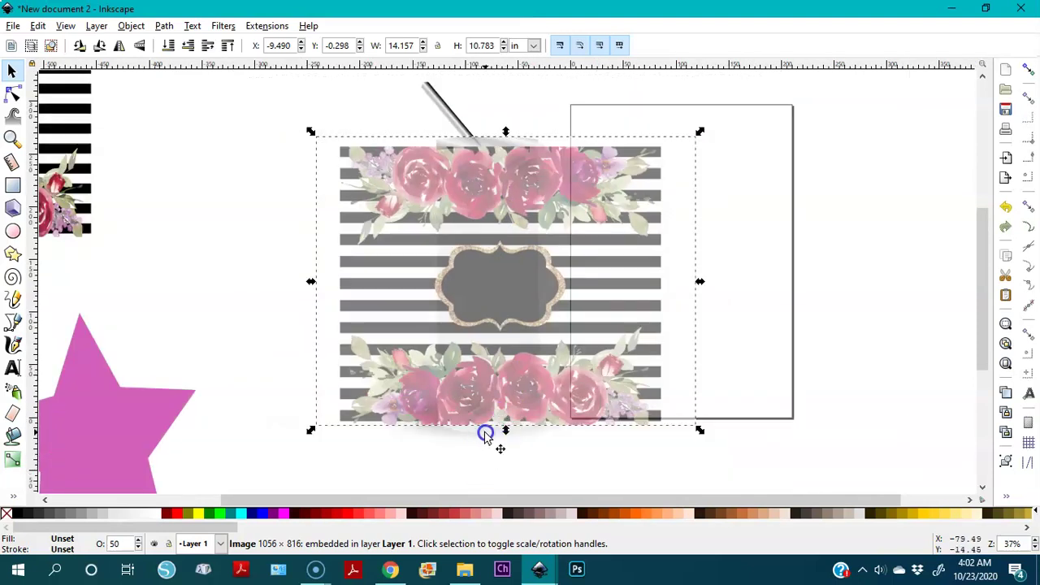
pyautogui.click(490, 436)
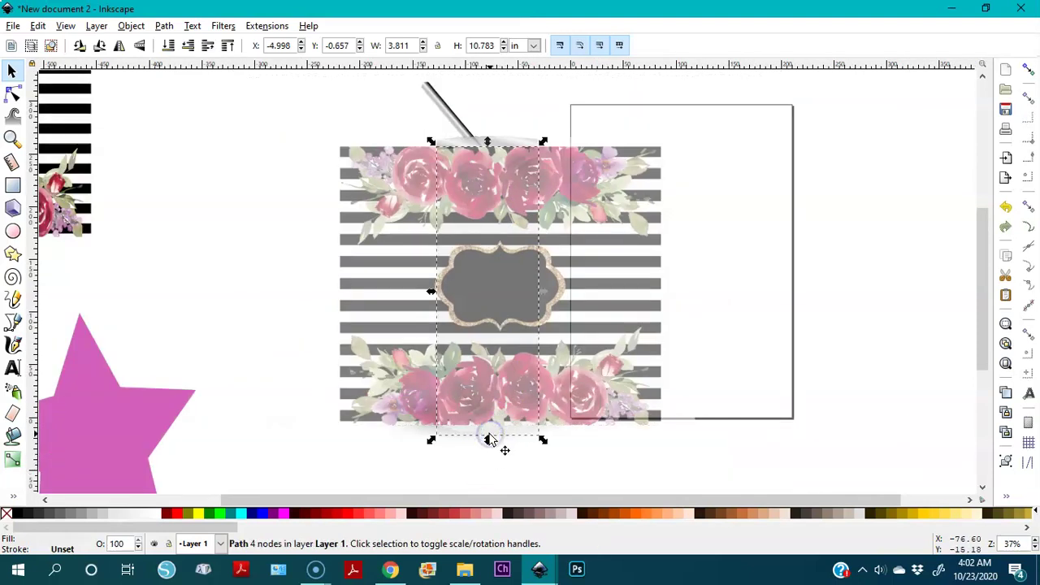
pyautogui.click(347, 520)
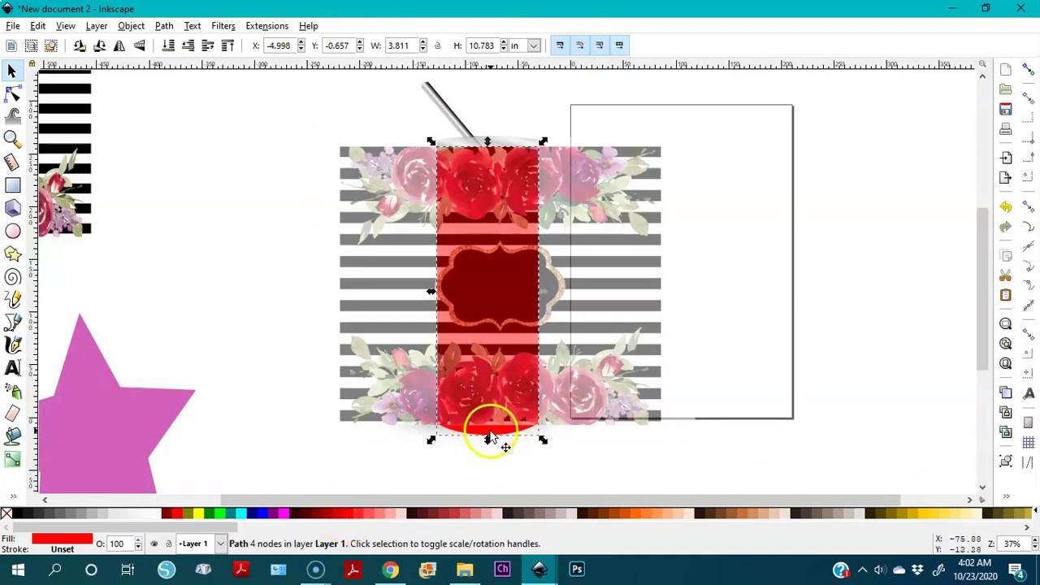
# Resize the floral design to about 10.46 × 11.18 in so it reaches the tumbler's base and its frame fits the body's width
pyautogui.click(579, 387)
pyautogui.moveTo(505, 429); pyautogui.dragTo(504, 446)
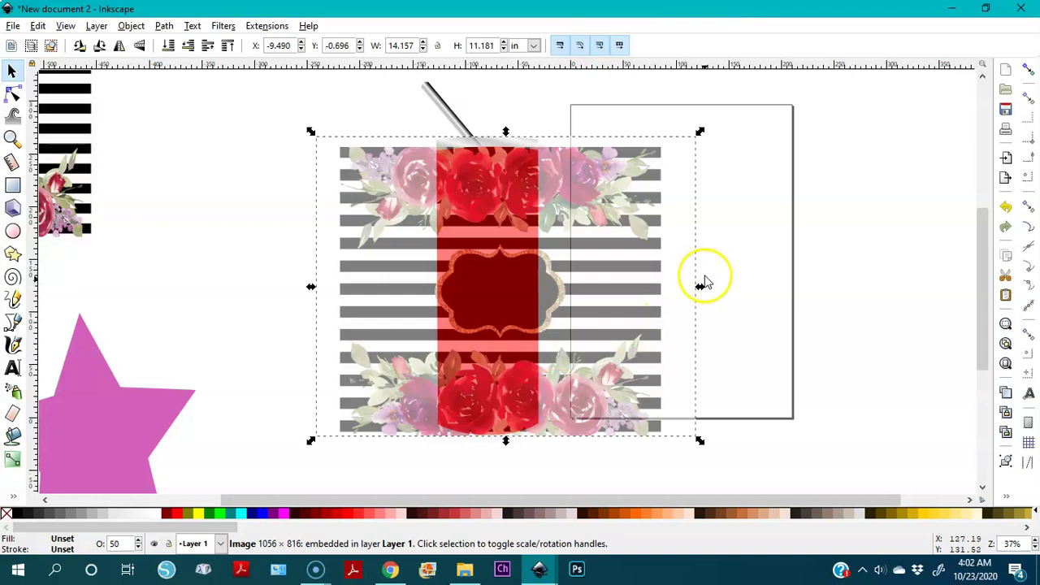
pyautogui.moveTo(704, 291); pyautogui.dragTo(637, 295)
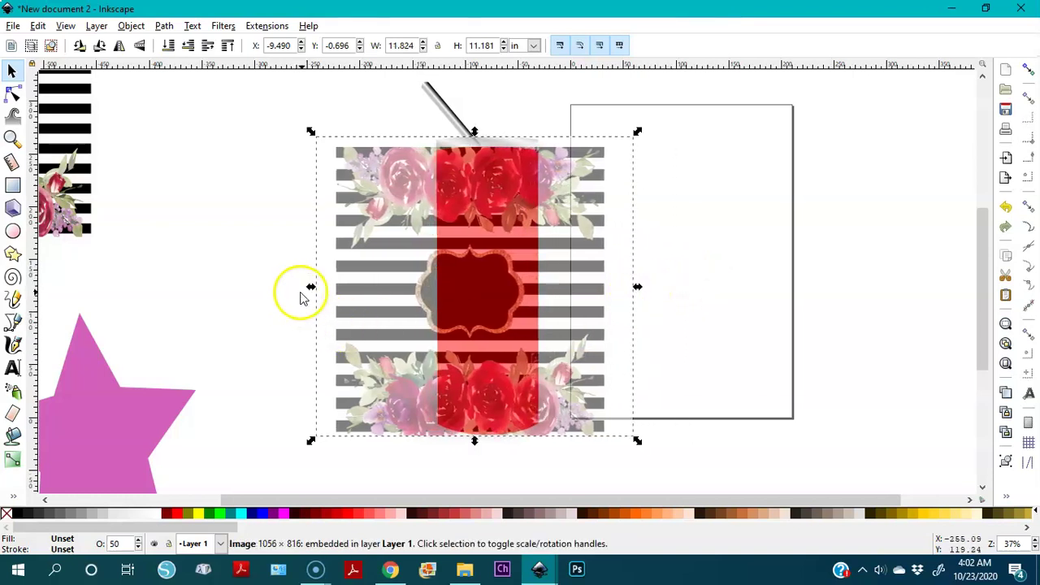
pyautogui.moveTo(312, 290); pyautogui.dragTo(344, 294)
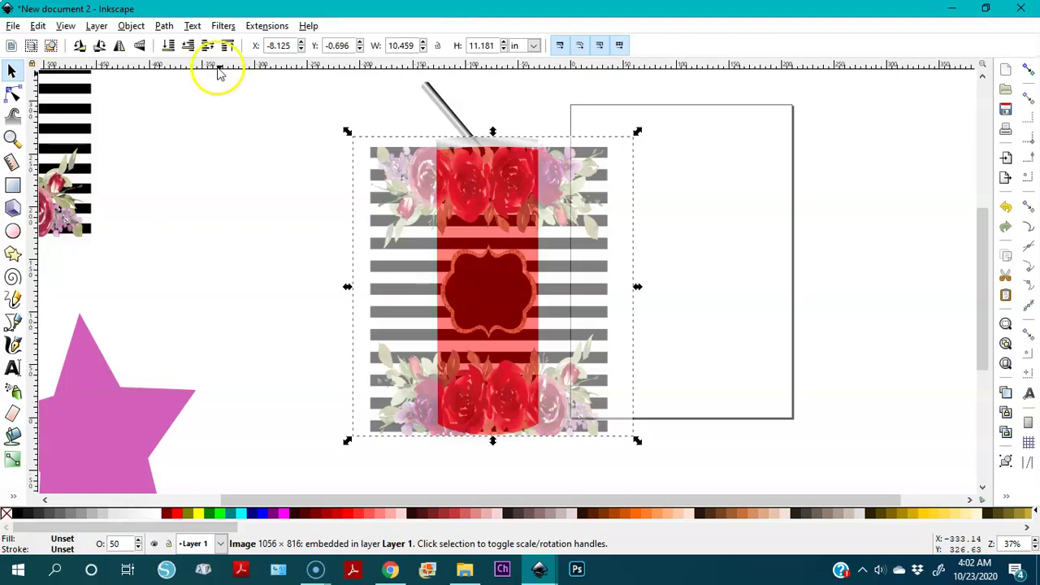
# Lower the floral design to the bottom of the stack and add the red tumbler body to the selection
pyautogui.click(130, 27)
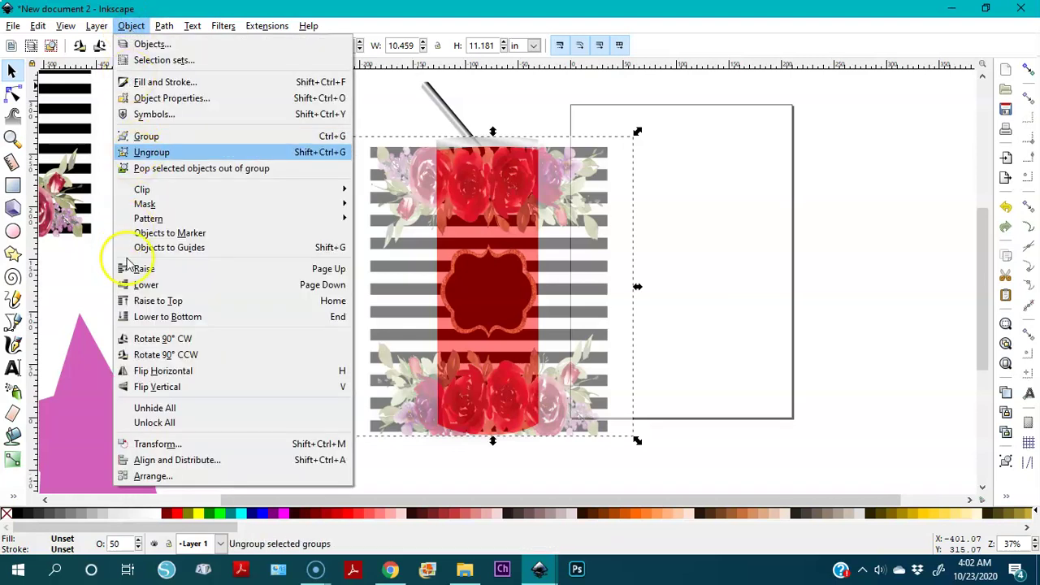
pyautogui.click(152, 319)
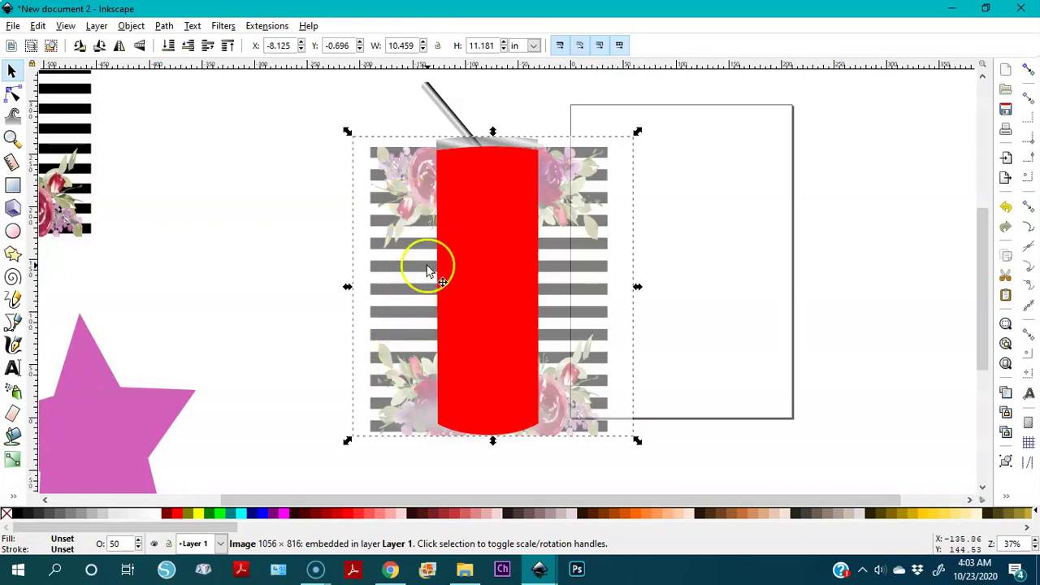
pyautogui.press('shift')
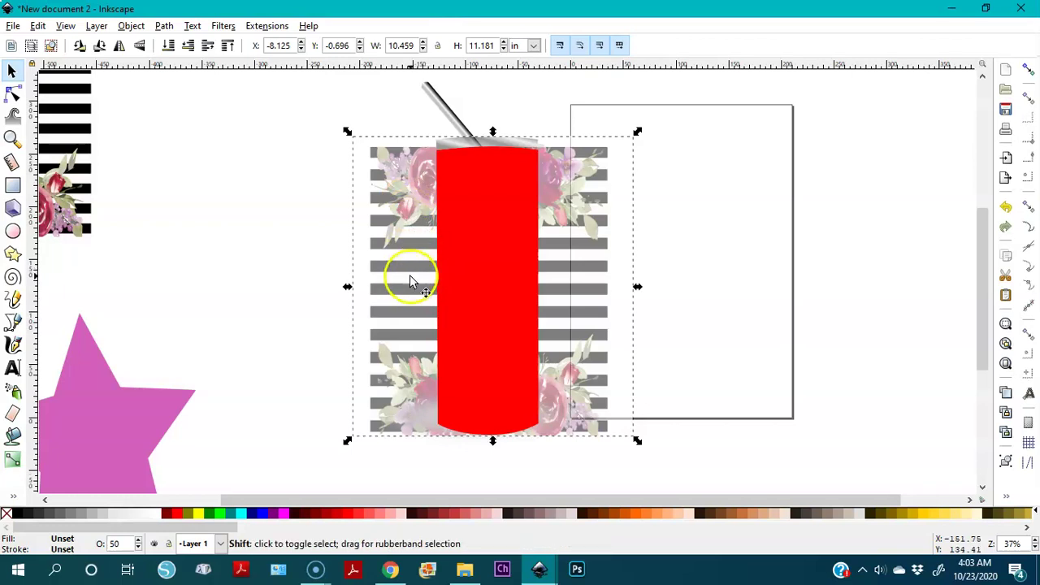
pyautogui.keyDown('shift'); pyautogui.click(479, 261); pyautogui.keyUp('shift')
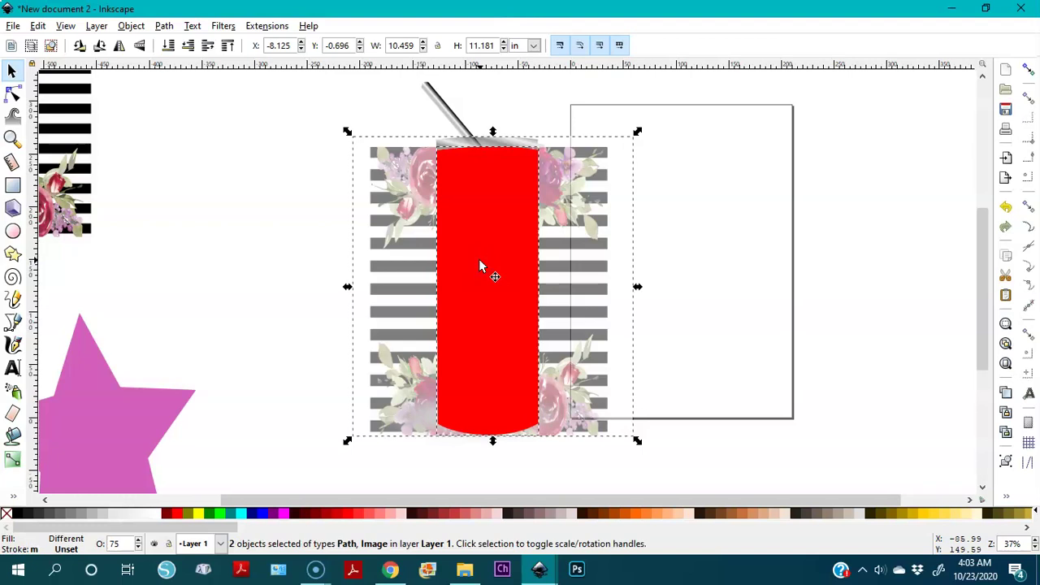
# Clip the floral design to the tumbler body and set the clipped image's opacity to 100%
pyautogui.rightClick(479, 266)
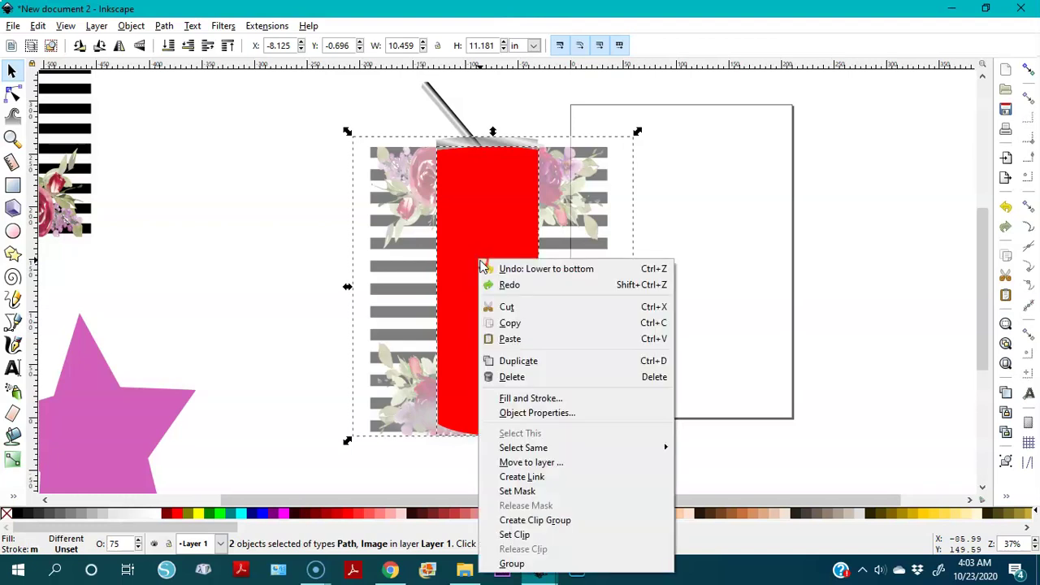
pyautogui.click(521, 535)
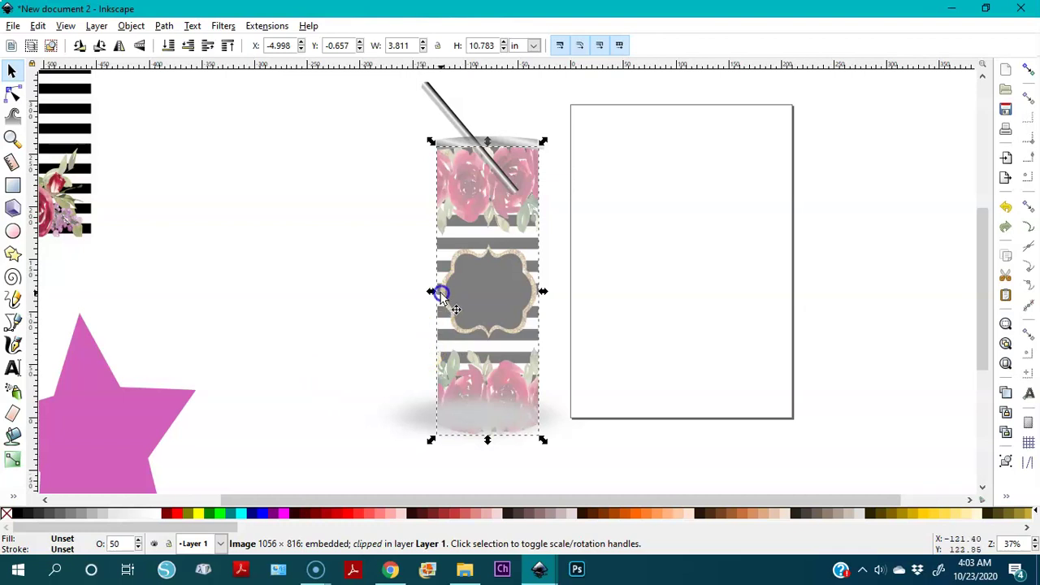
pyautogui.click(122, 545)
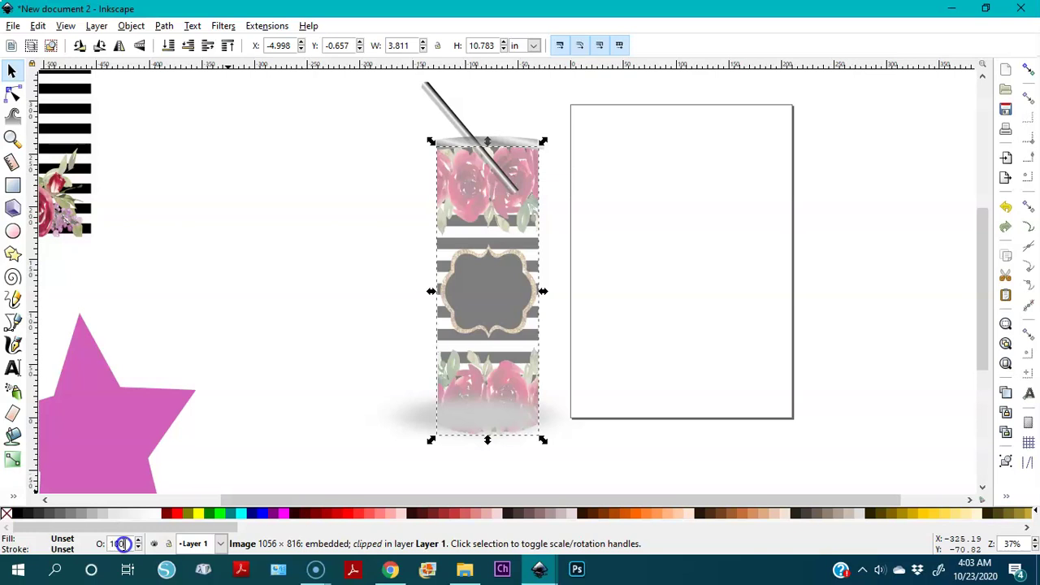
pyautogui.press('Return')
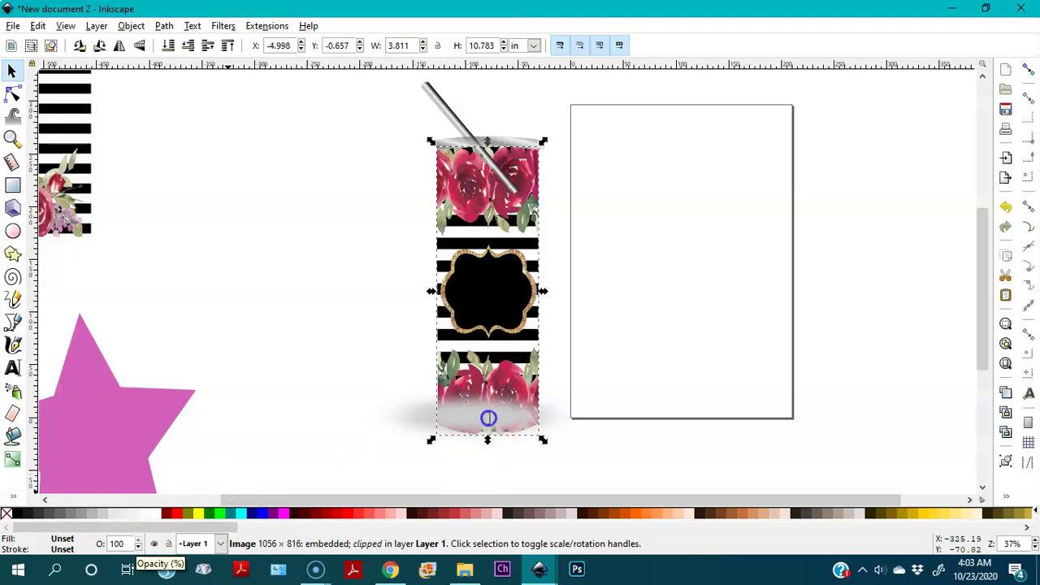
pyautogui.click(330, 366)
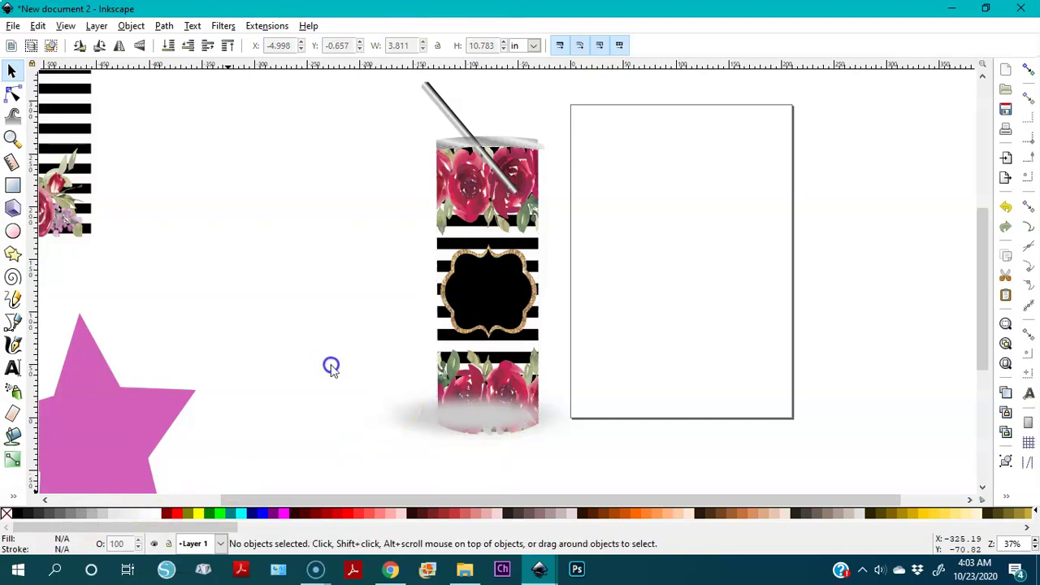
# Send the tumbler's shadow ellipse and its straw to the bottom of the stacking order
pyautogui.click(457, 414)
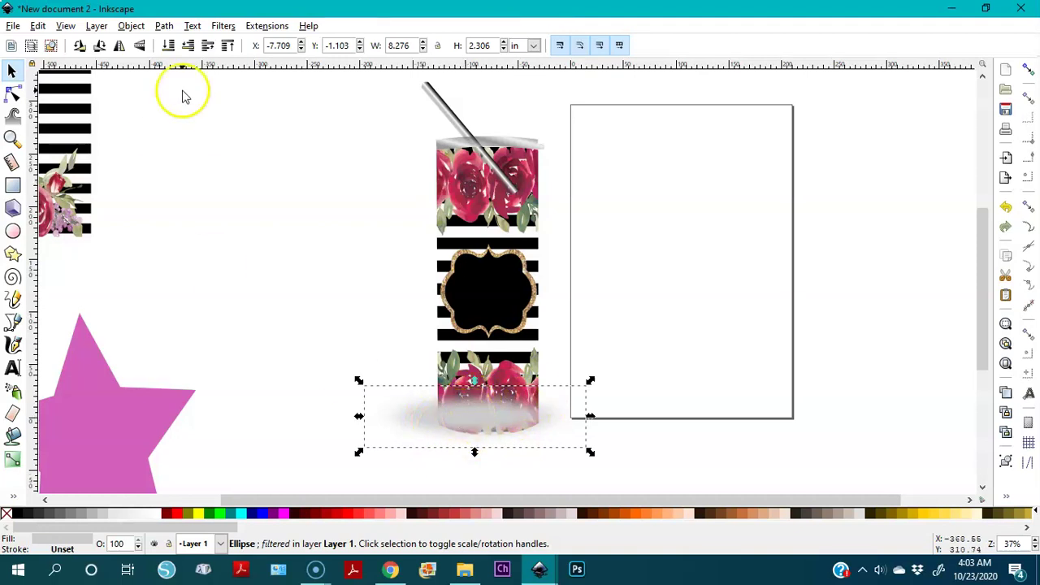
pyautogui.click(131, 26)
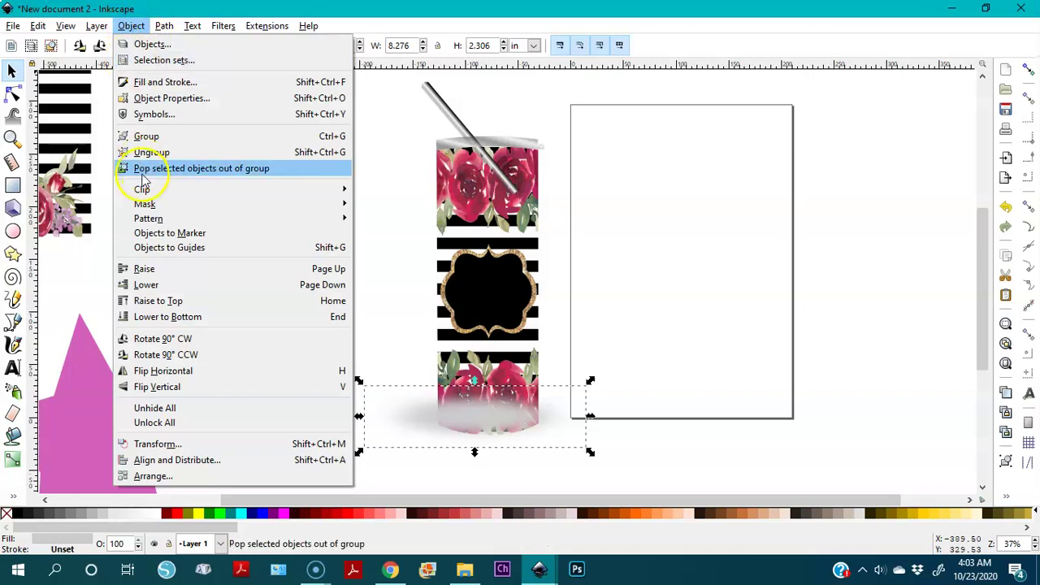
pyautogui.click(149, 323)
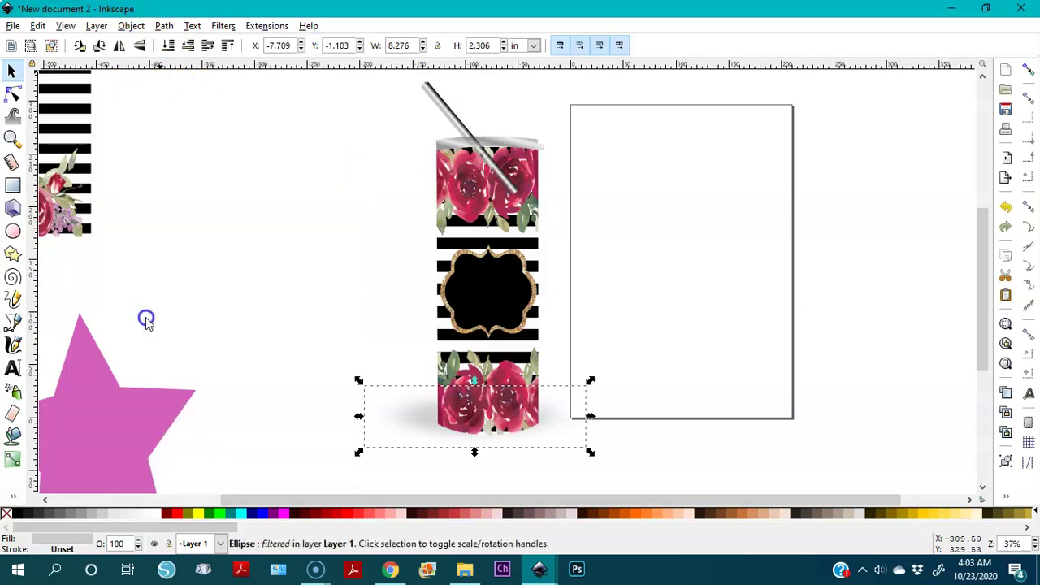
pyautogui.click(449, 119)
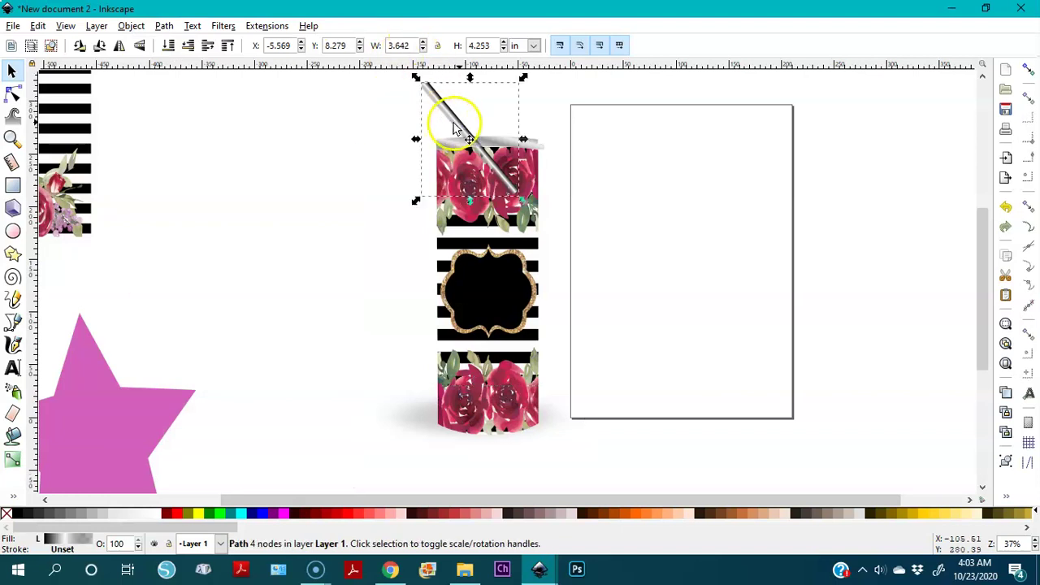
pyautogui.click(128, 26)
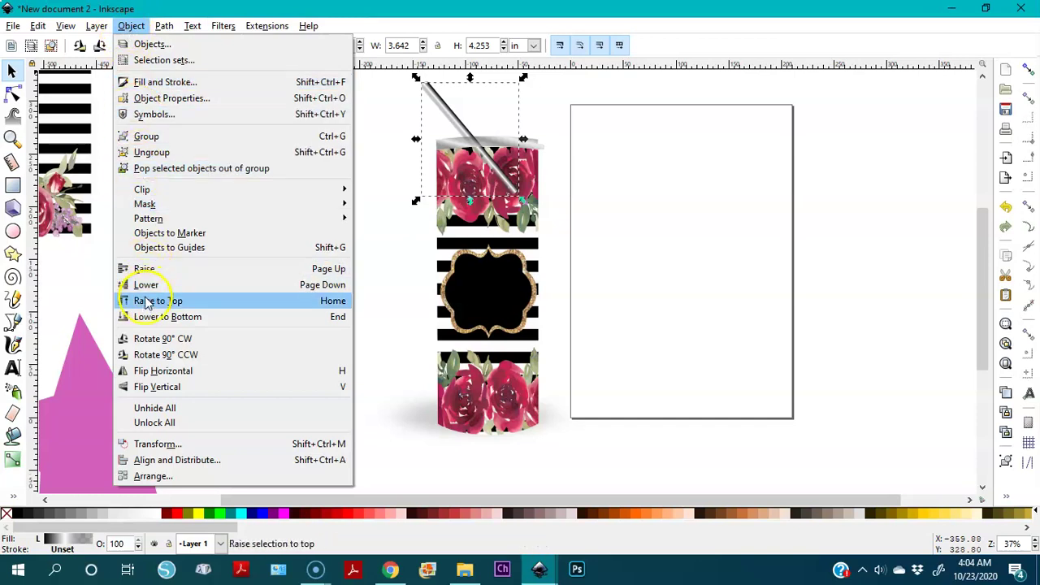
pyautogui.click(147, 317)
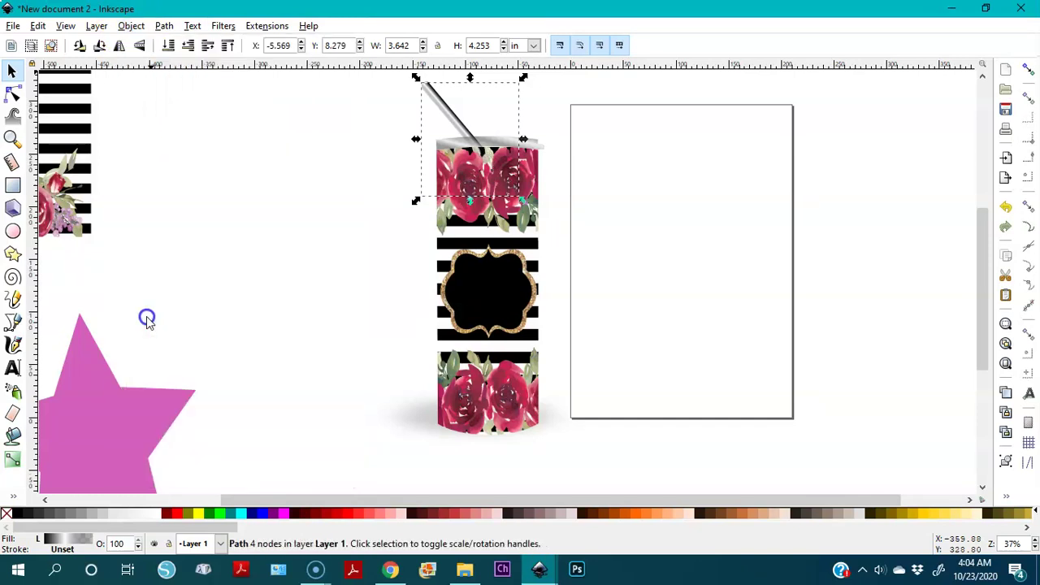
pyautogui.click(267, 364)
# Select all the tumbler's parts and scale them down to about 5.72 × 10.85 in
pyautogui.press('-')
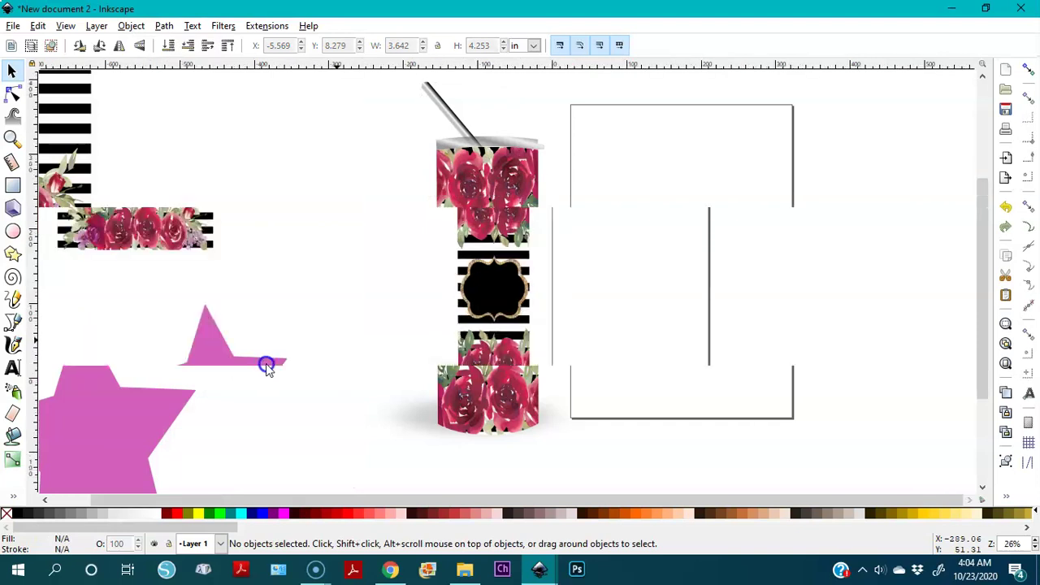
pyautogui.press('-')
pyautogui.moveTo(428, 159); pyautogui.dragTo(550, 385)
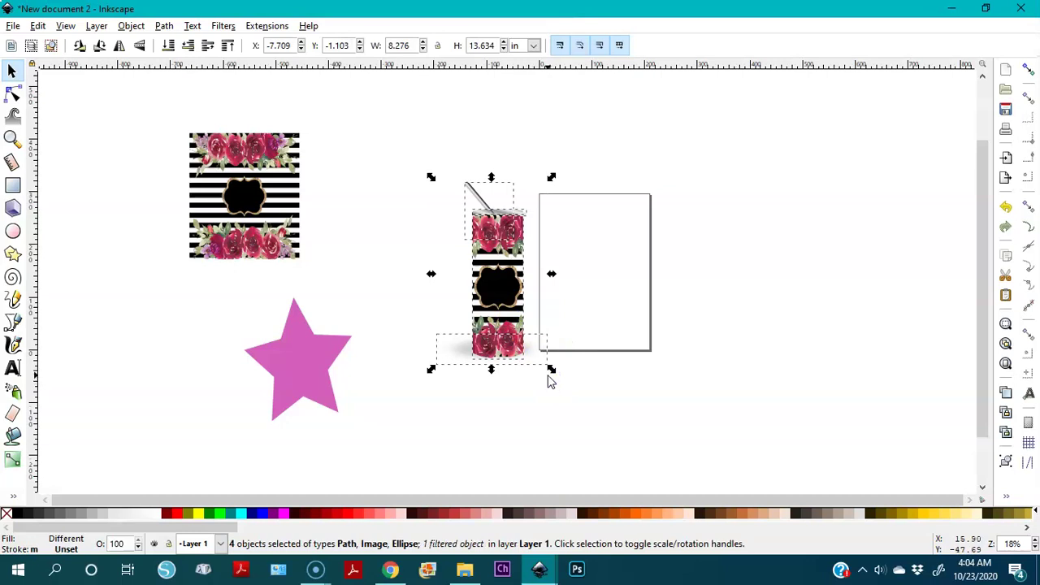
pyautogui.moveTo(551, 370); pyautogui.dragTo(518, 332)
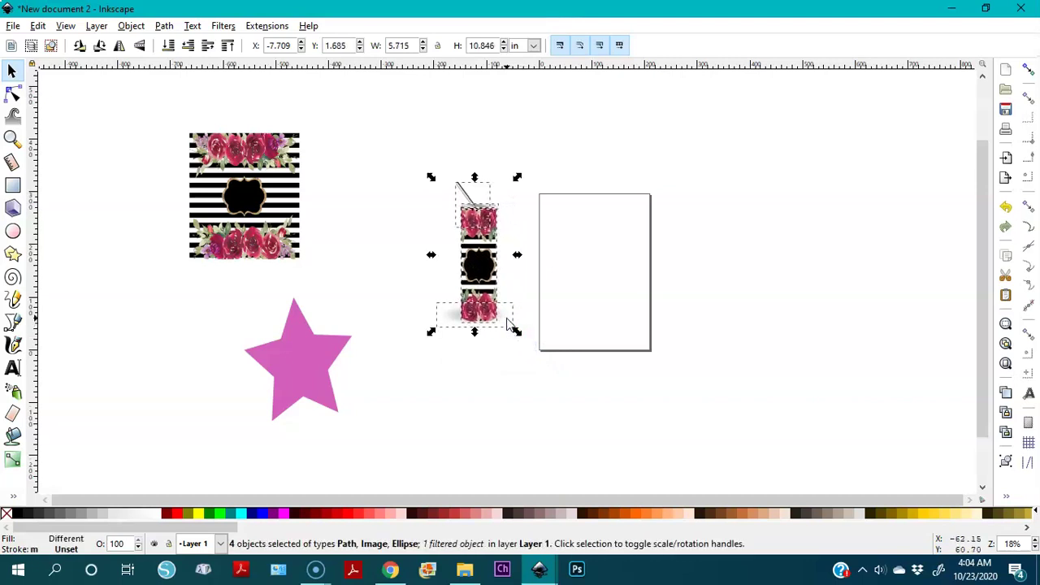
pyautogui.press('ctrl')
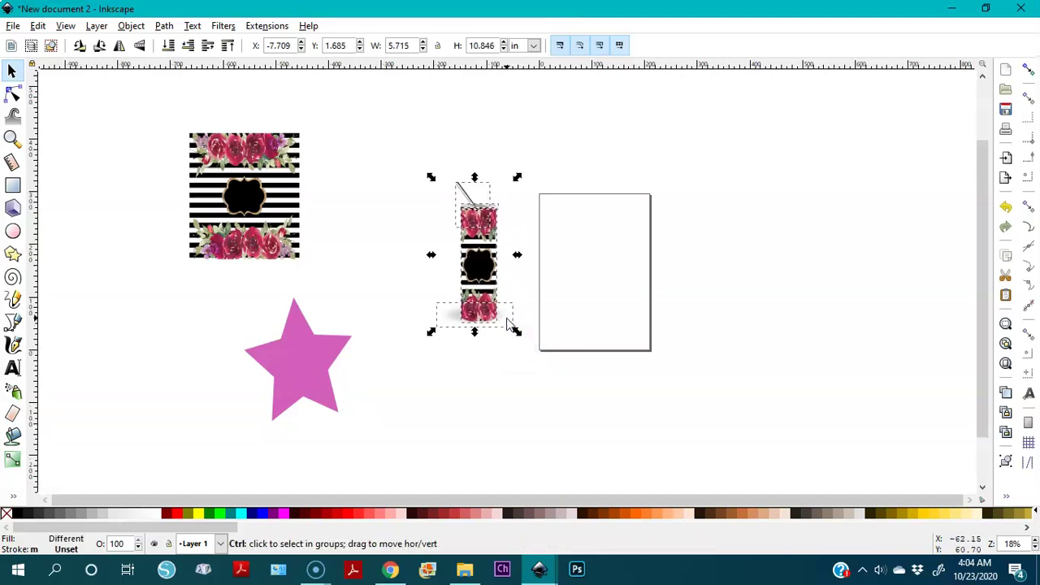
# Group the tumbler's parts and move the group to the empty canvas right of the page
pyautogui.rightClick(486, 267)
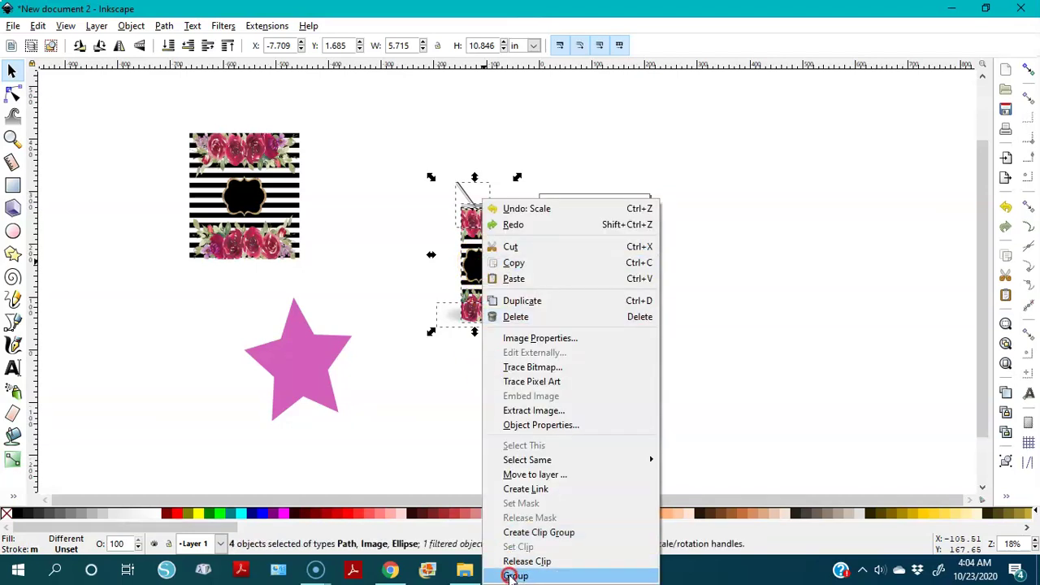
pyautogui.click(511, 575)
pyautogui.moveTo(477, 302); pyautogui.dragTo(776, 323)
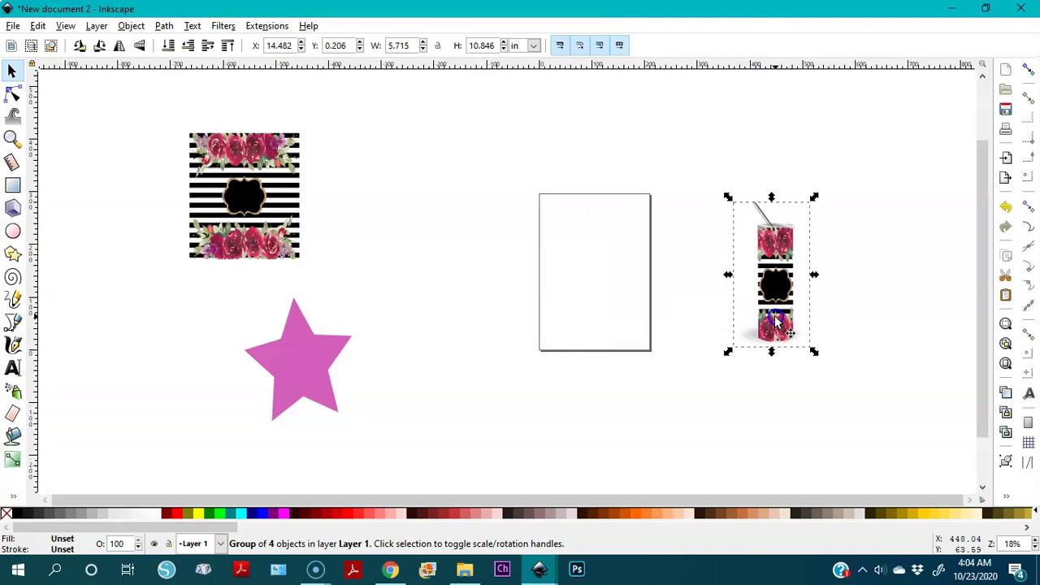
pyautogui.click(767, 277)
pyautogui.click(788, 294)
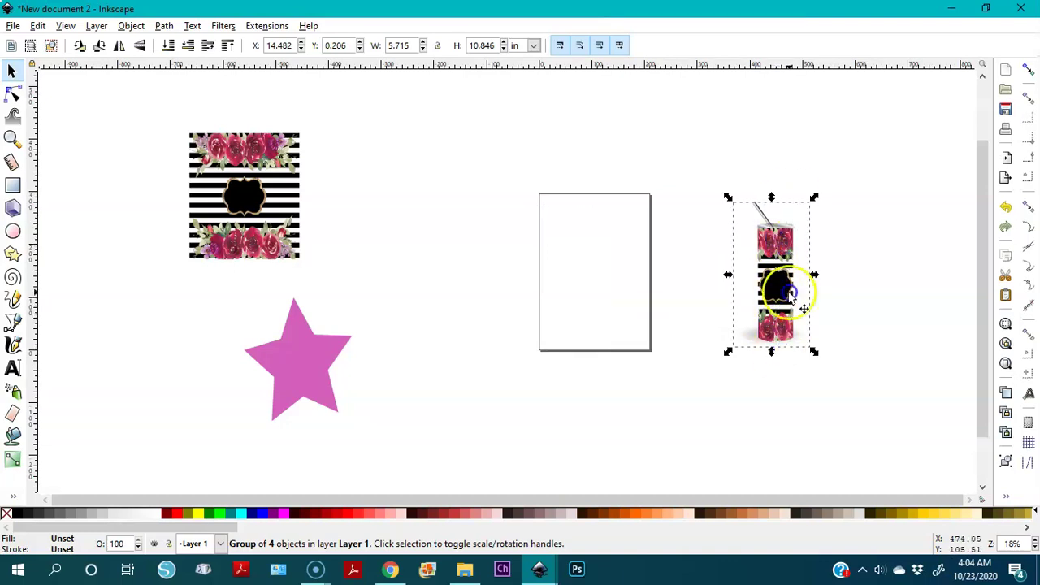
# Duplicate the tumbler group and place the copy between the star and the page
pyautogui.rightClick(777, 258)
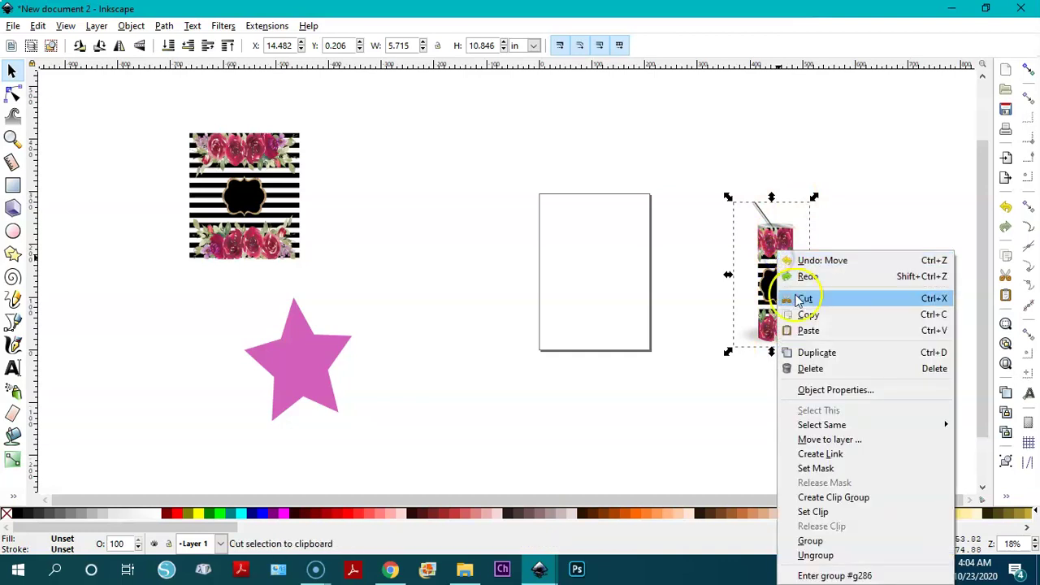
pyautogui.click(804, 356)
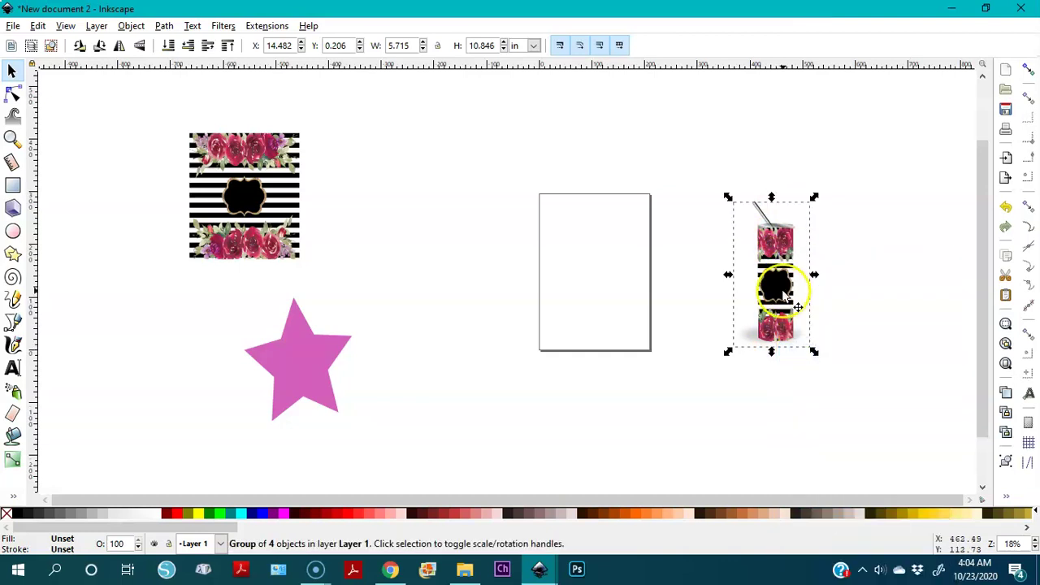
pyautogui.moveTo(783, 296); pyautogui.dragTo(480, 265)
# Ungroup the duplicated tumbler left of the page and clear the selection
pyautogui.rightClick(478, 260)
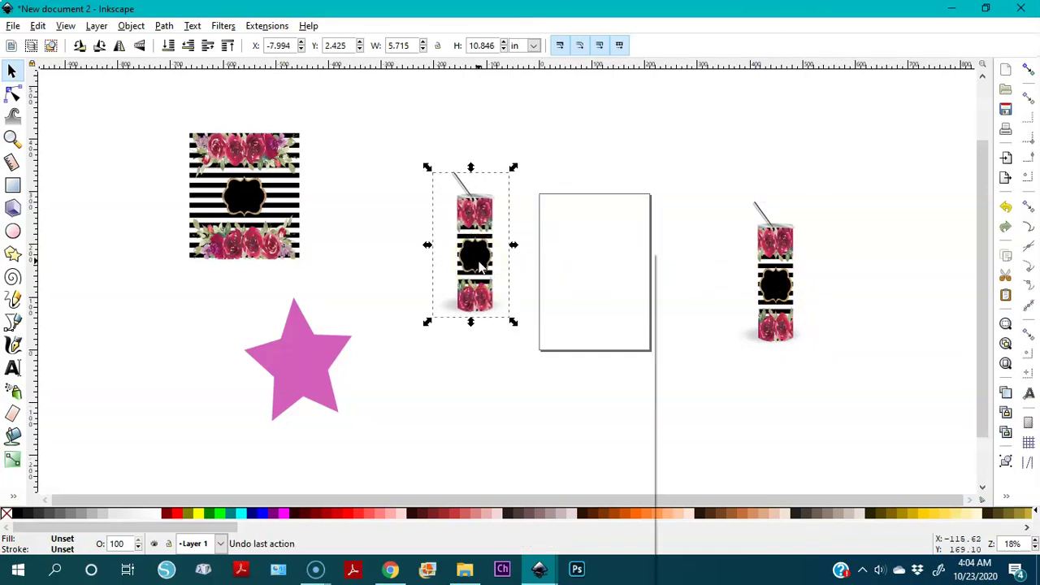
pyautogui.click(510, 555)
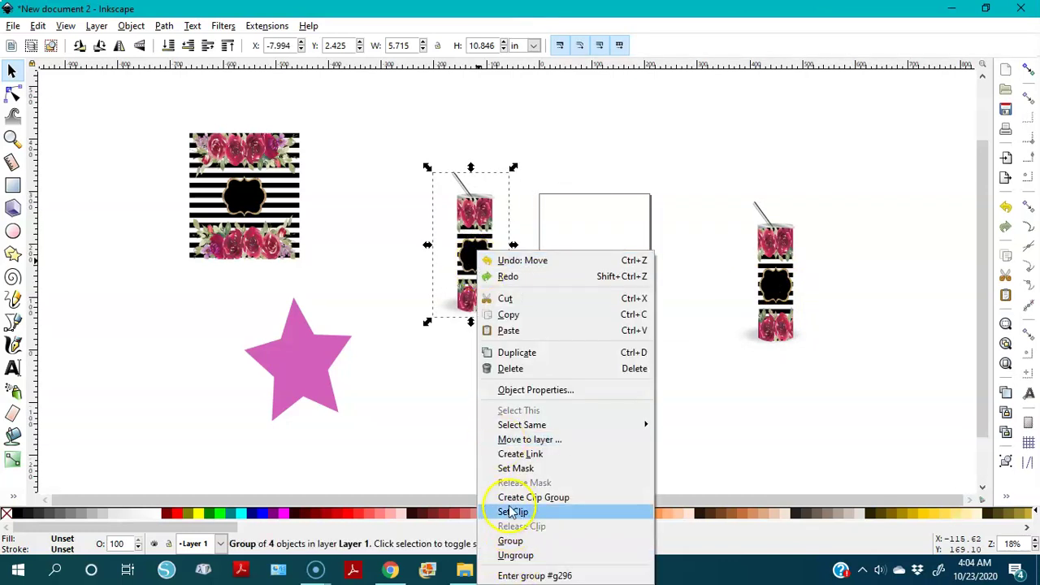
pyautogui.click(420, 250)
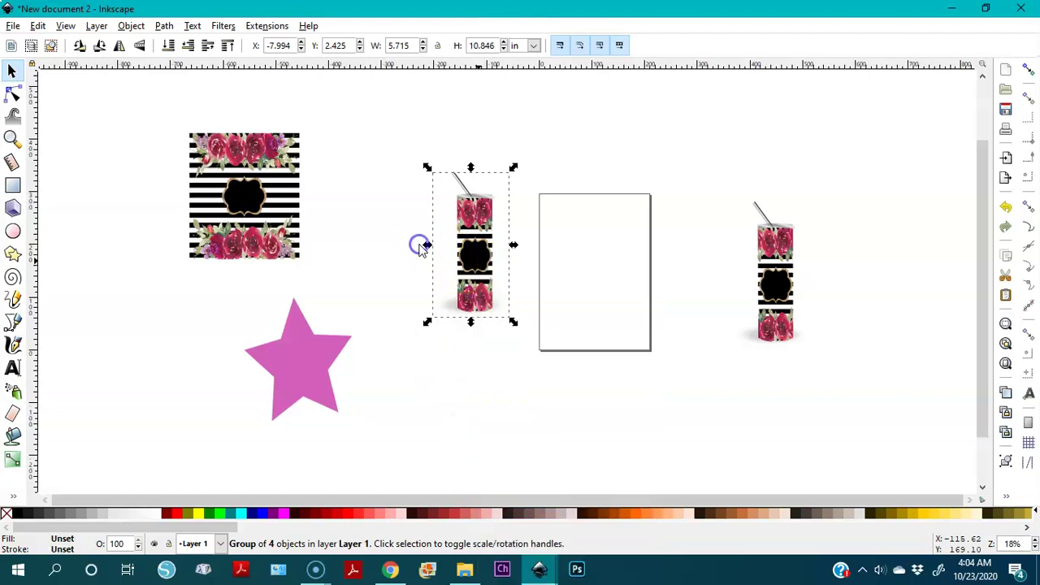
pyautogui.rightClick(476, 227)
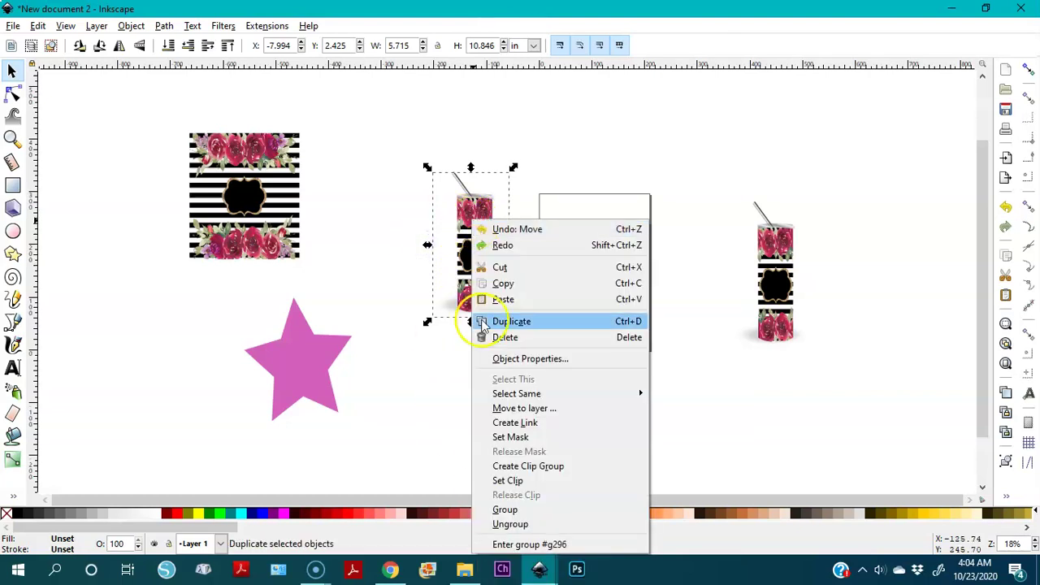
pyautogui.click(508, 524)
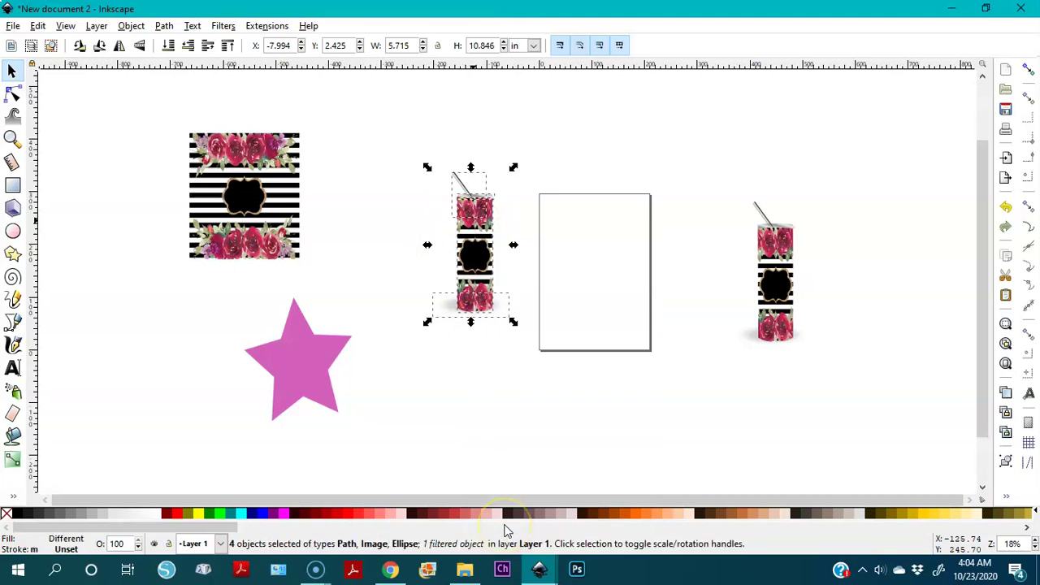
pyautogui.click(471, 352)
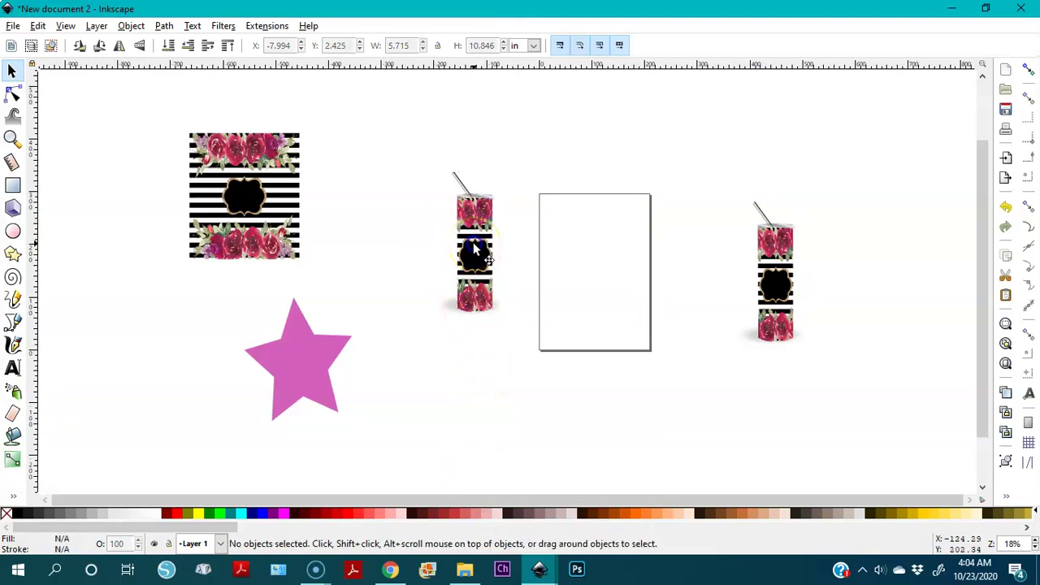
# Release the clip on the duplicated tumbler's floral image and deselect the separated objects
pyautogui.click(474, 249)
pyautogui.rightClick(475, 251)
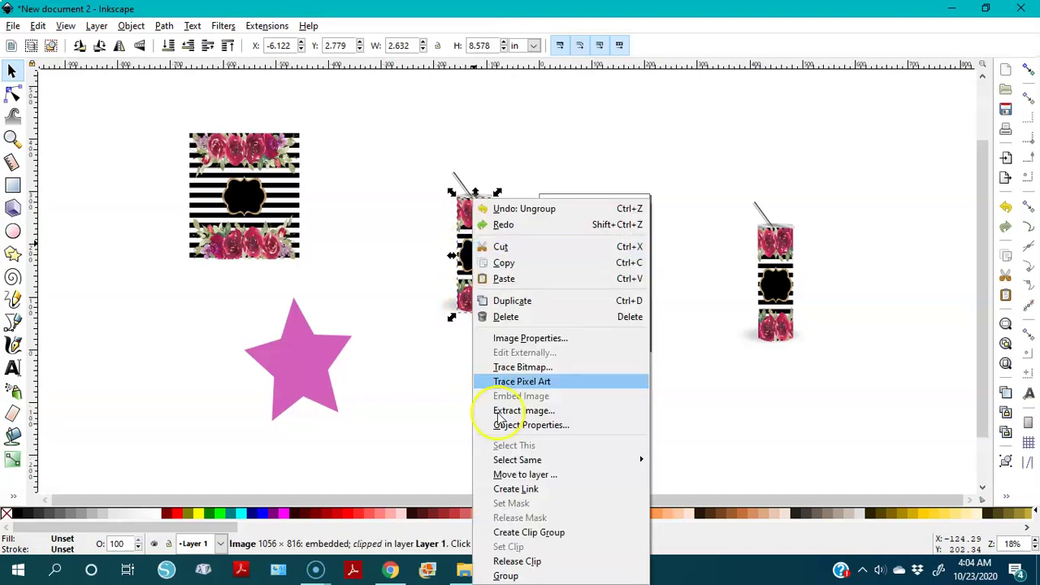
pyautogui.click(516, 561)
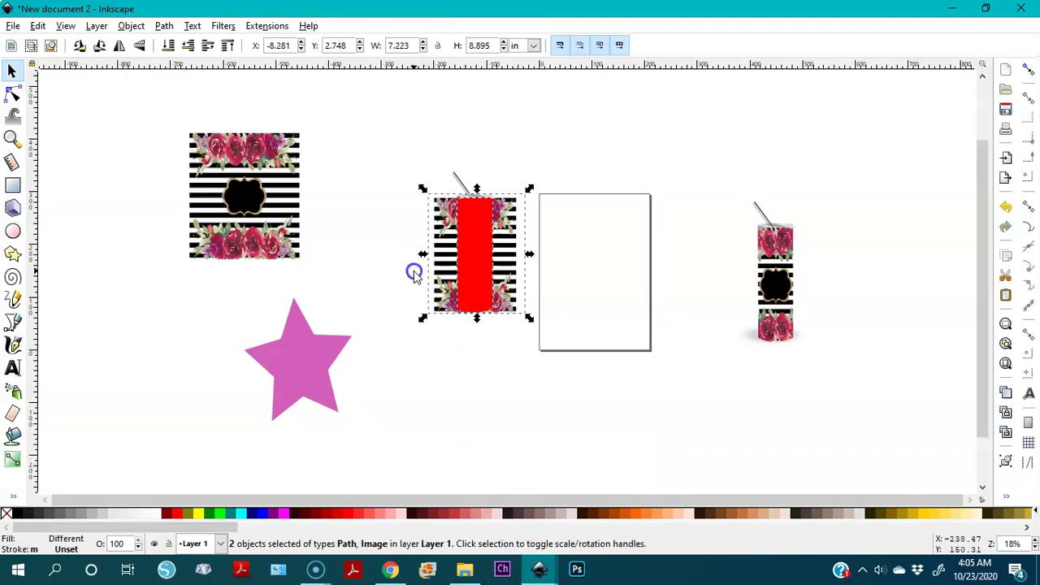
pyautogui.press('3')
pyautogui.click(286, 262)
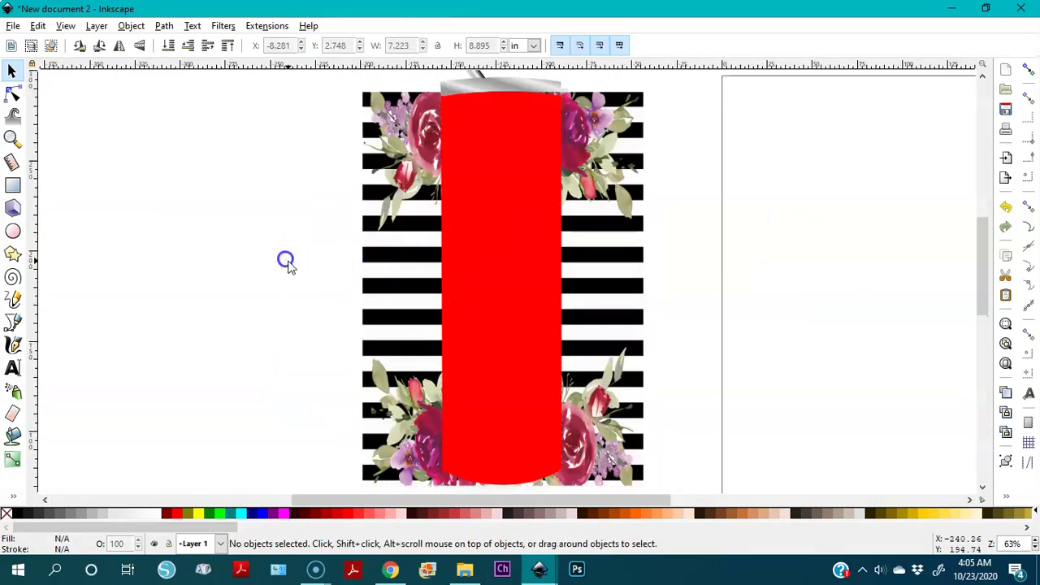
# Raise the released floral design to the top of the stack and set its opacity to 50%
pyautogui.click(390, 284)
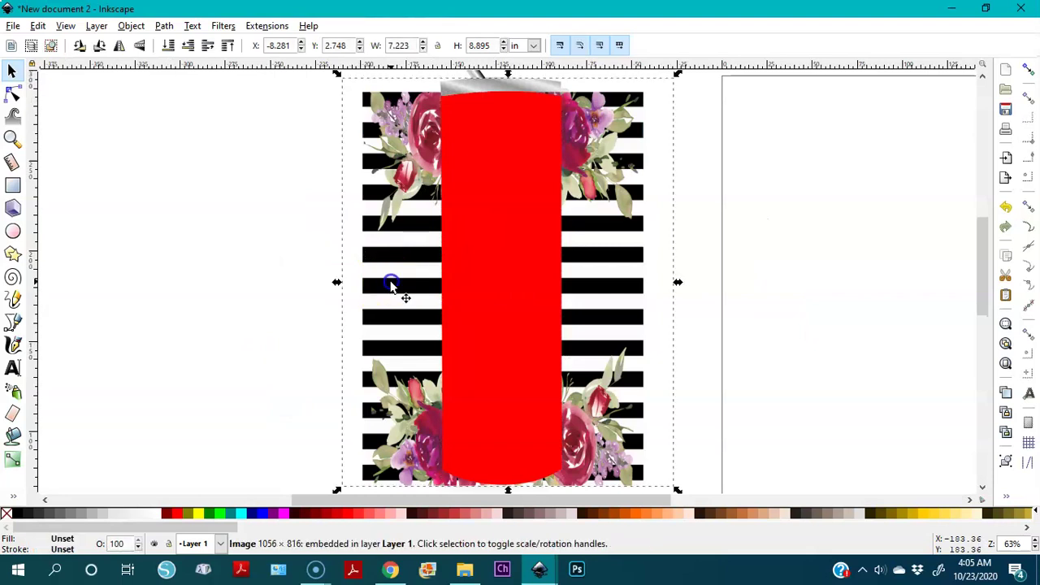
pyautogui.click(131, 25)
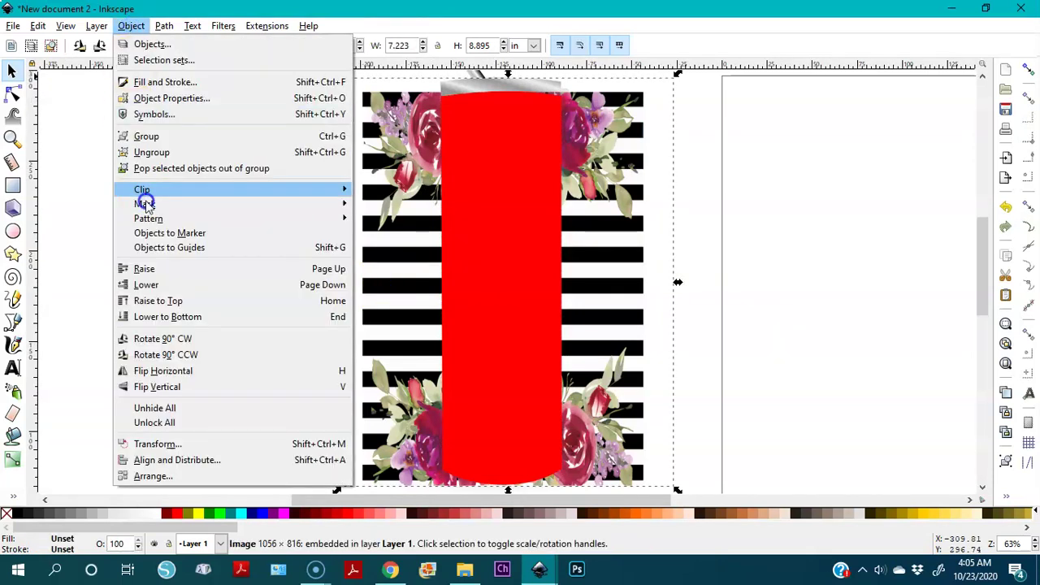
pyautogui.click(163, 302)
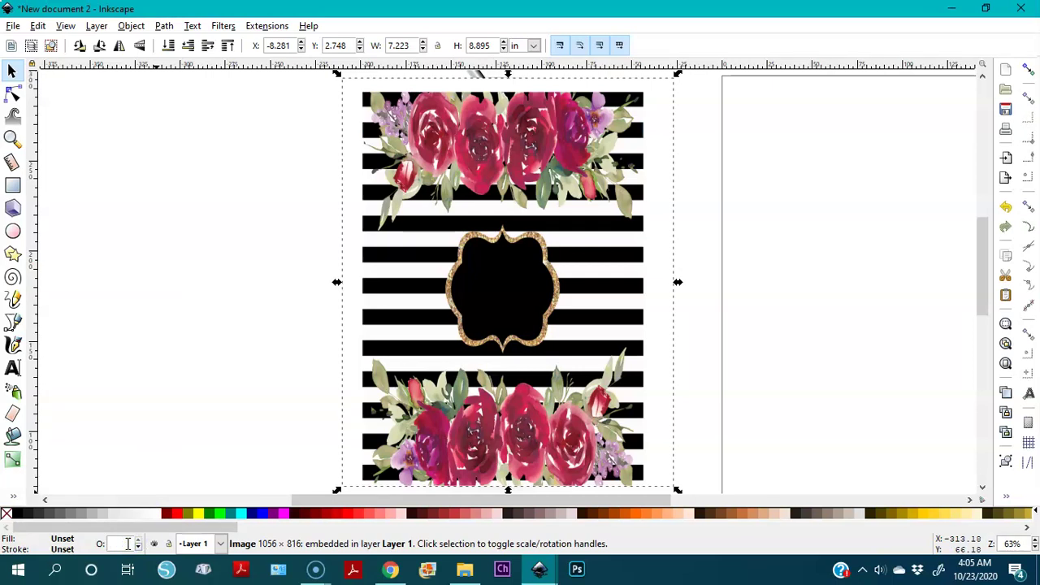
pyautogui.press('Return')
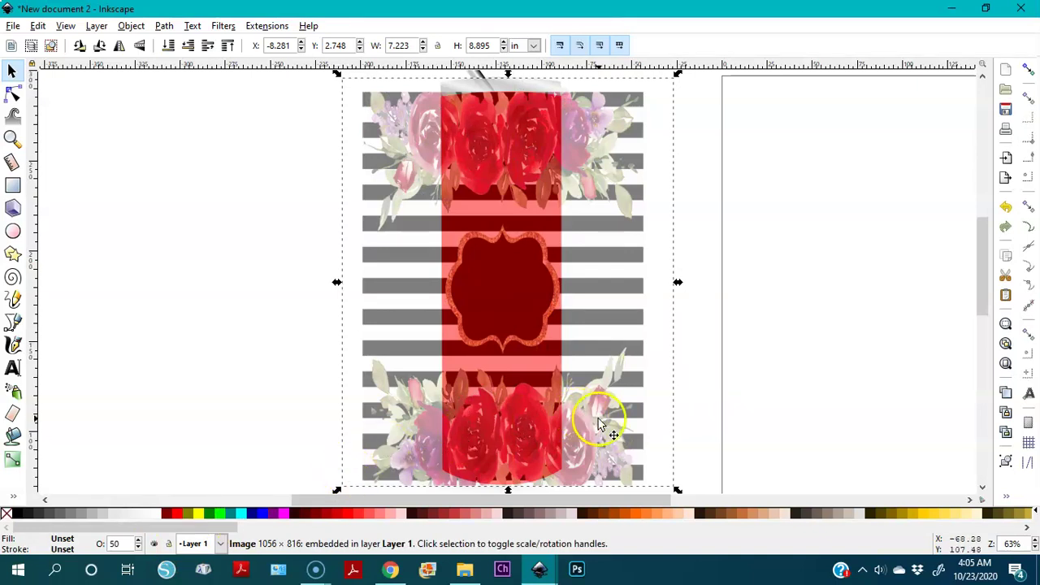
# Shift the floral design sideways until half of the frame sits over the tumbler body's left edge, and lower it to the bottom
pyautogui.moveTo(606, 420); pyautogui.dragTo(535, 419)
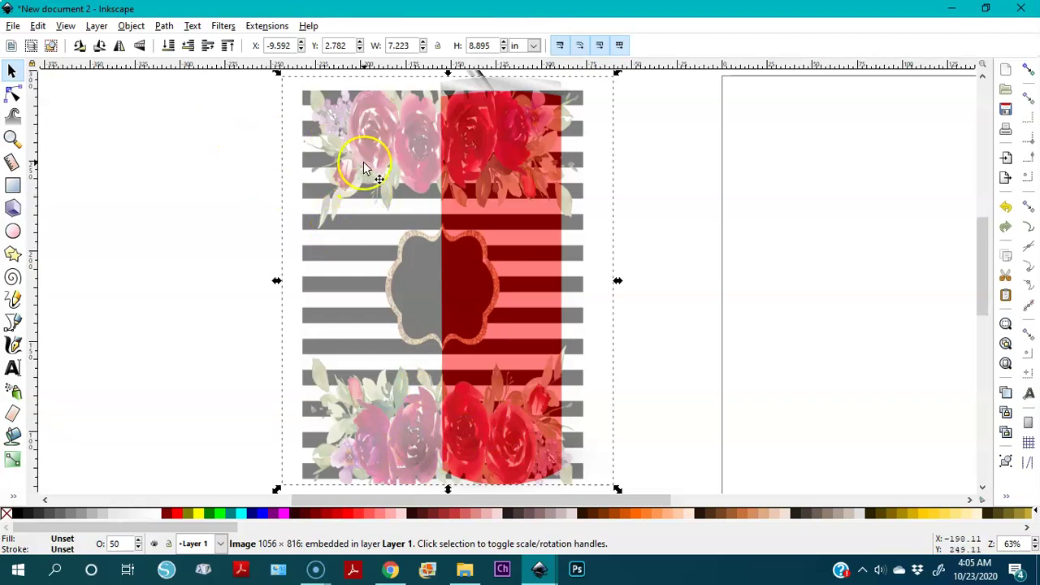
pyautogui.click(131, 26)
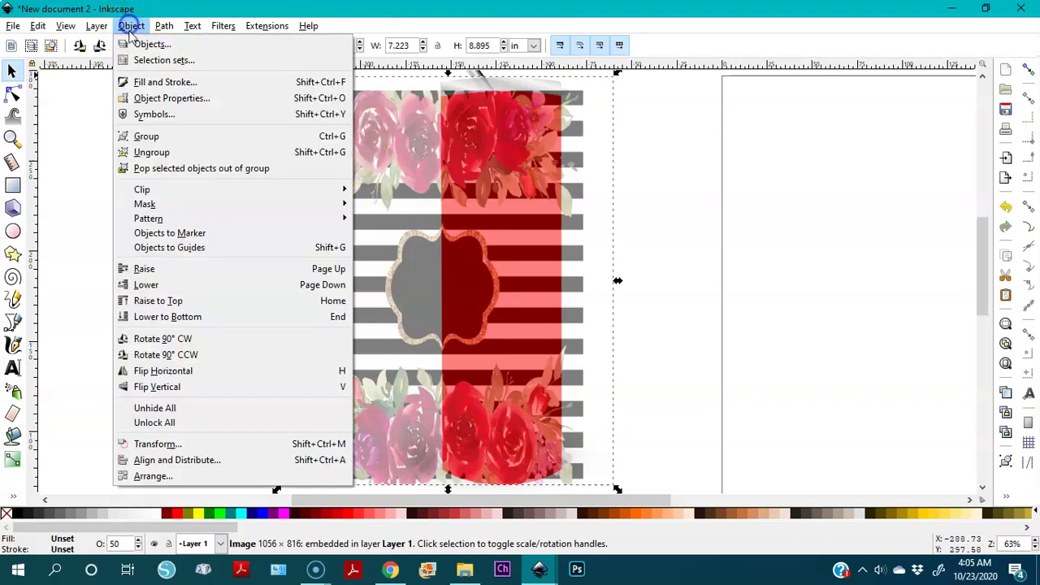
pyautogui.click(168, 317)
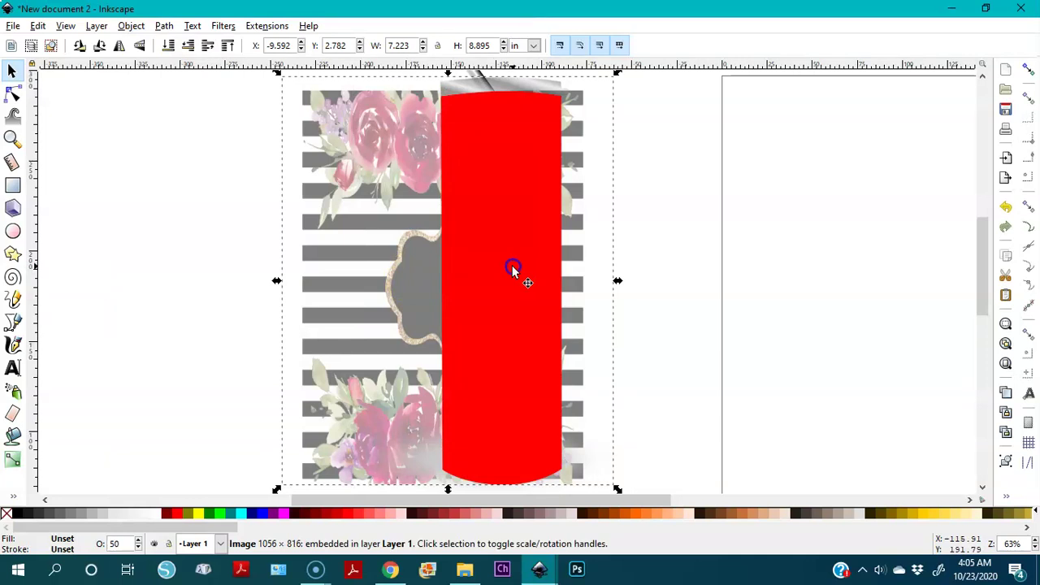
# Clip the shifted floral design to the red tumbler body shape
pyautogui.click(494, 204)
pyautogui.click(515, 206)
pyautogui.click(514, 315)
pyautogui.click(483, 339)
pyautogui.click(352, 290)
pyautogui.click(368, 211)
pyautogui.click(481, 212)
pyautogui.press('shift')
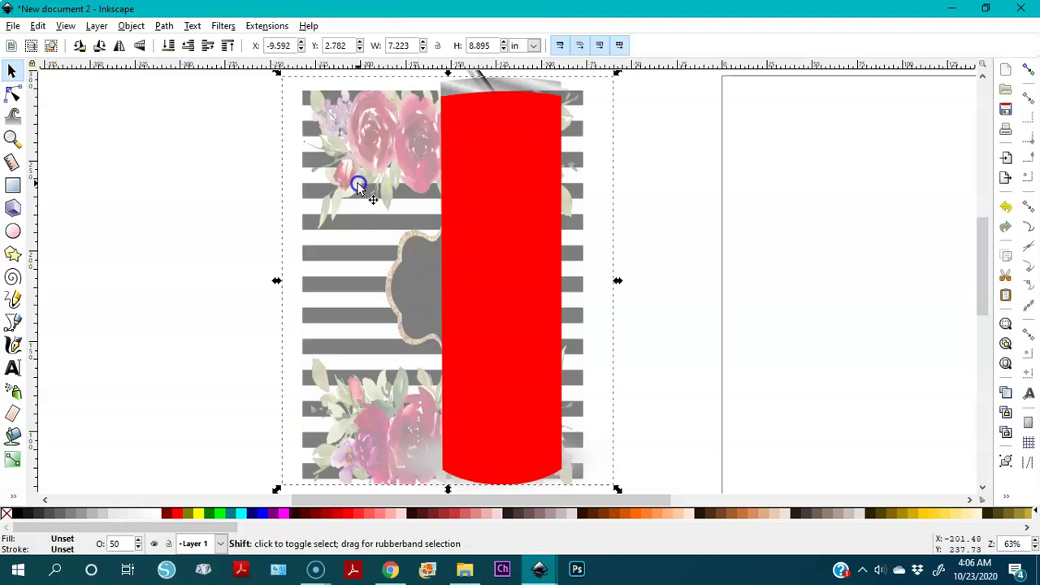
pyautogui.keyDown('shift'); pyautogui.click(497, 230); pyautogui.keyUp('shift')
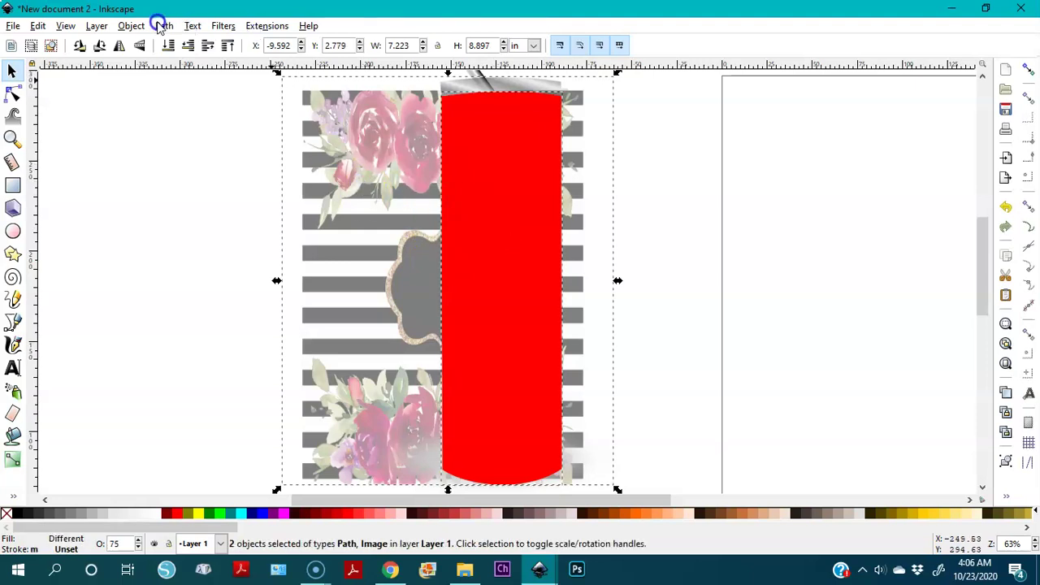
pyautogui.rightClick(486, 229)
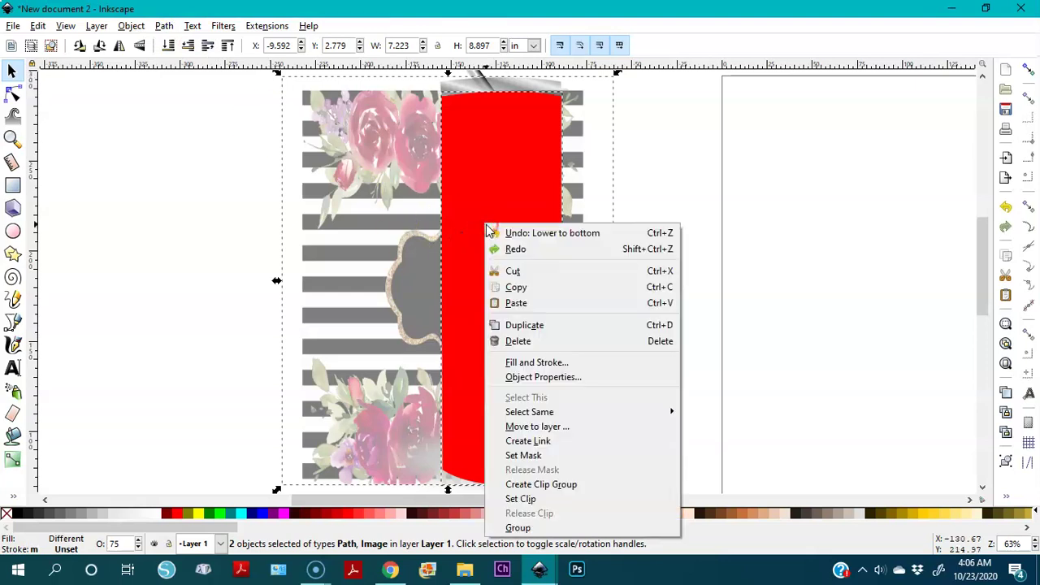
pyautogui.click(521, 499)
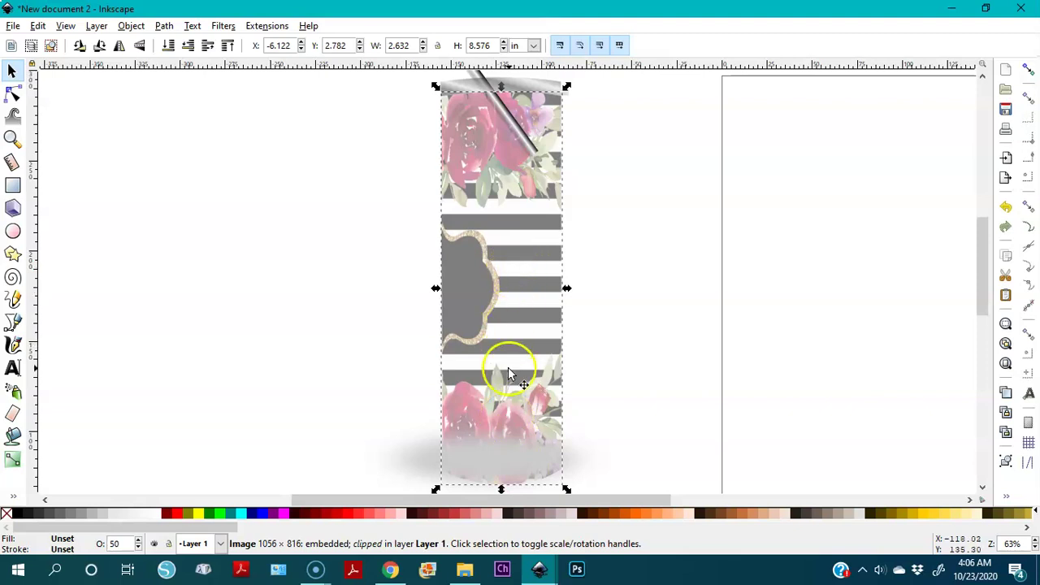
# Set the clipped floral design's opacity to 100% and clear the selection
pyautogui.click(117, 544)
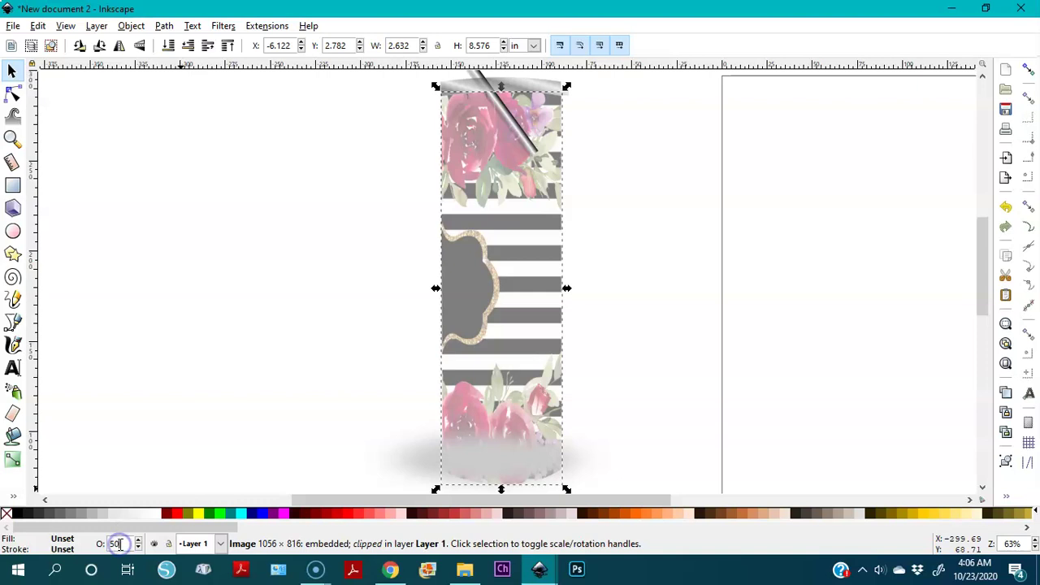
pyautogui.write('100')
pyautogui.press('Return')
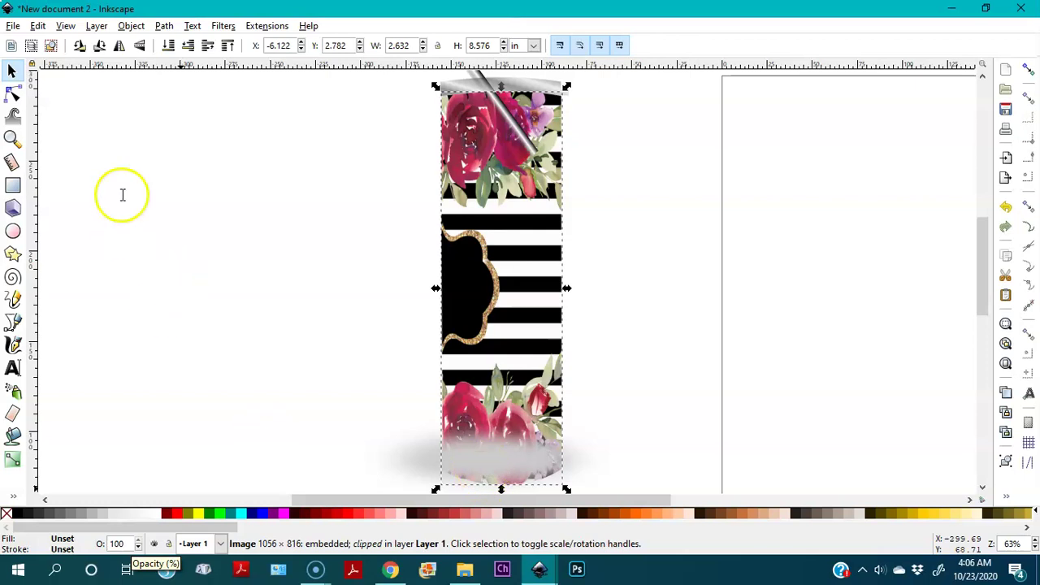
pyautogui.click(503, 329)
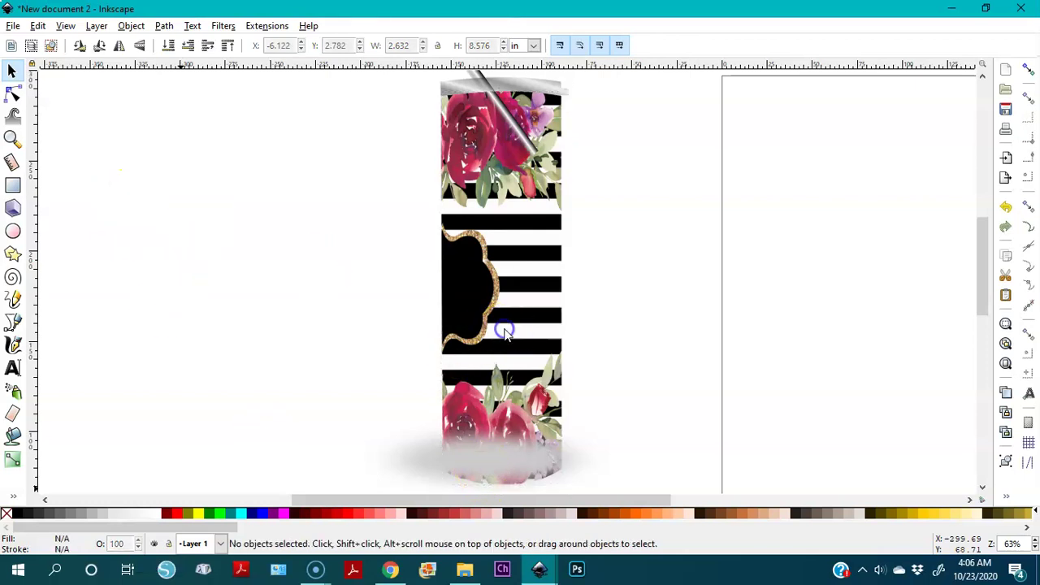
# Lower the blurred shadow ellipse and the straw of this tumbler to the bottom of the stack
pyautogui.click(496, 445)
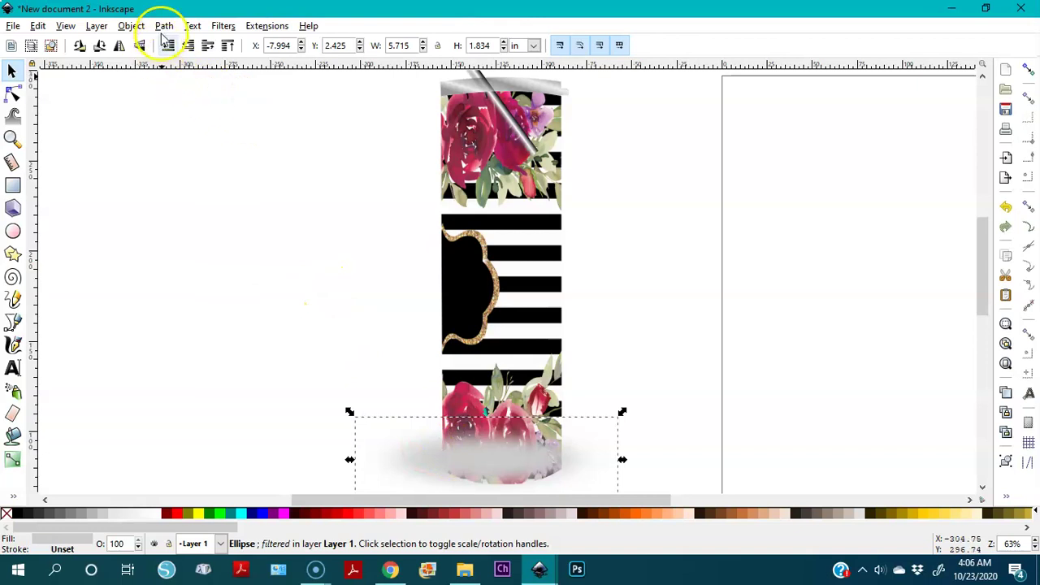
pyautogui.click(130, 25)
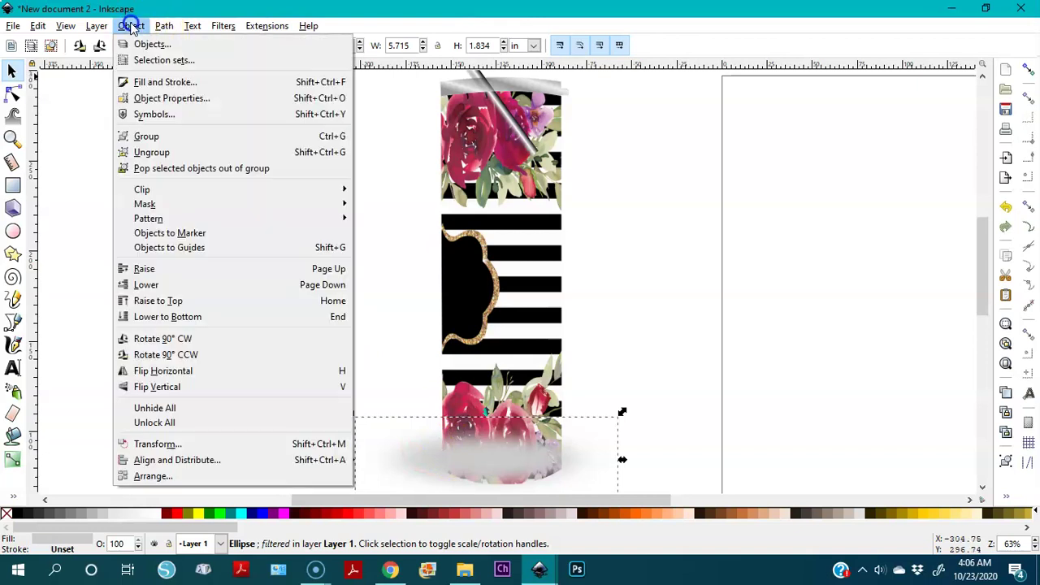
pyautogui.click(156, 319)
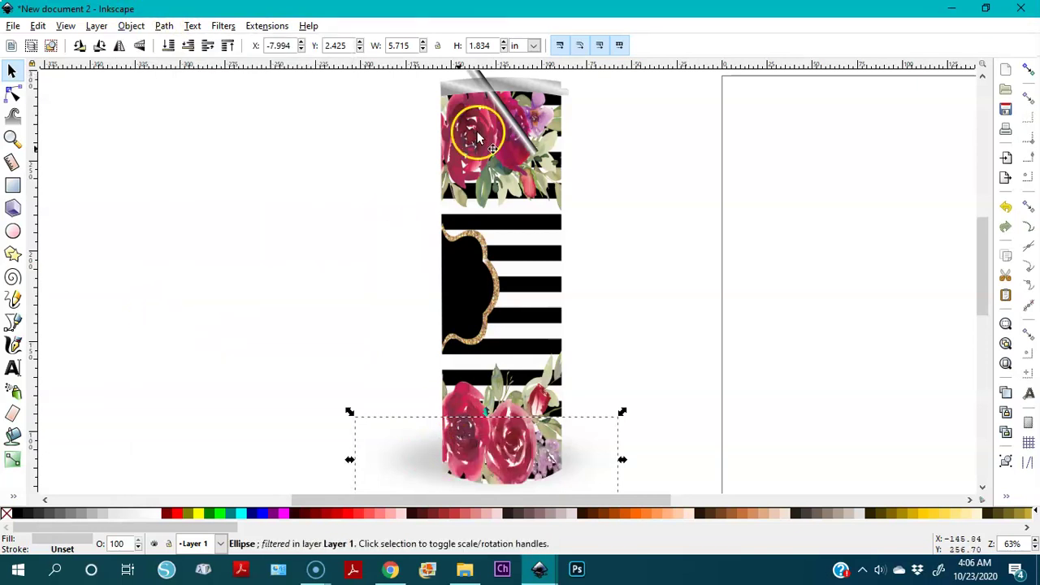
pyautogui.press('-')
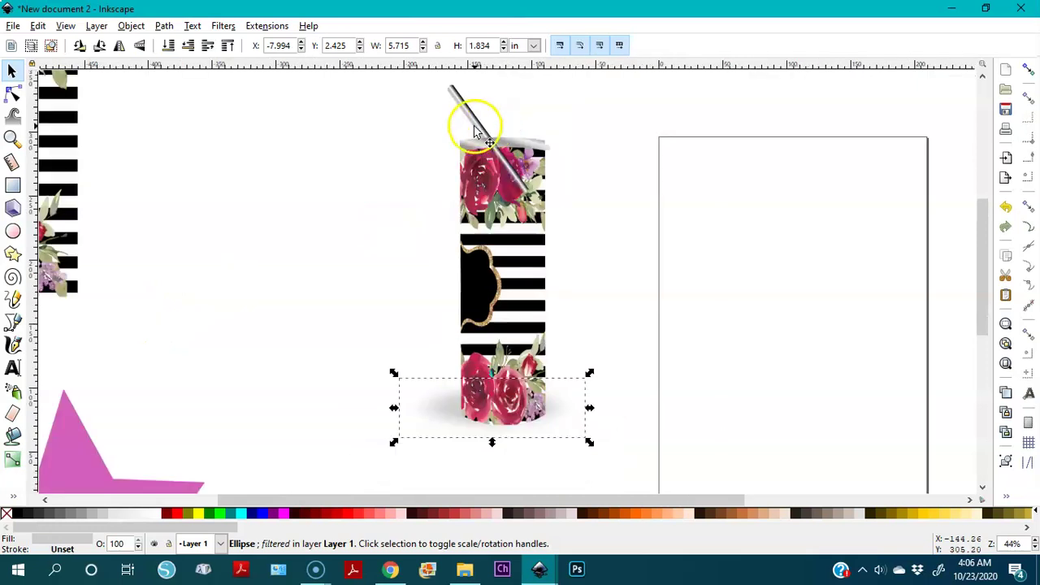
pyautogui.click(475, 130)
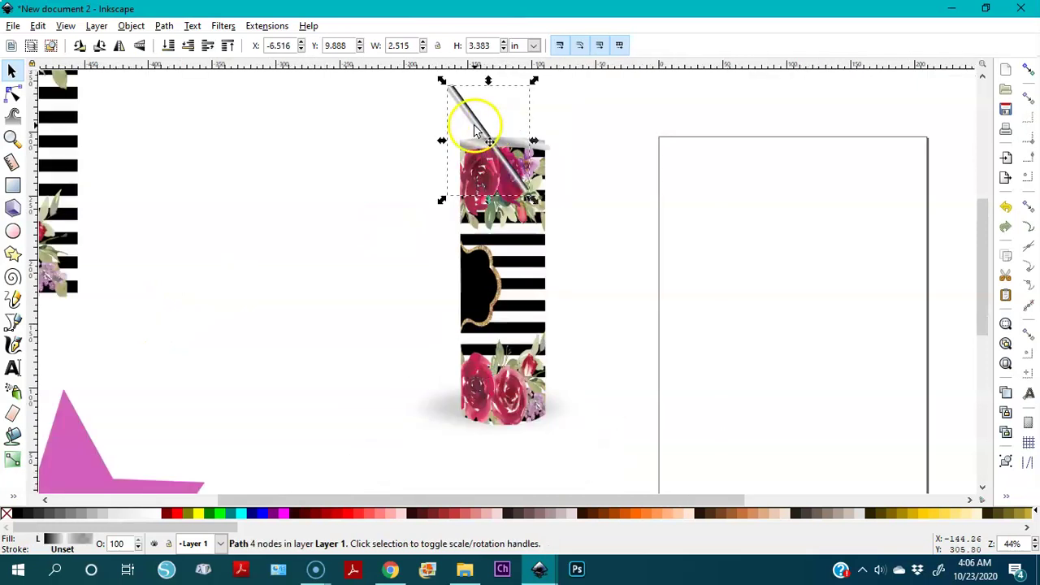
pyautogui.click(130, 25)
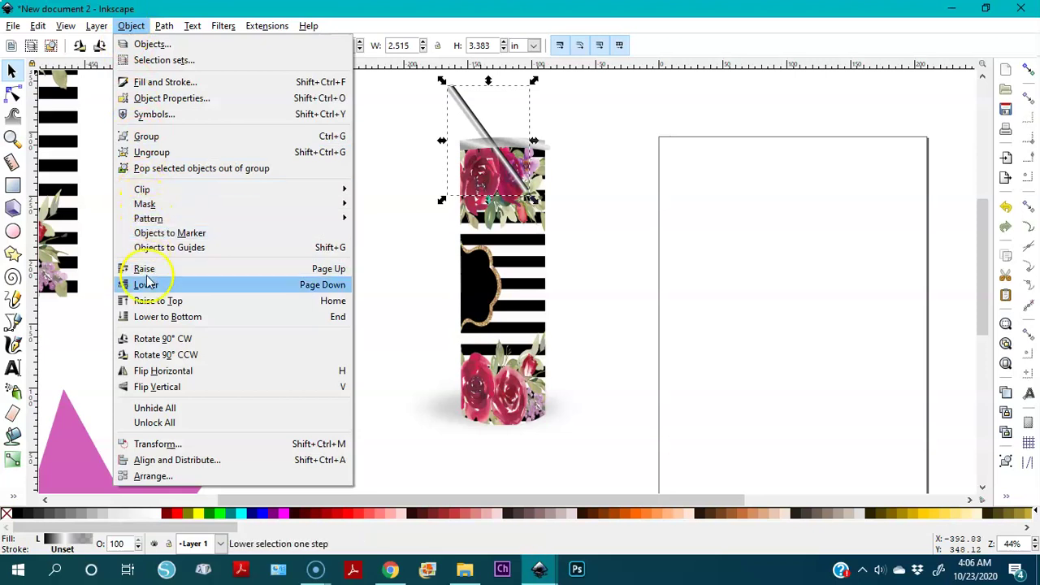
pyautogui.click(152, 318)
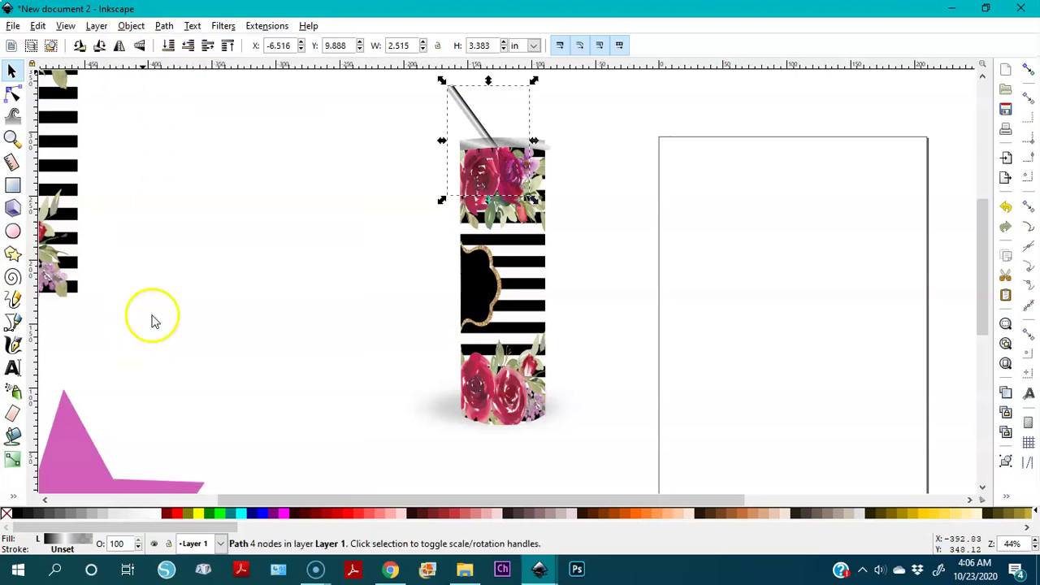
# Group all the parts of the half-frame tumbler and place it on the page beside the full-frame tumbler
pyautogui.press('-')
pyautogui.press('-')
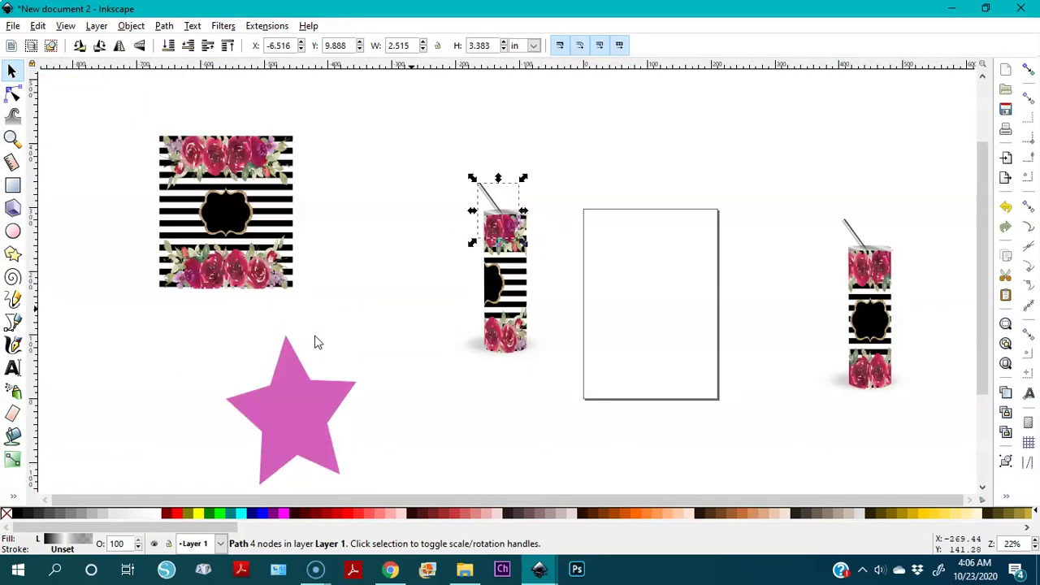
pyautogui.moveTo(423, 151); pyautogui.dragTo(559, 374)
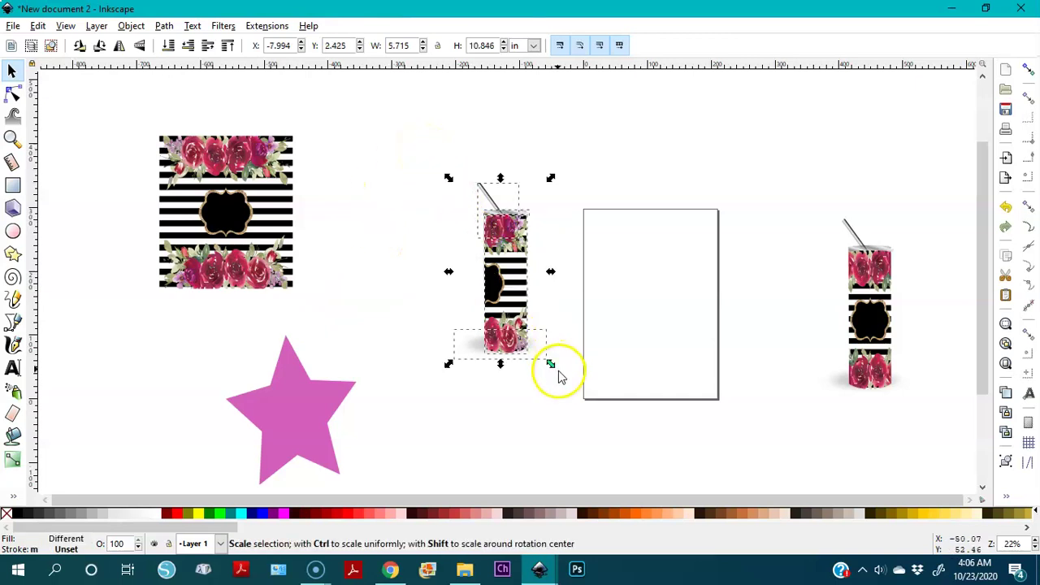
pyautogui.press('ctrl')
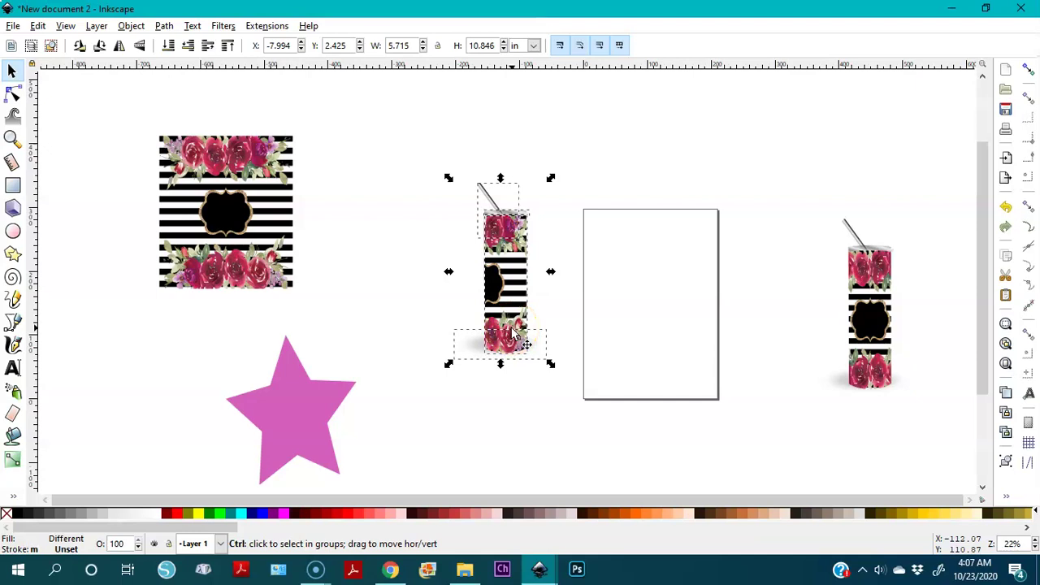
pyautogui.hotkey('ctrl', 'g')
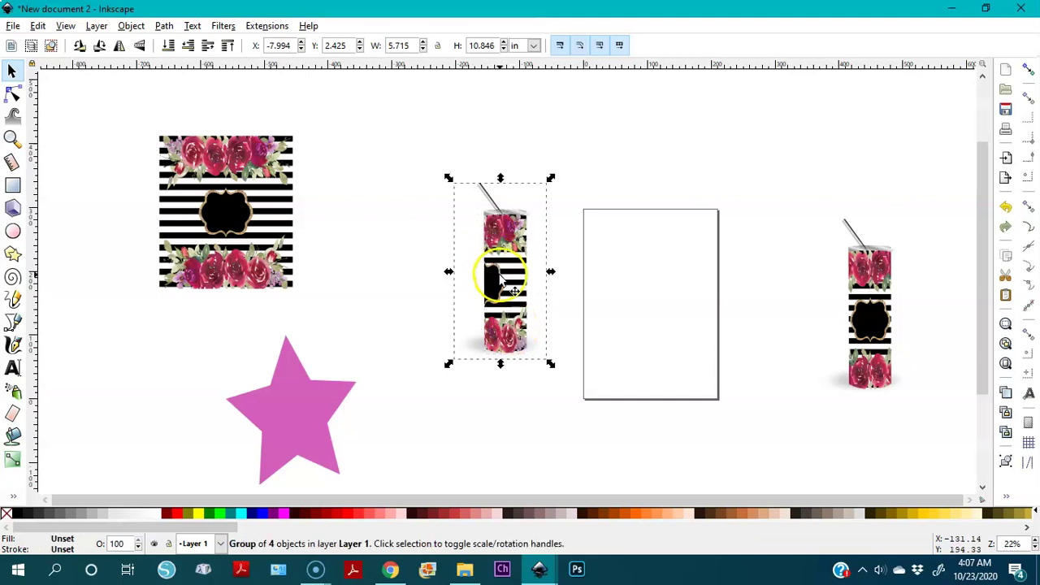
pyautogui.moveTo(498, 279); pyautogui.dragTo(624, 312)
pyautogui.moveTo(879, 350); pyautogui.dragTo(676, 351)
# Duplicate the half-frame tumbler, flip the copy horizontally, and align it on the other side of the full-frame tumbler
pyautogui.click(615, 345)
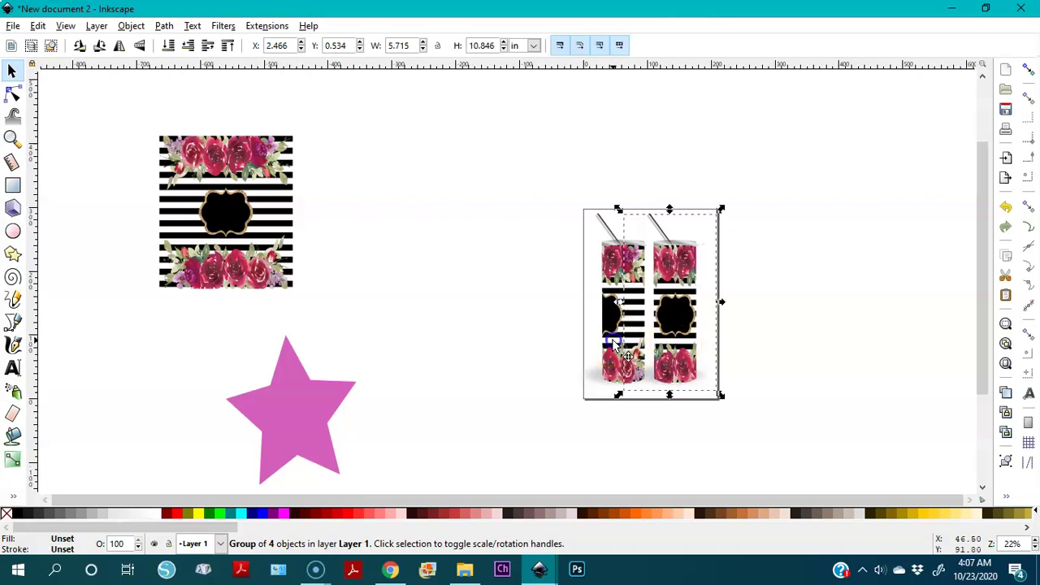
pyautogui.press('ctrl')
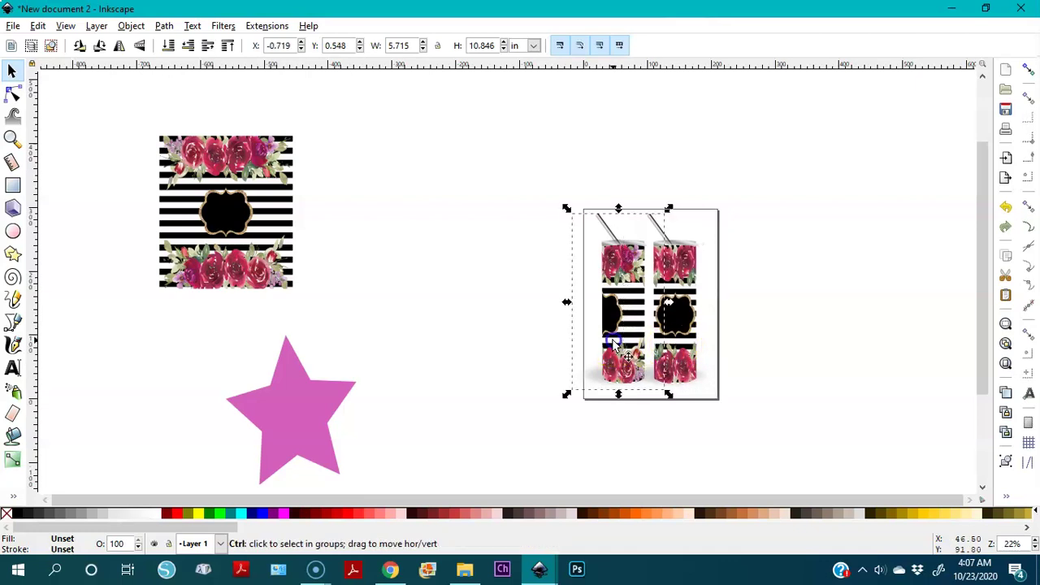
pyautogui.rightClick(615, 346)
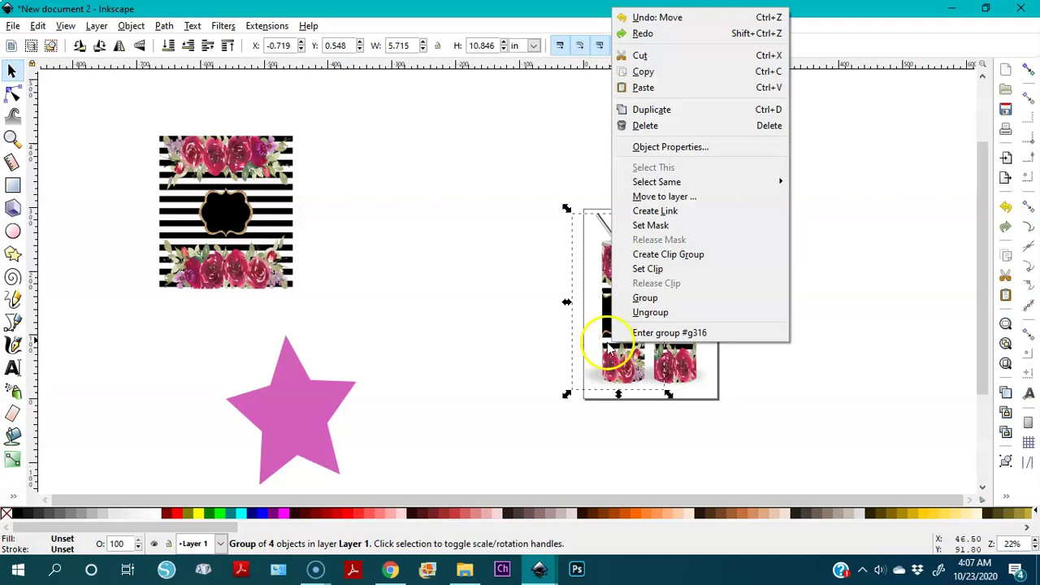
pyautogui.click(649, 112)
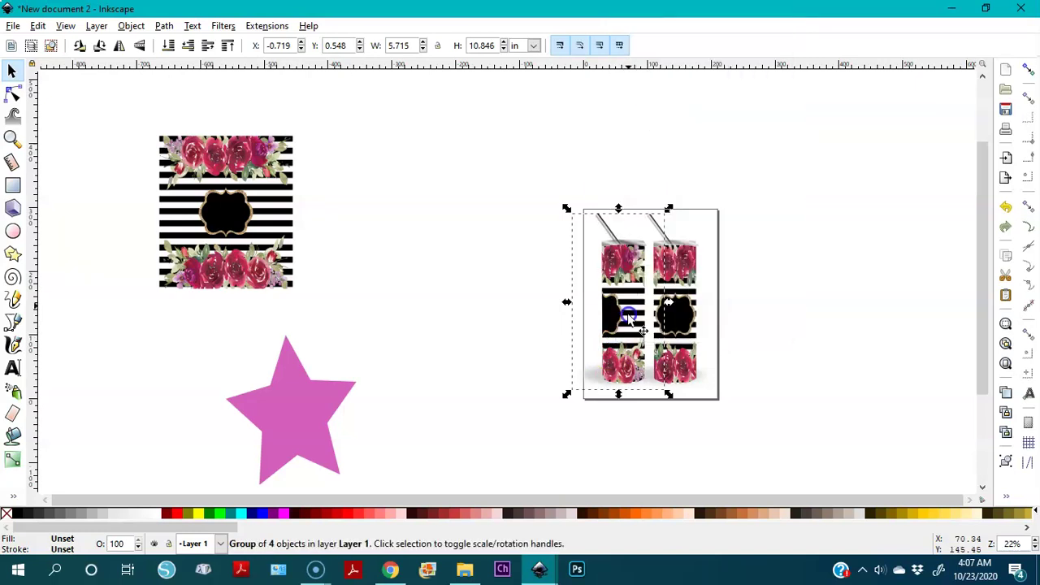
pyautogui.moveTo(621, 345); pyautogui.dragTo(730, 349)
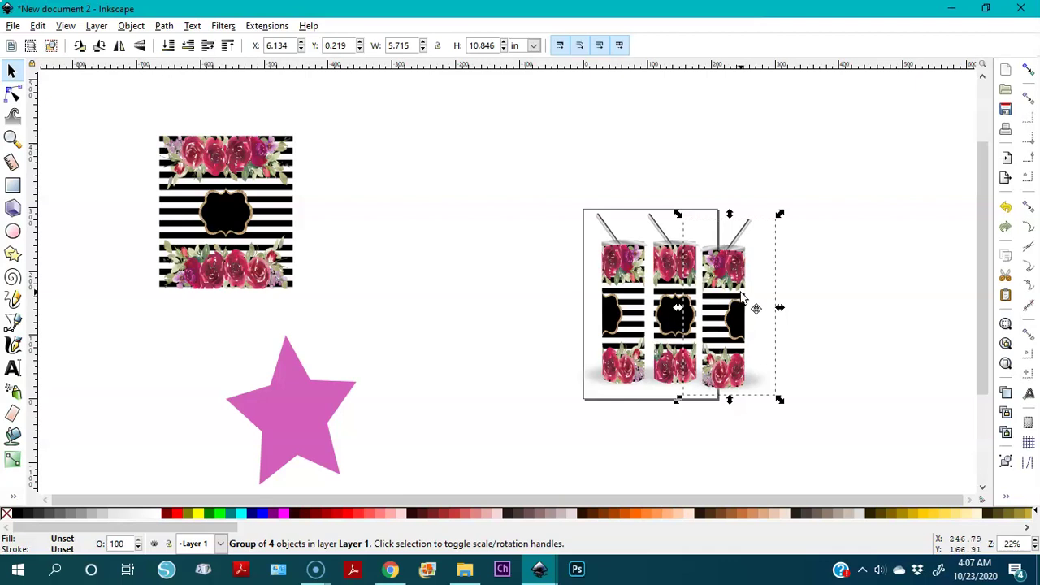
pyautogui.moveTo(756, 308)
pyautogui.mouseDown()
pyautogui.moveTo(729, 304)
pyautogui.moveTo(729, 344)
pyautogui.moveTo(722, 324)
pyautogui.mouseUp()
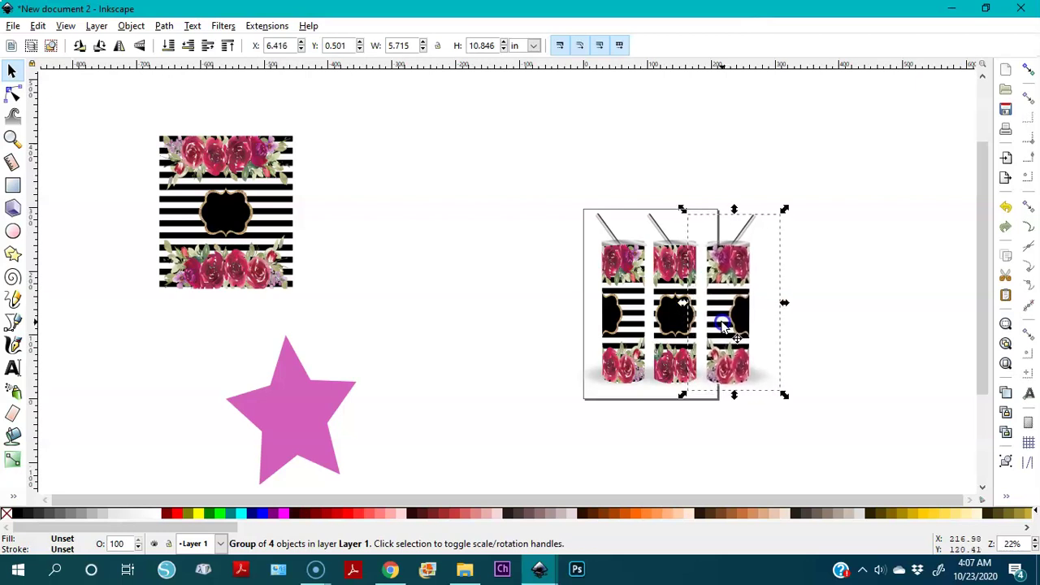
# Scale the three tumblers down together to about 9.28 × 7.89 in on the page and group them
pyautogui.moveTo(536, 174); pyautogui.dragTo(819, 437)
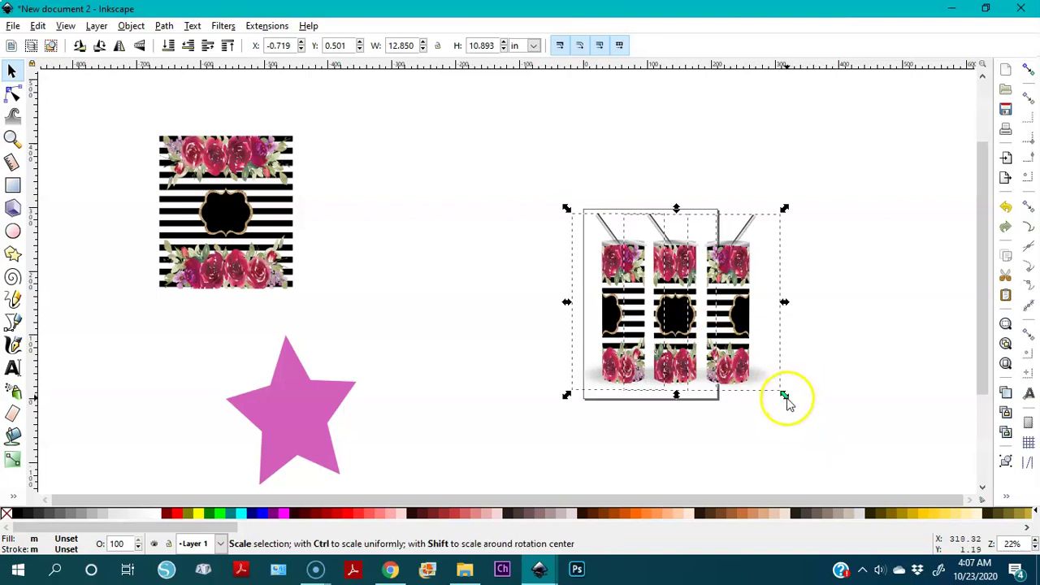
pyautogui.moveTo(783, 396); pyautogui.dragTo(692, 354)
pyautogui.press('3')
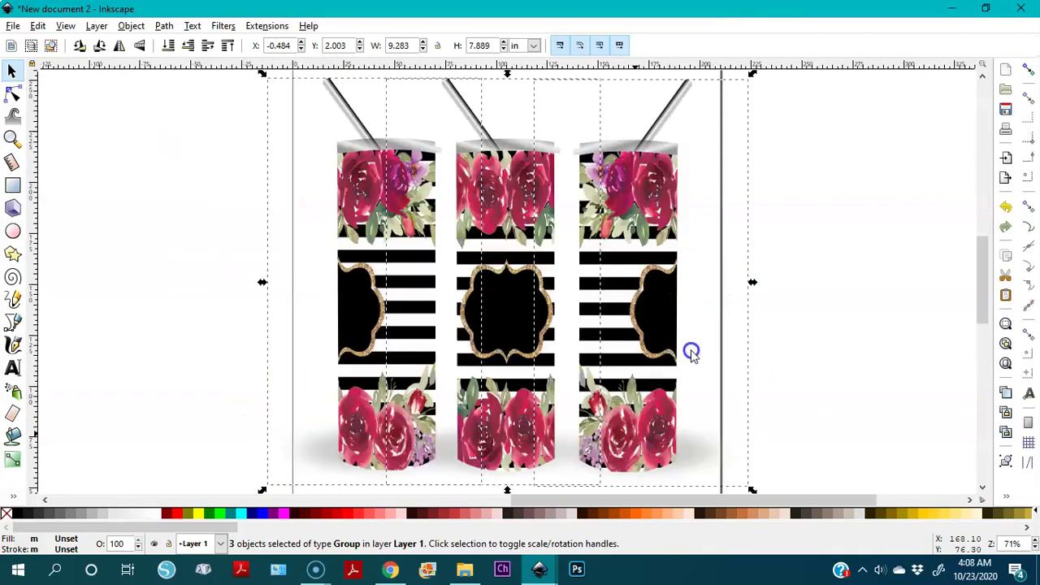
pyautogui.press('-')
pyautogui.press('-')
pyautogui.press('-')
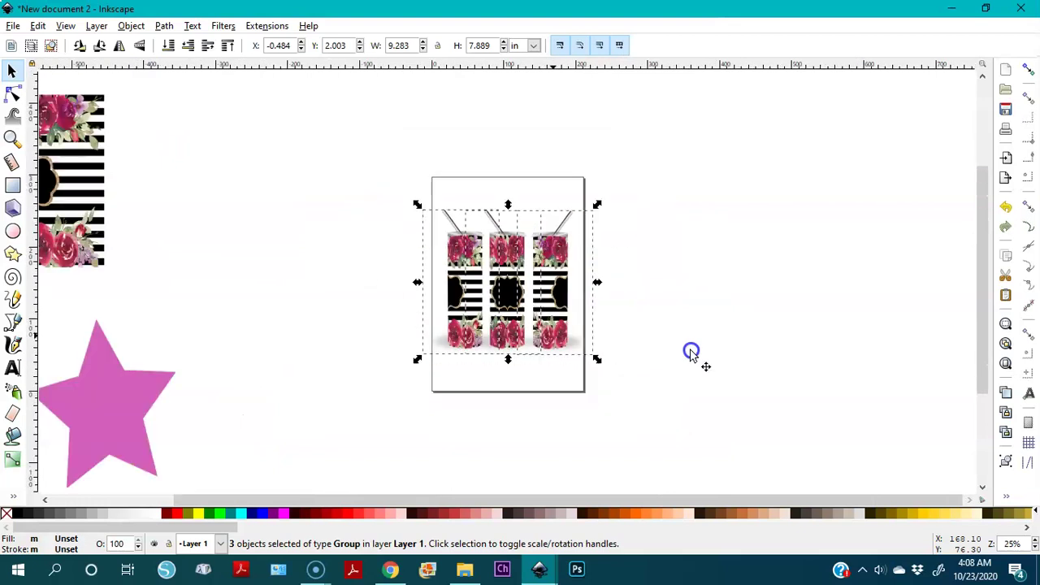
pyautogui.hotkey('ctrl', 'g')
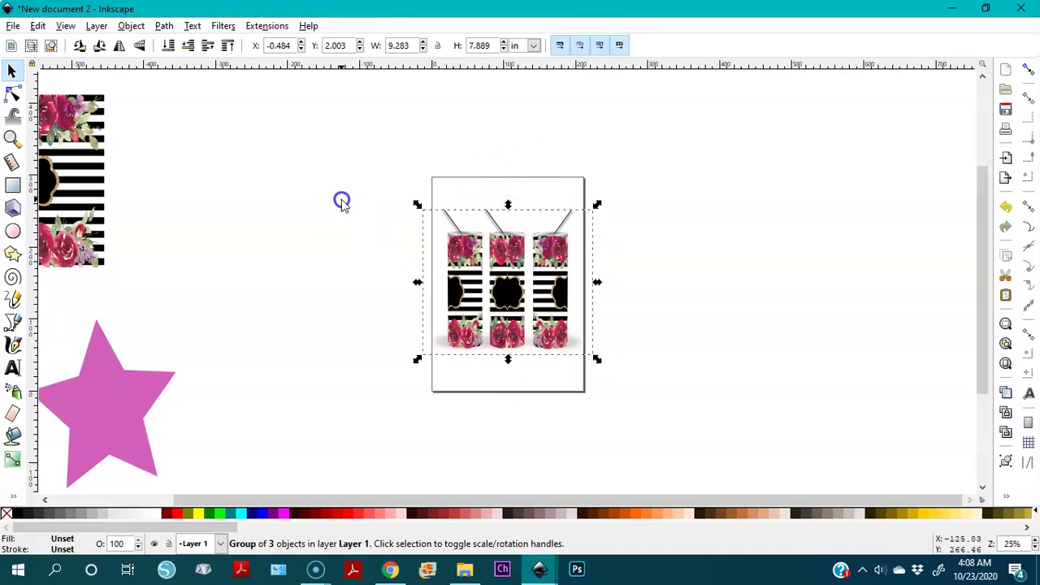
pyautogui.click(325, 168)
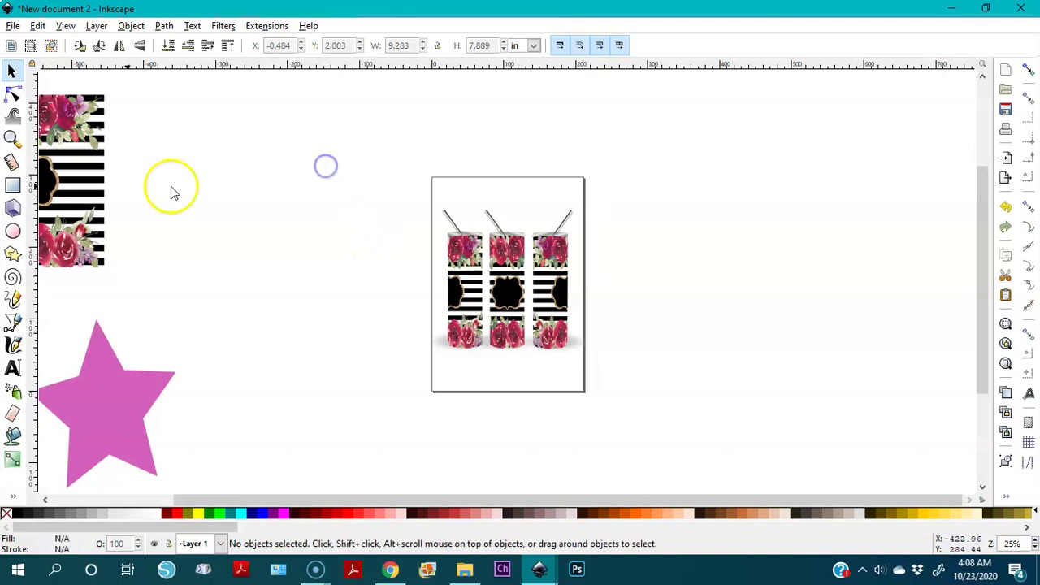
# Draw a rectangle about 405 × 410 mm around the page, lower it to the bottom behind the tumblers, and fill it white
pyautogui.click(12, 187)
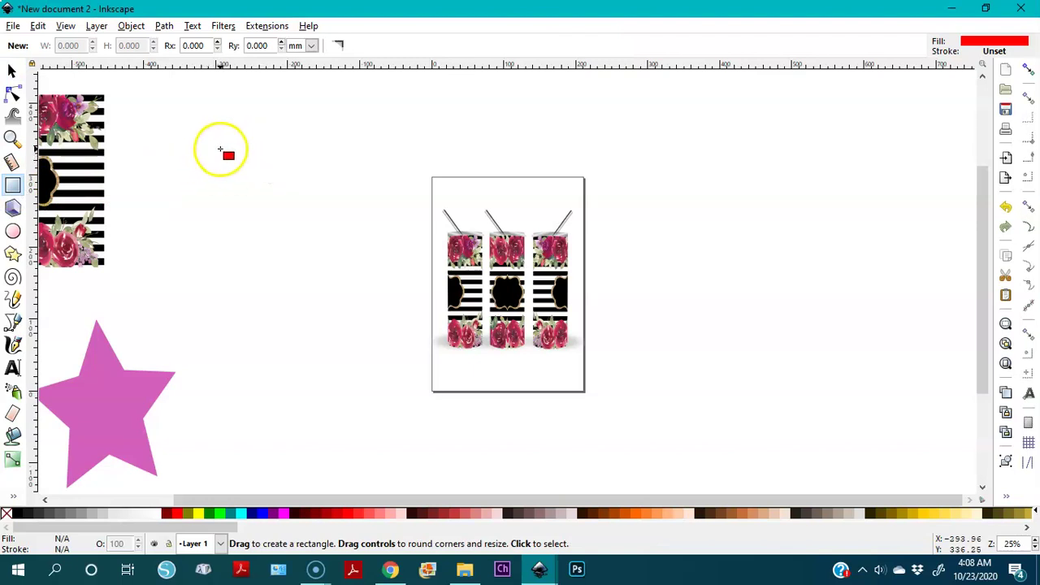
pyautogui.moveTo(370, 126)
pyautogui.mouseDown()
pyautogui.moveTo(490, 265)
pyautogui.moveTo(662, 422)
pyautogui.mouseUp()
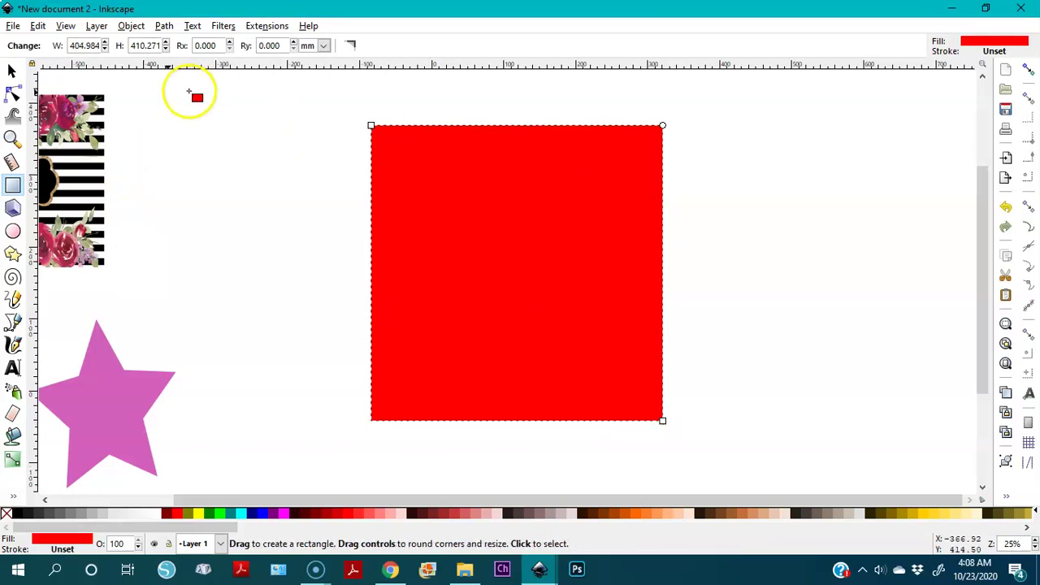
pyautogui.click(131, 26)
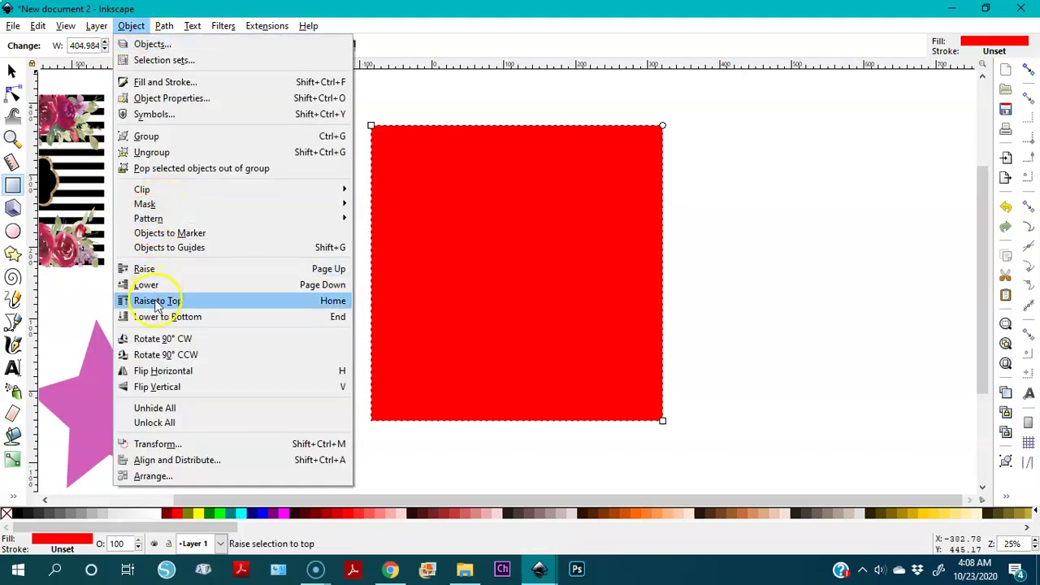
pyautogui.click(167, 318)
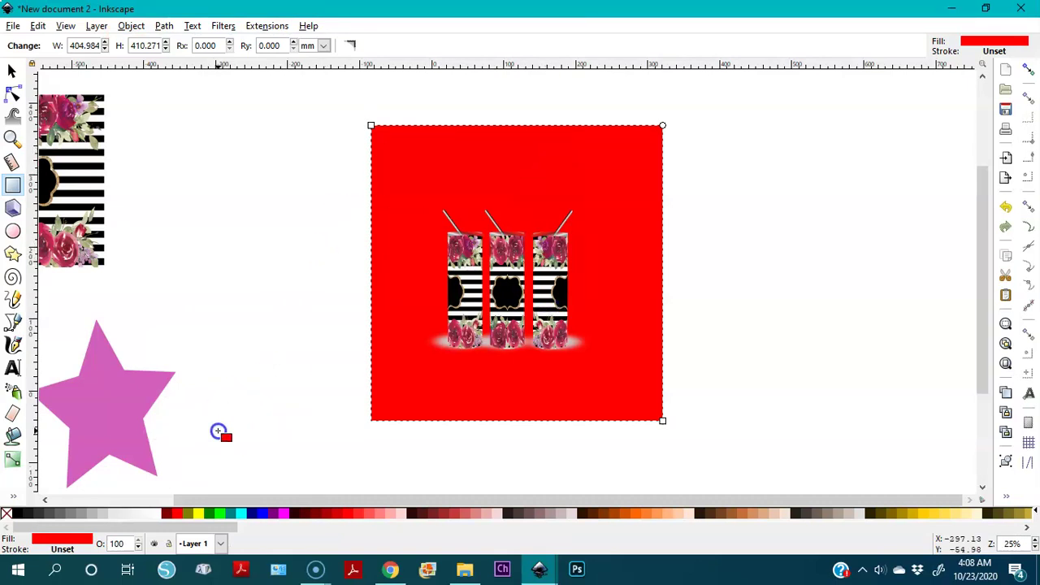
pyautogui.click(154, 515)
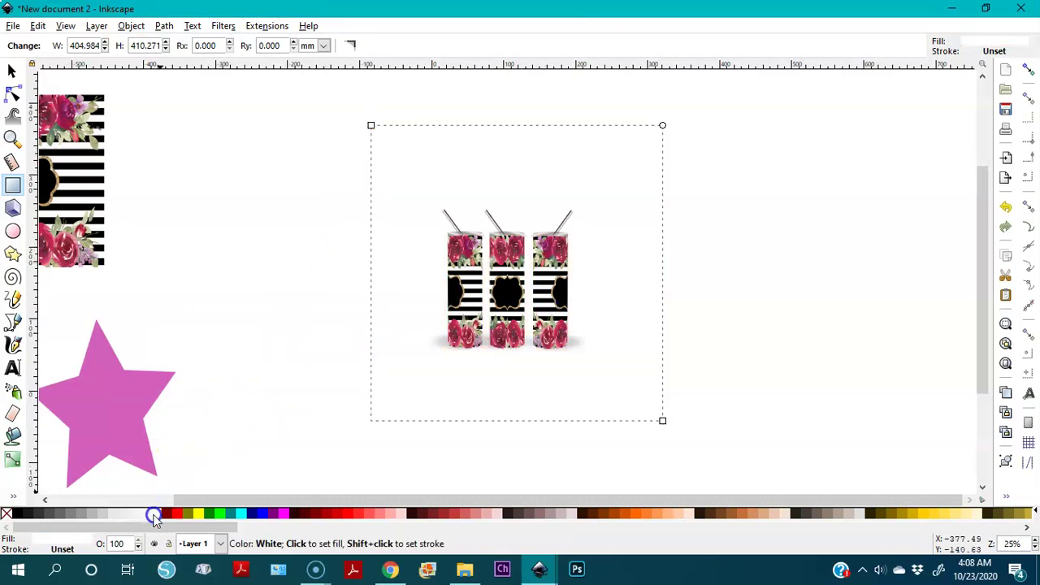
# Export the page area as a 300 dpi PNG named 3 tumb mockups in the Pictures folder
pyautogui.click(12, 26)
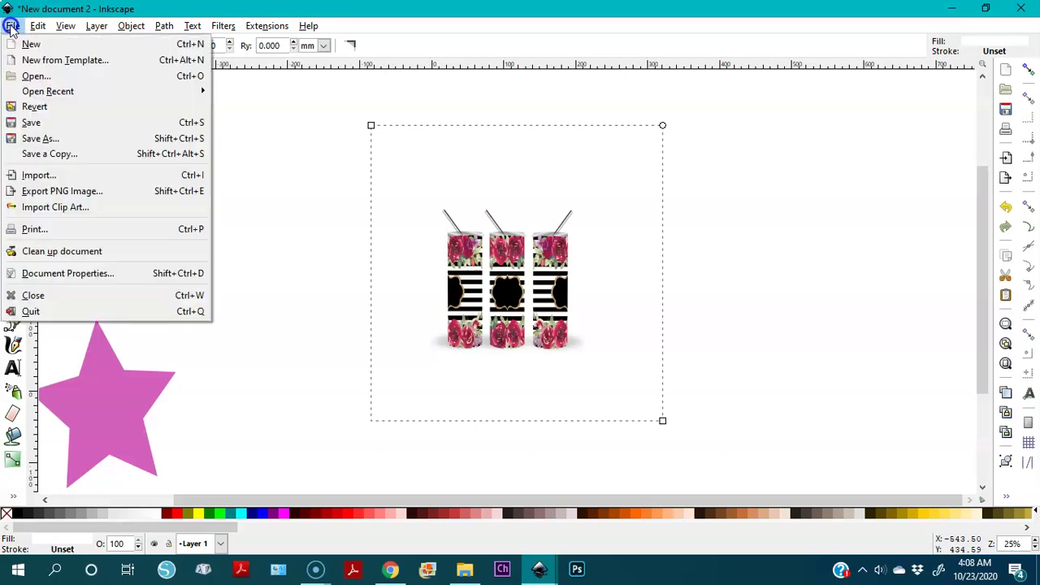
pyautogui.click(65, 192)
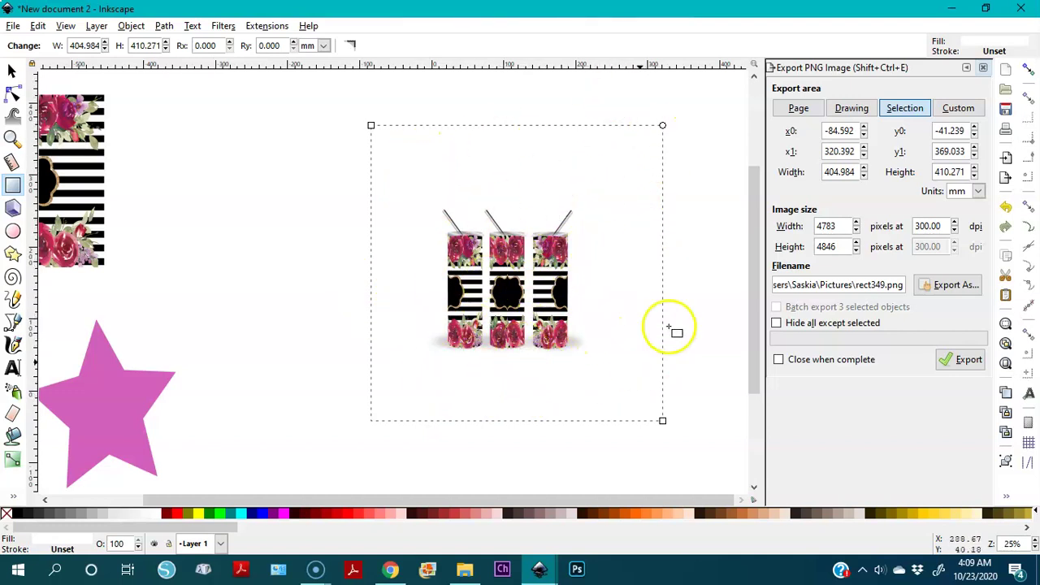
pyautogui.click(799, 110)
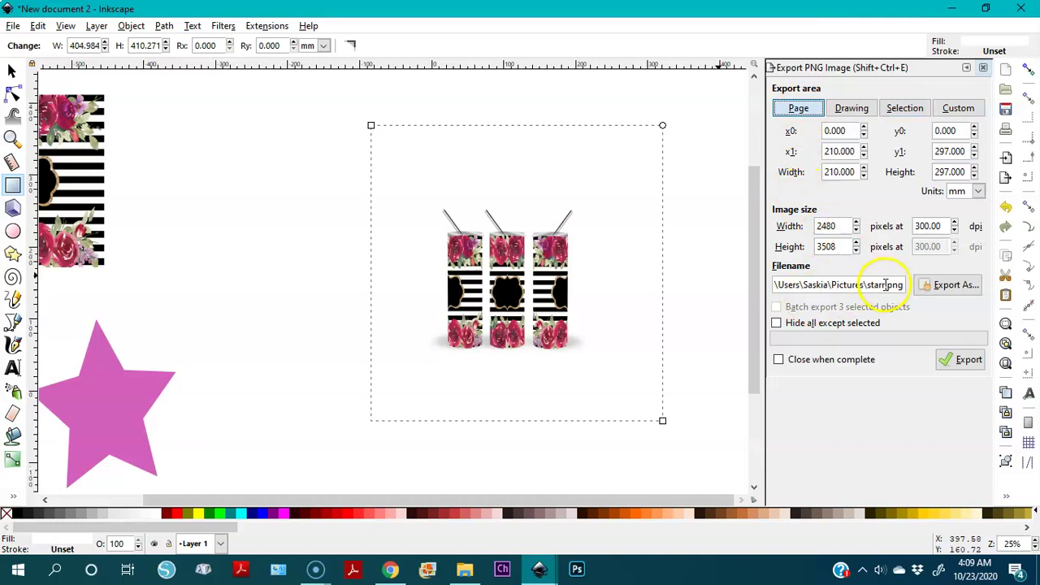
pyautogui.press('BackSpace')
pyautogui.press('BackSpace')
pyautogui.press('BackSpace')
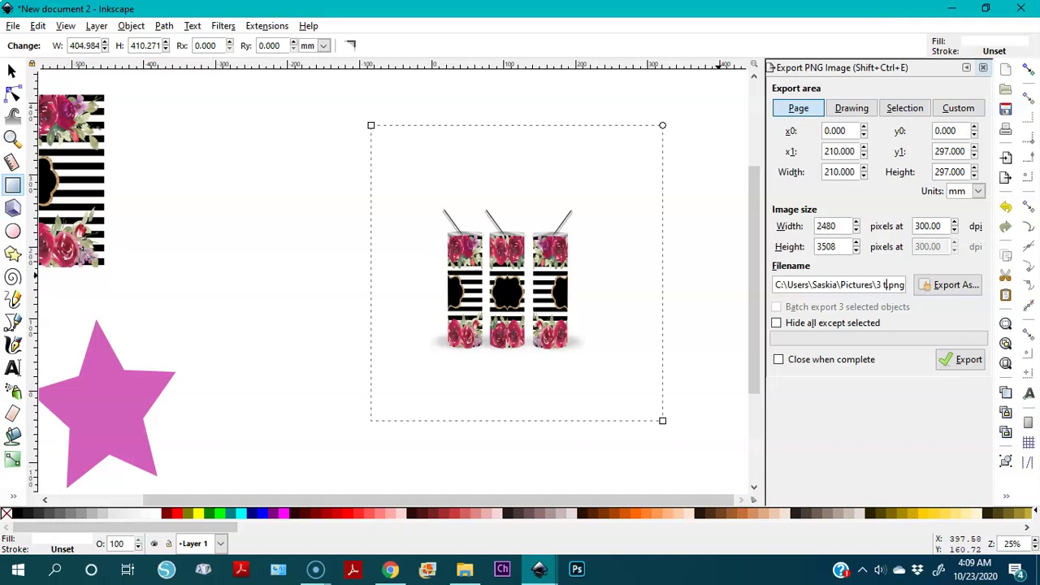
pyautogui.write('umb mockups')
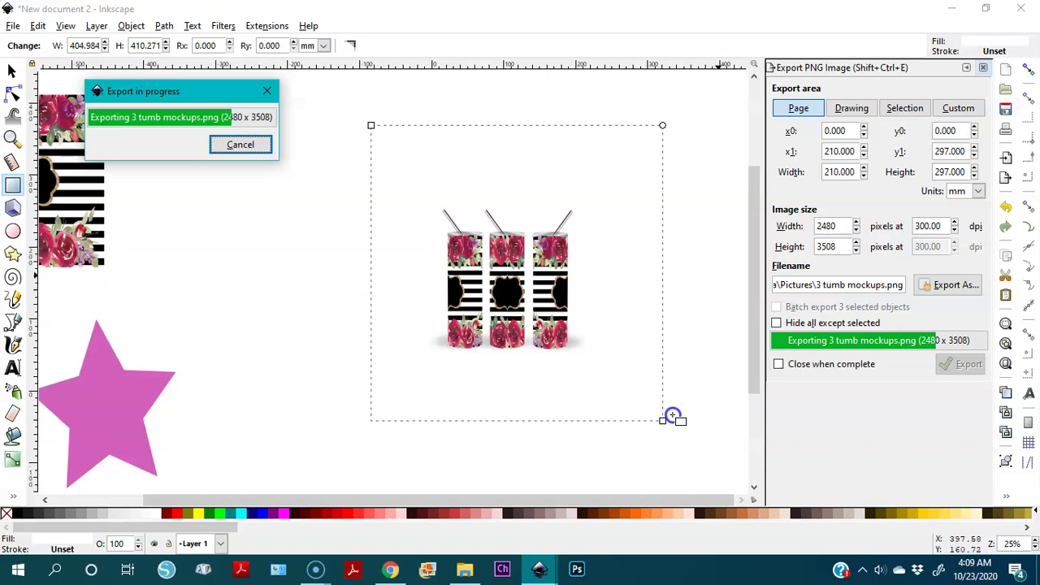
# Switch to File Explorer and search the Pictures folder for "3 tumb" to check the exported mockup
pyautogui.click(465, 571)
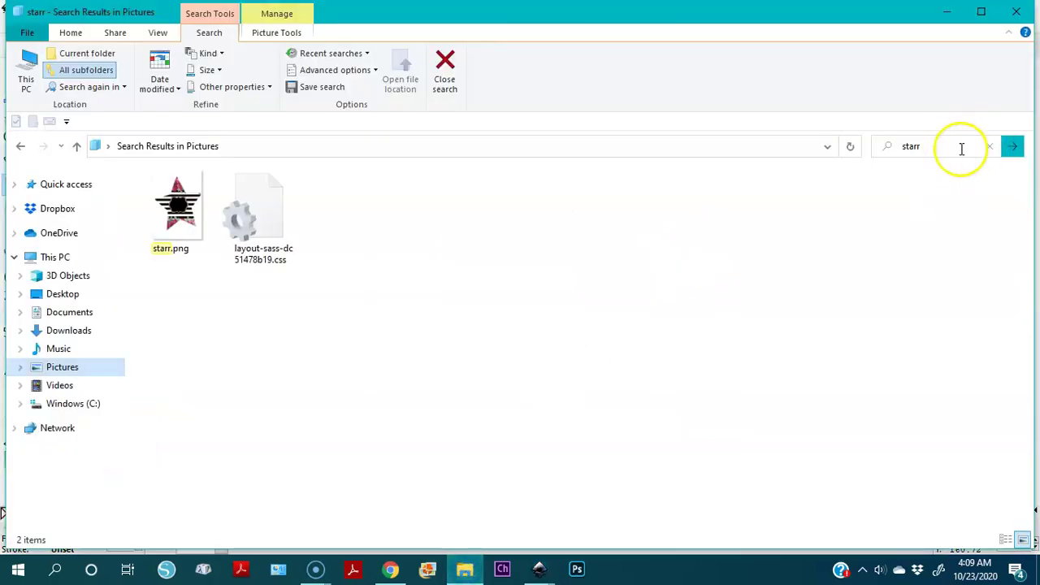
pyautogui.click(989, 147)
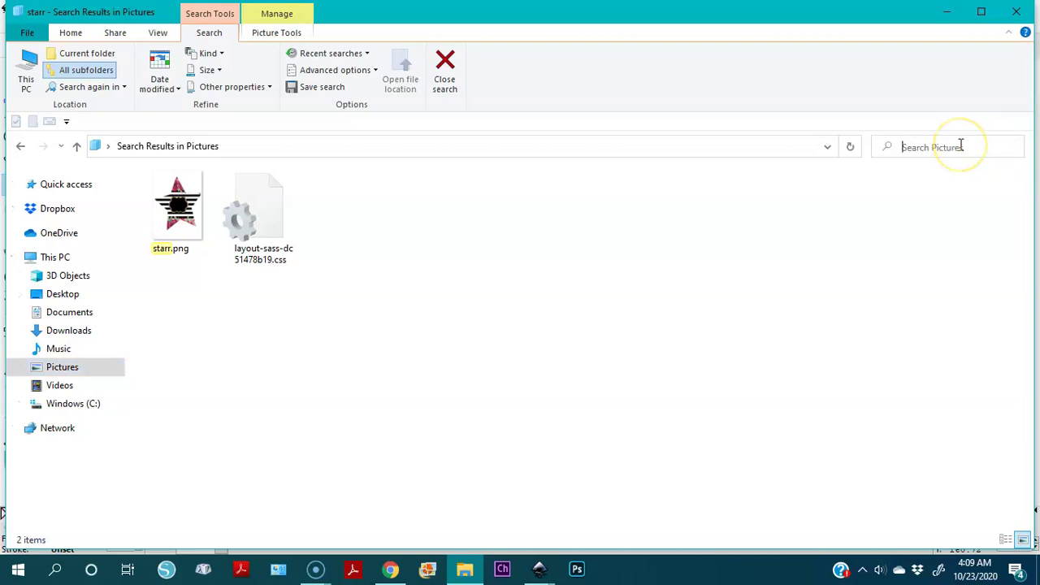
pyautogui.write('3 tumb')
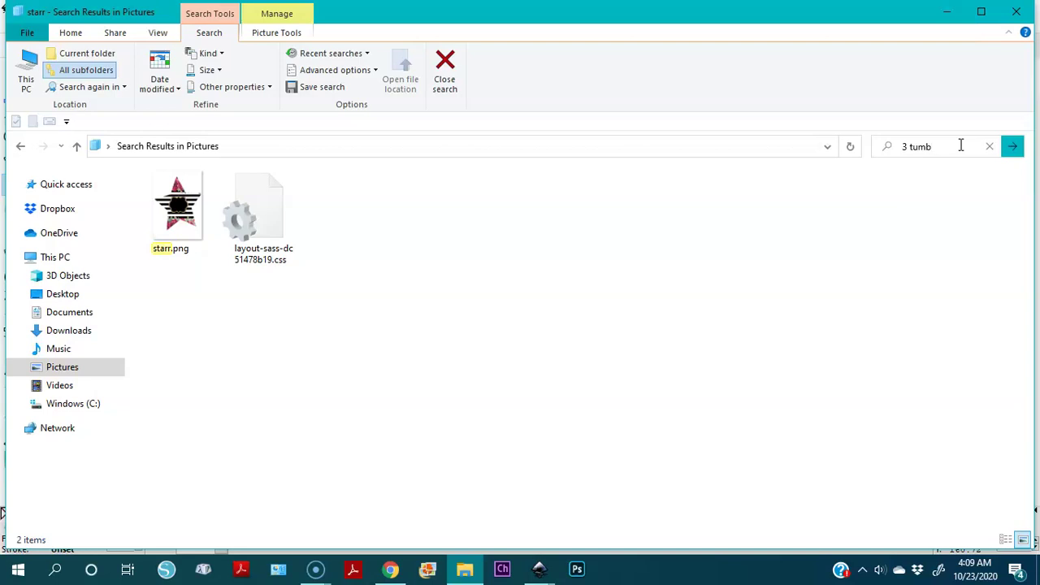
pyautogui.press('Return')
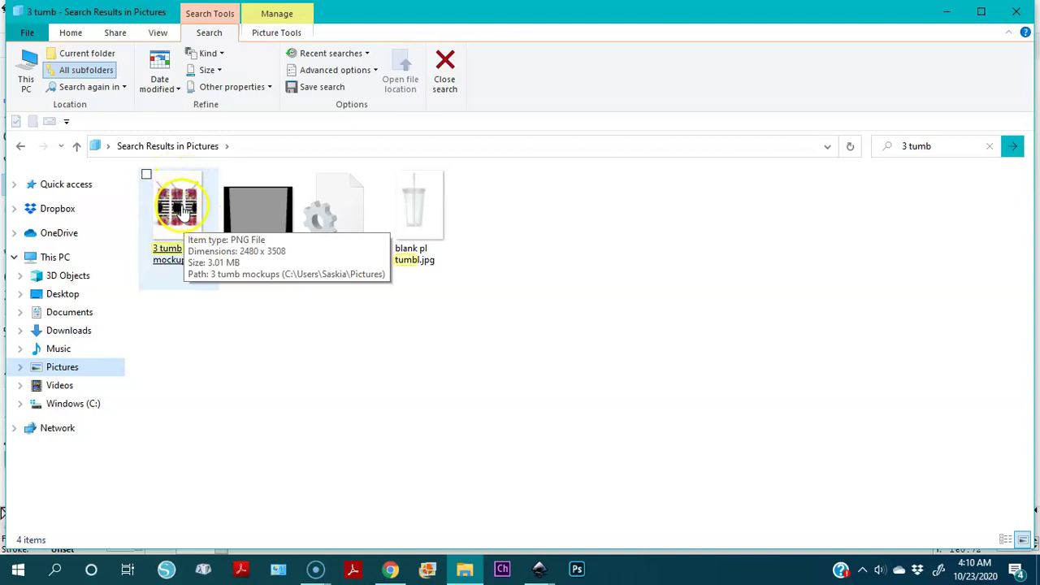
# Switch back to the New document 2 tumbler drawing in Inkscape
pyautogui.click(540, 571)
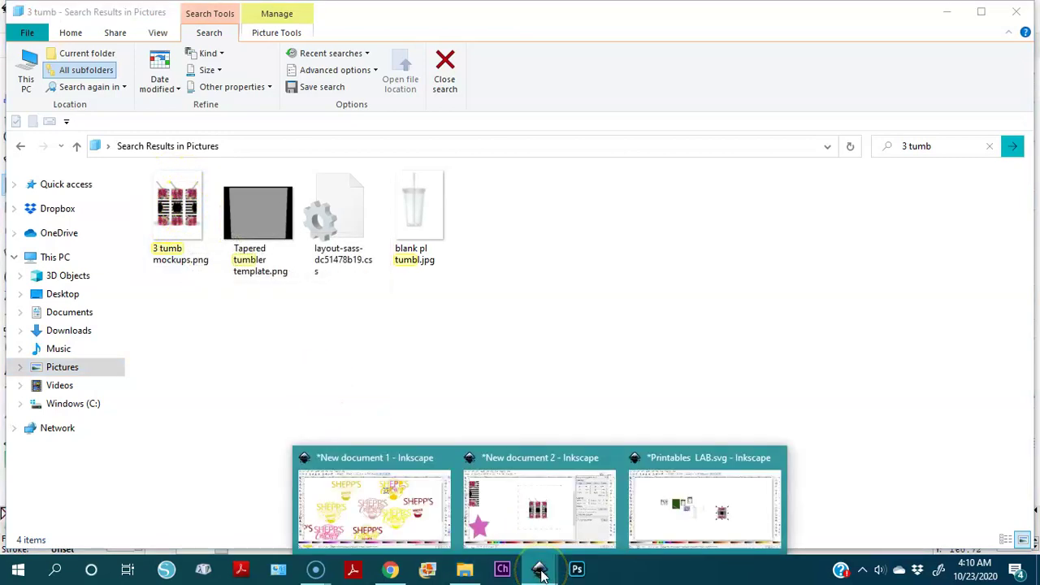
pyautogui.click(695, 524)
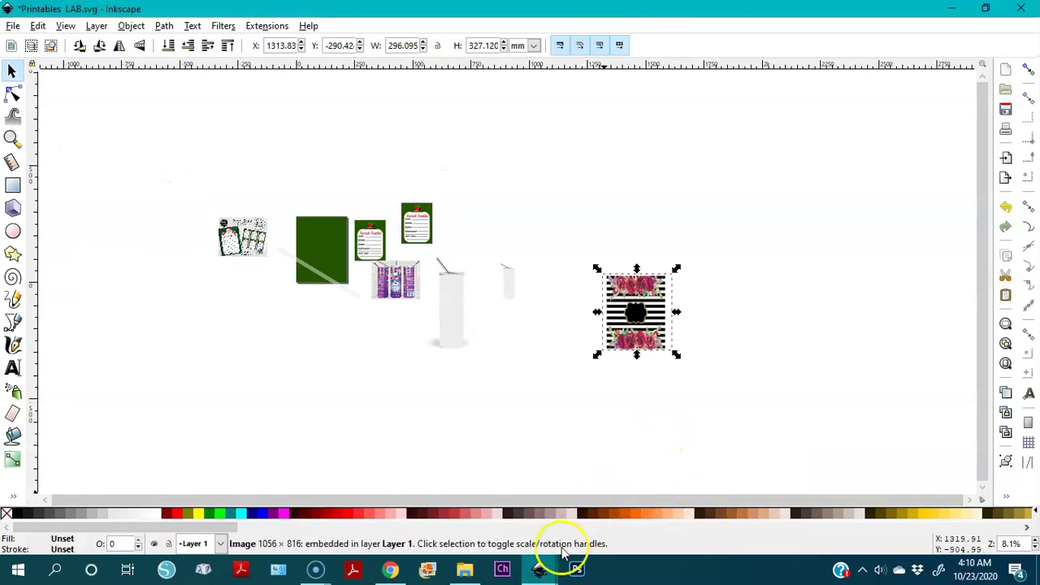
pyautogui.click(540, 570)
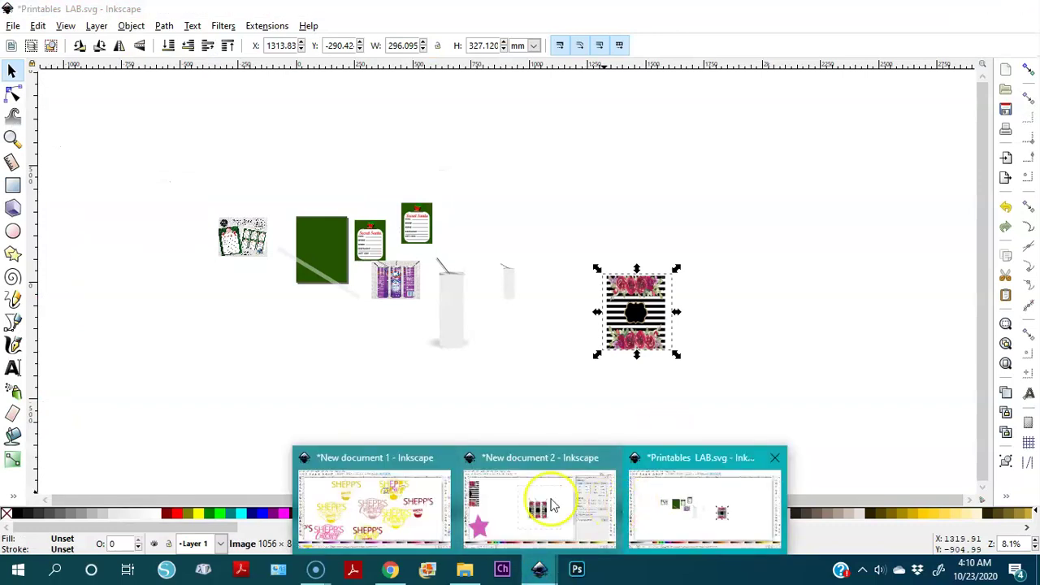
pyautogui.click(553, 506)
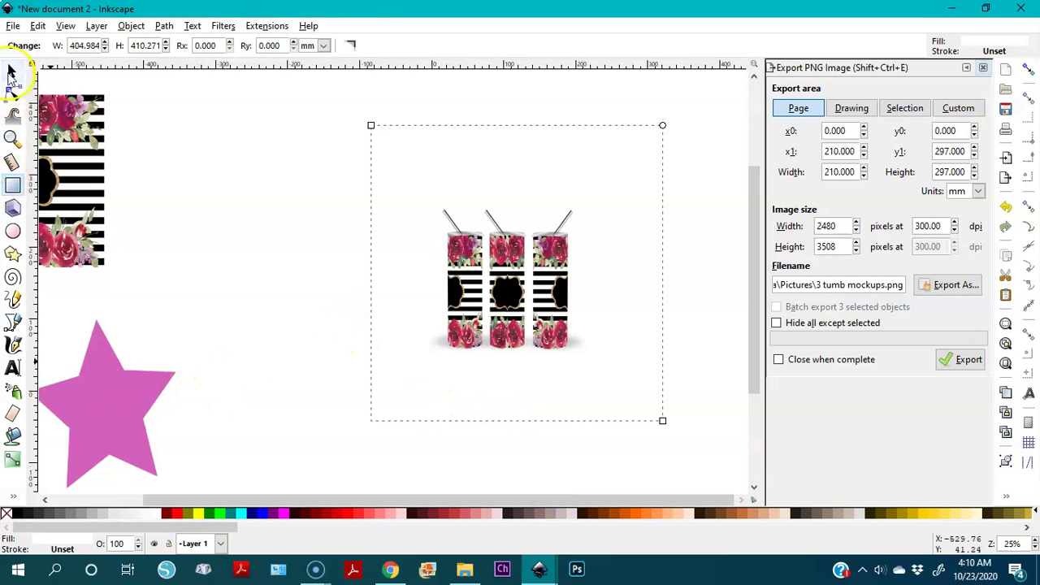
# Move the pink star closer to the tumblers and scale it down to about 3.43 × 3.04 in
pyautogui.click(11, 72)
pyautogui.click(116, 393)
pyautogui.moveTo(117, 410); pyautogui.dragTo(268, 358)
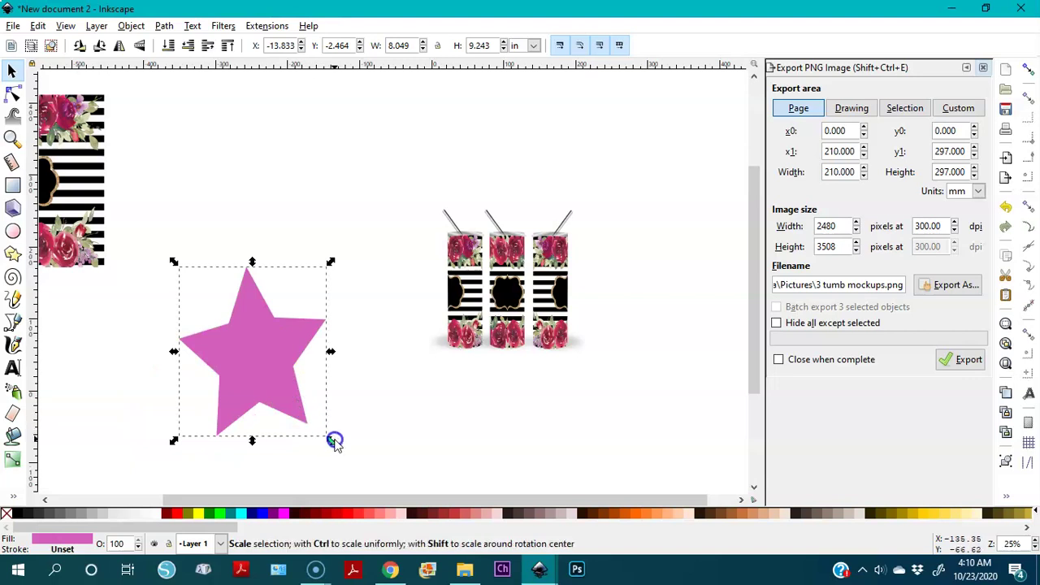
pyautogui.moveTo(330, 440); pyautogui.dragTo(247, 331)
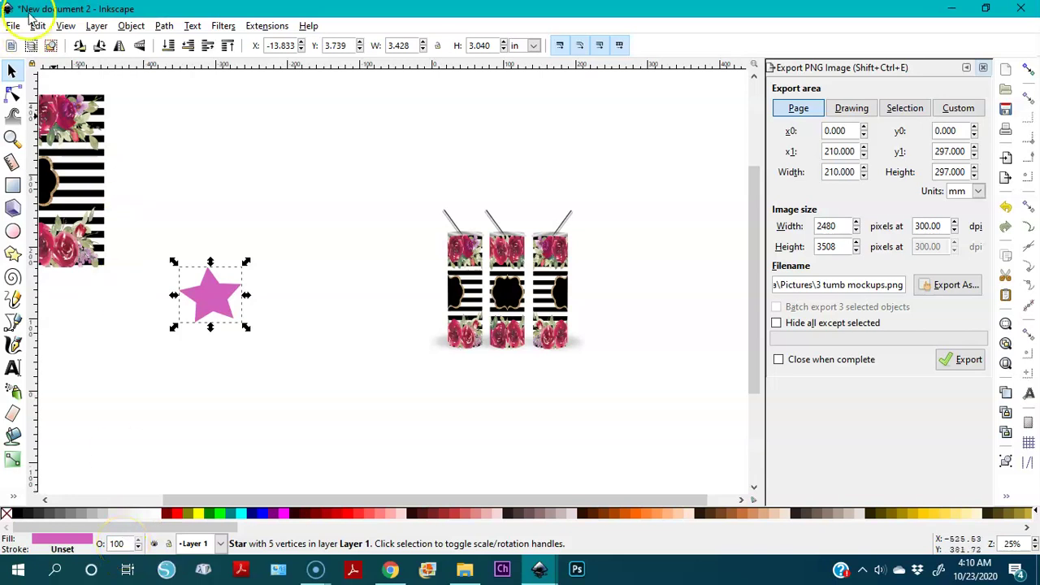
# Open the recent file Poui poui.png as an embedded image with its resolution taken from the file
pyautogui.click(13, 25)
pyautogui.moveTo(37, 25)
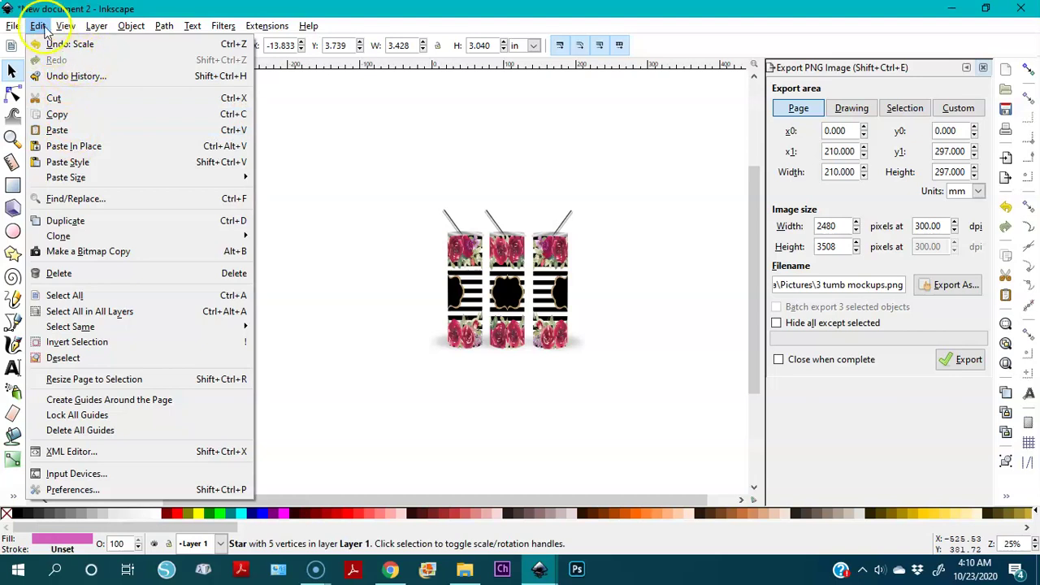
pyautogui.click(16, 26)
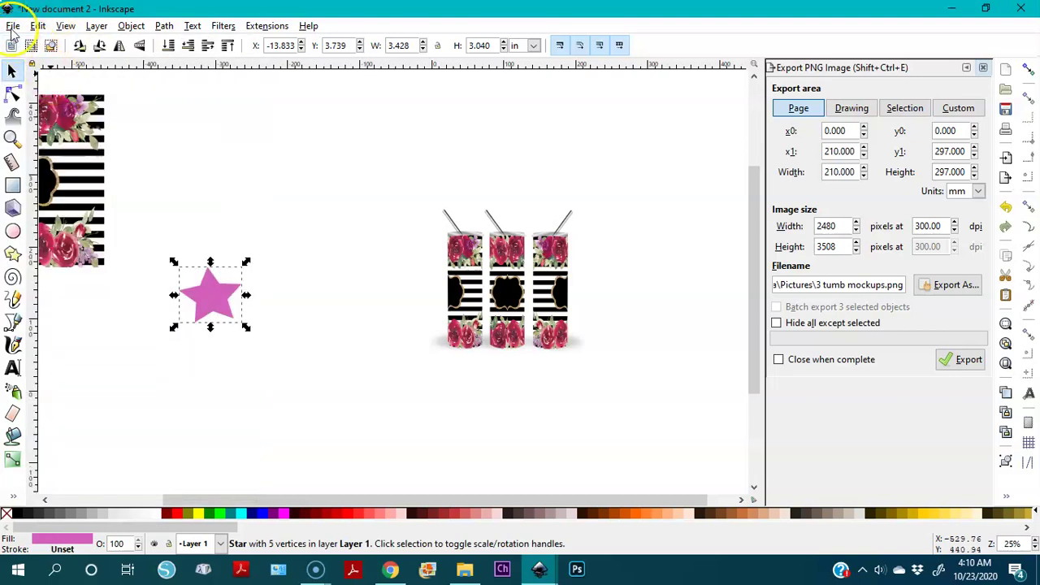
pyautogui.click(14, 26)
pyautogui.moveTo(45, 96)
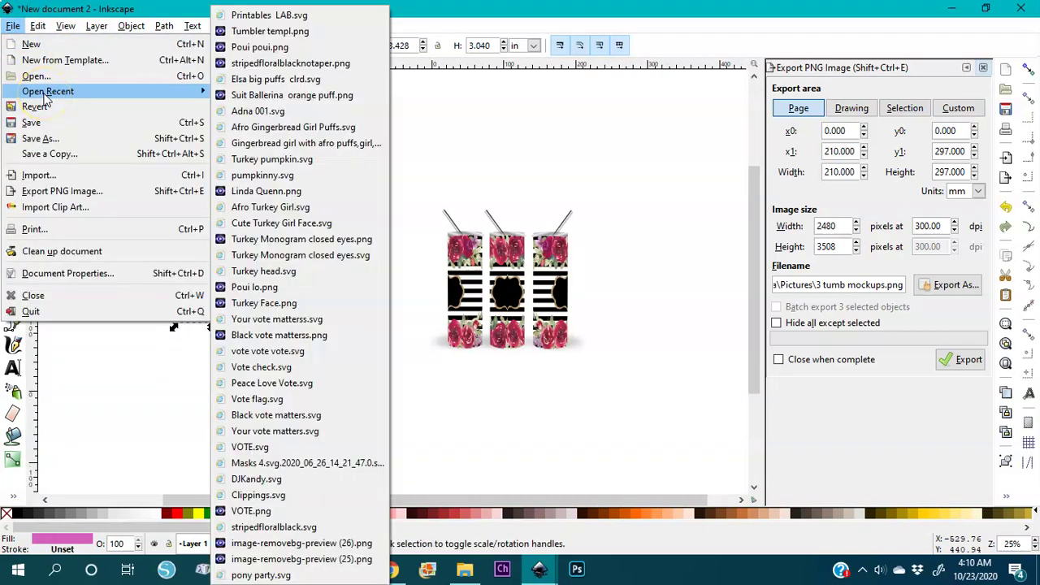
pyautogui.click(240, 51)
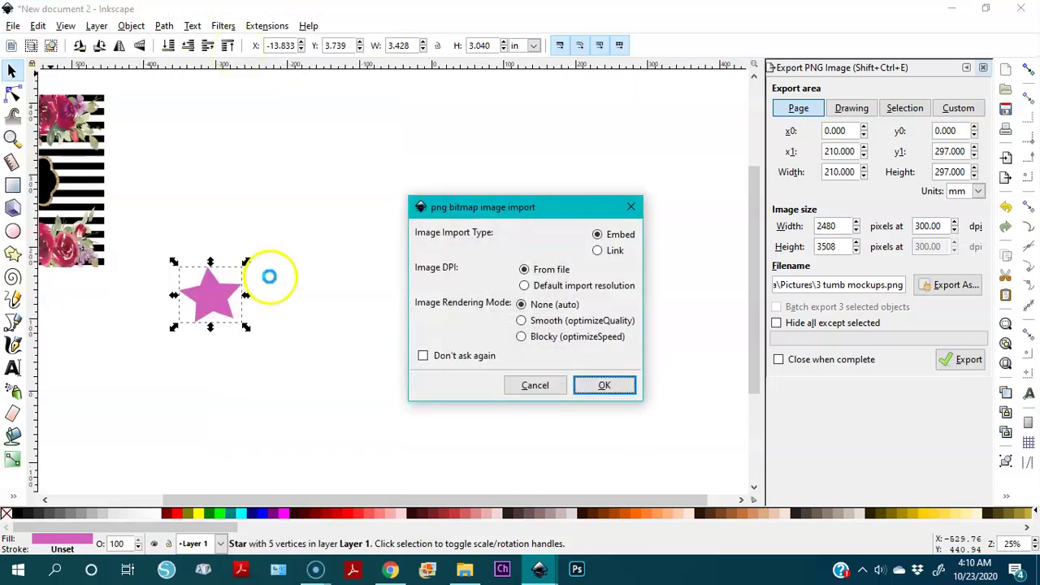
pyautogui.click(600, 389)
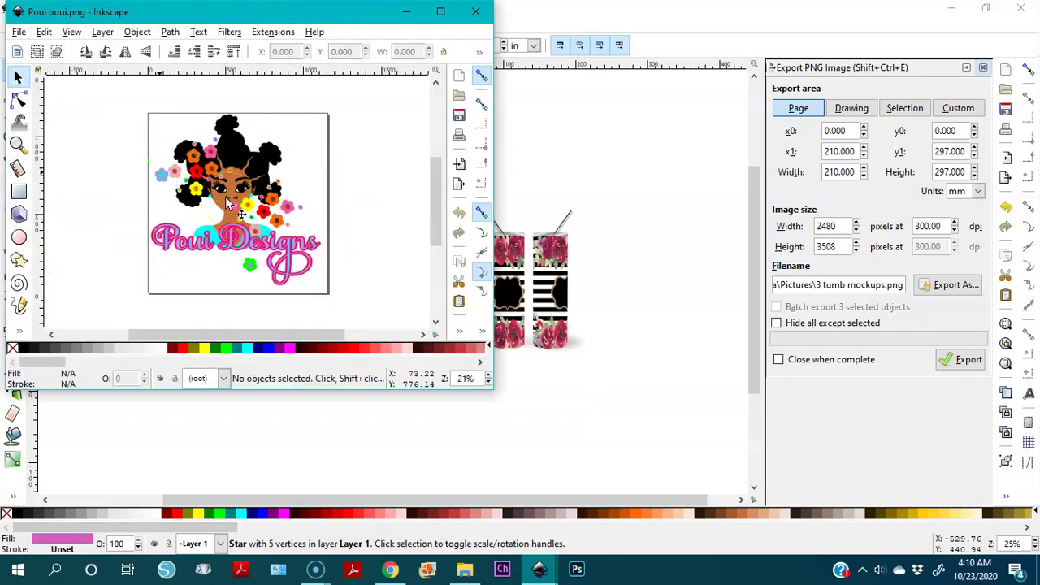
# Copy the Poui Designs logo image to the clipboard and minimize its window
pyautogui.click(252, 226)
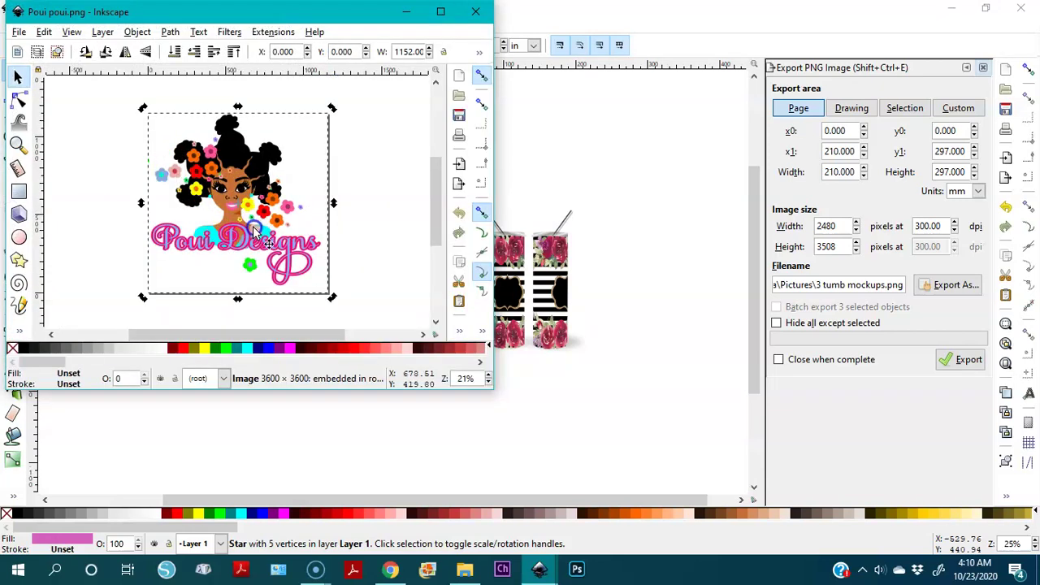
pyautogui.rightClick(254, 231)
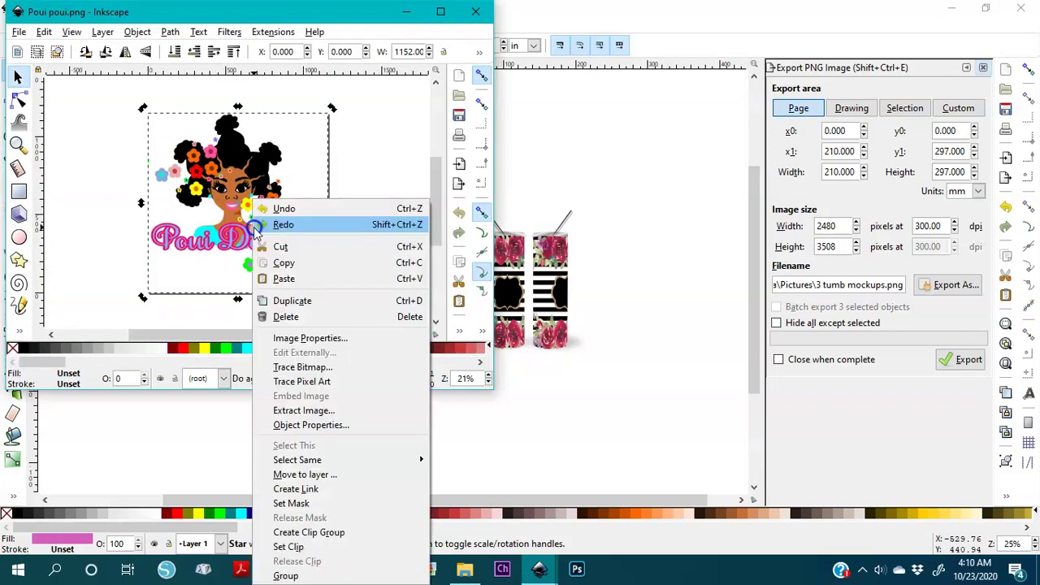
pyautogui.click(286, 264)
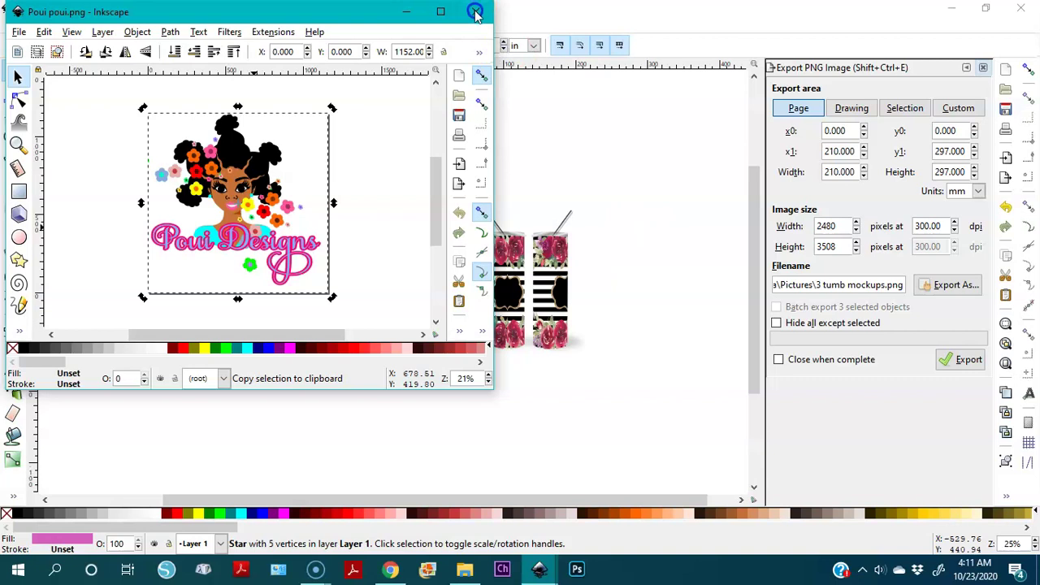
pyautogui.click(406, 14)
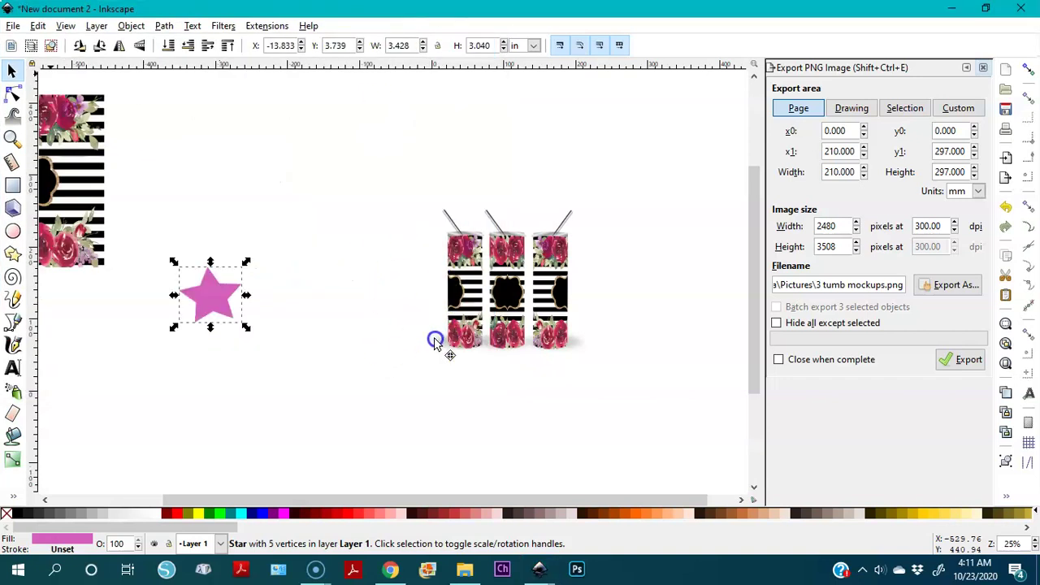
# Paste the Poui Designs logo into the mockup document and move it down over the tumblers
pyautogui.click(508, 348)
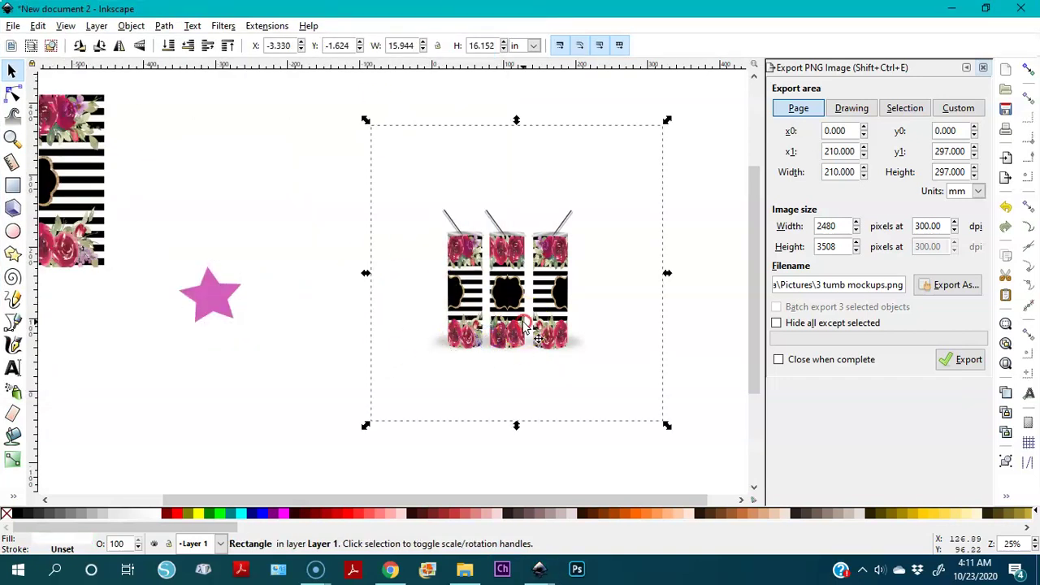
pyautogui.rightClick(526, 325)
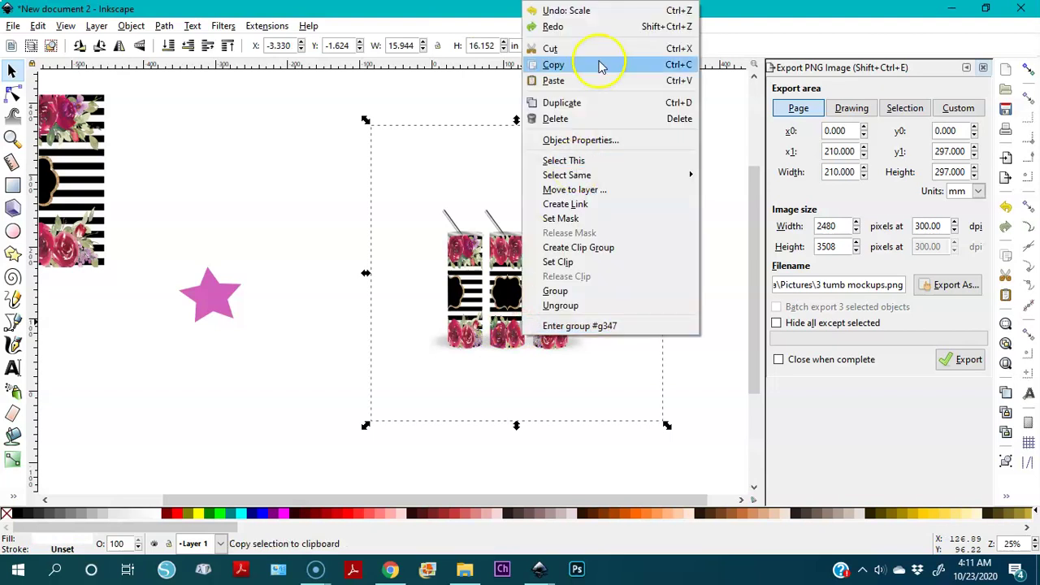
pyautogui.click(560, 81)
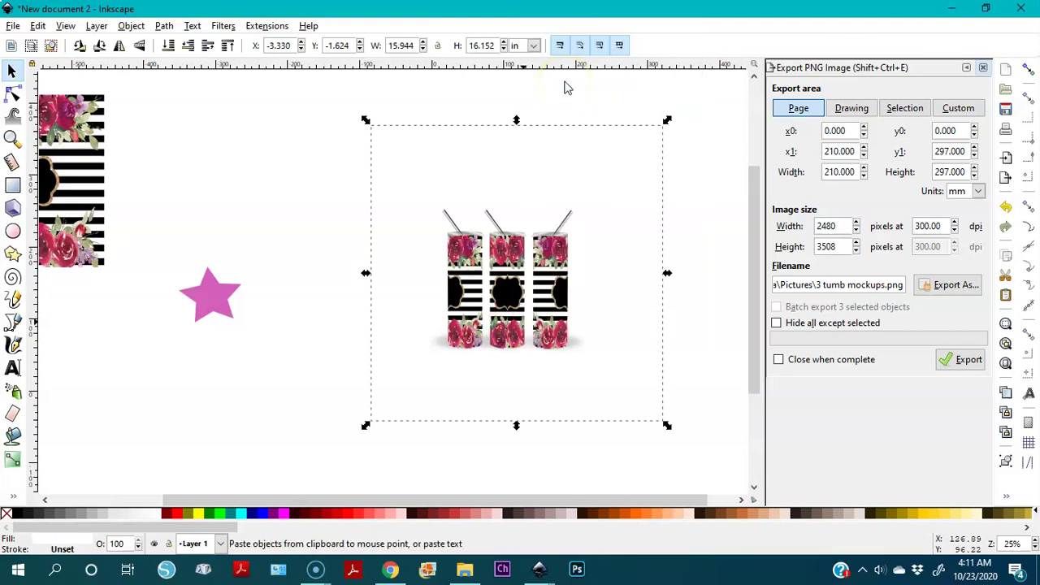
pyautogui.click(605, 116)
pyautogui.moveTo(605, 117); pyautogui.dragTo(601, 203)
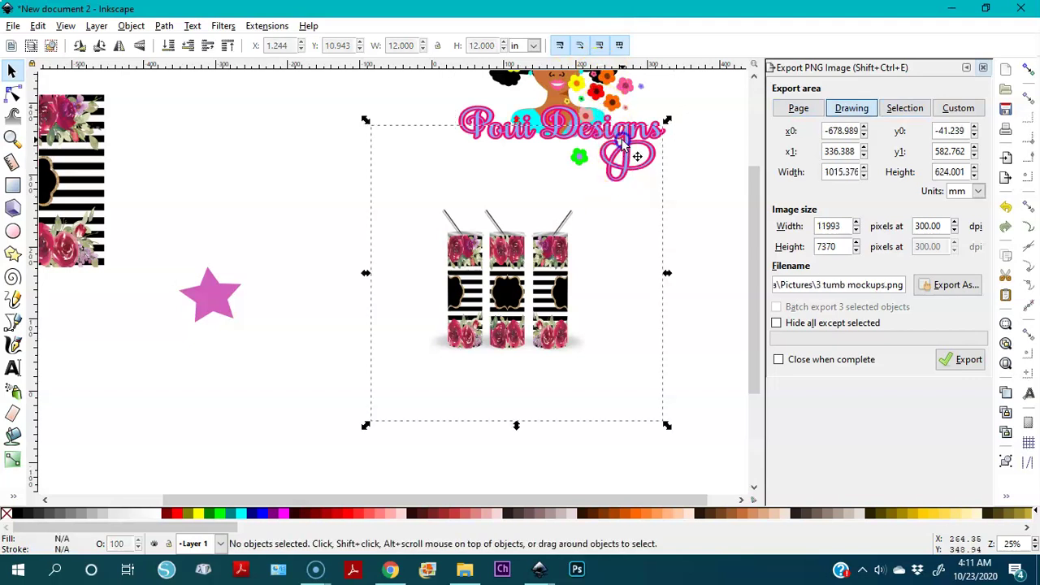
pyautogui.click(622, 140)
pyautogui.press('Escape')
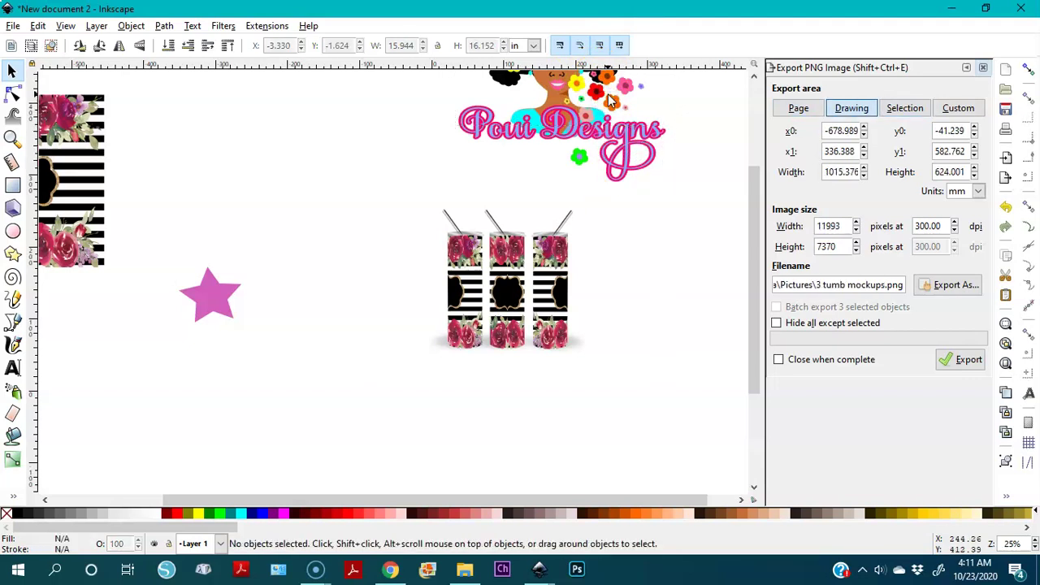
pyautogui.click(612, 108)
pyautogui.moveTo(612, 108); pyautogui.dragTo(605, 345)
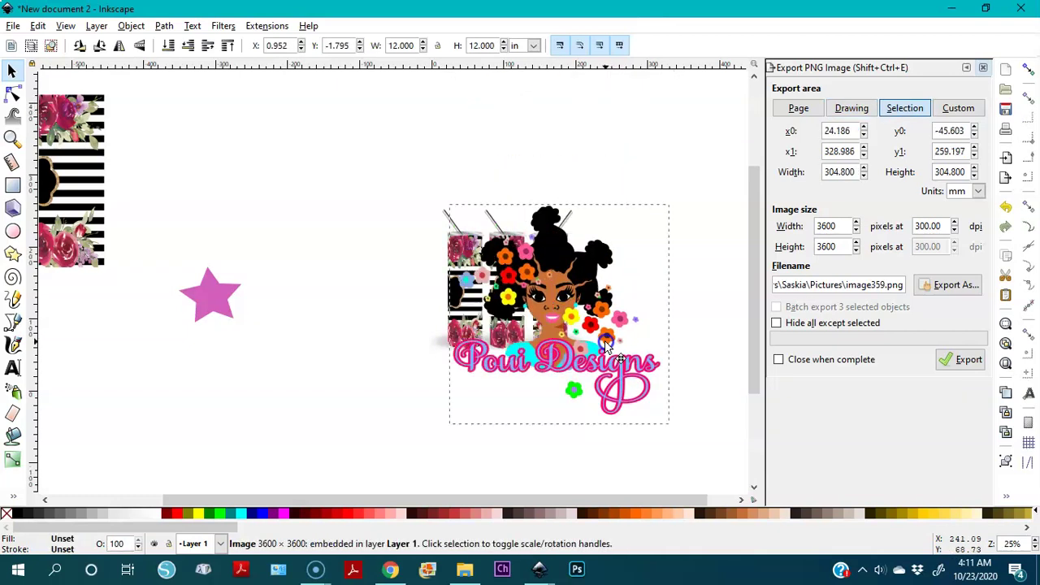
# Scale the Poui Designs logo down to about 4.84 × 4.80 in and set its opacity to 50%
pyautogui.moveTo(672, 428); pyautogui.dragTo(646, 401)
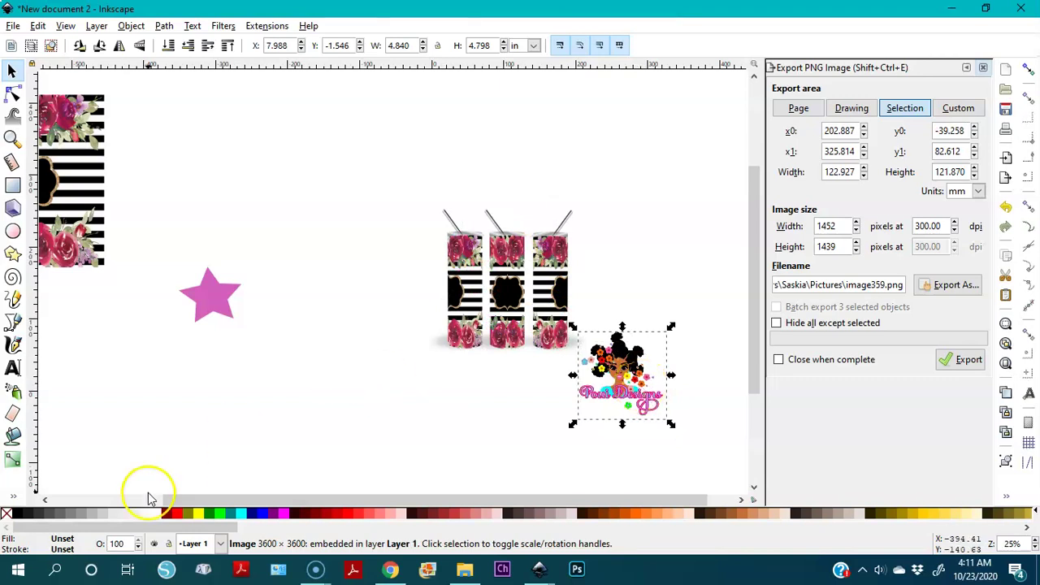
pyautogui.click(122, 543)
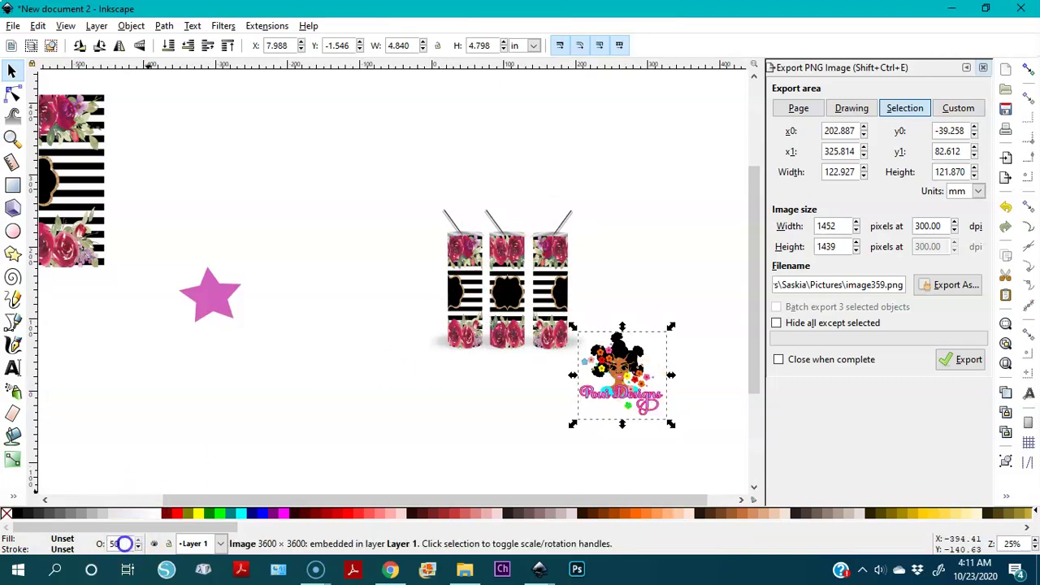
pyautogui.write('50')
pyautogui.press('Return')
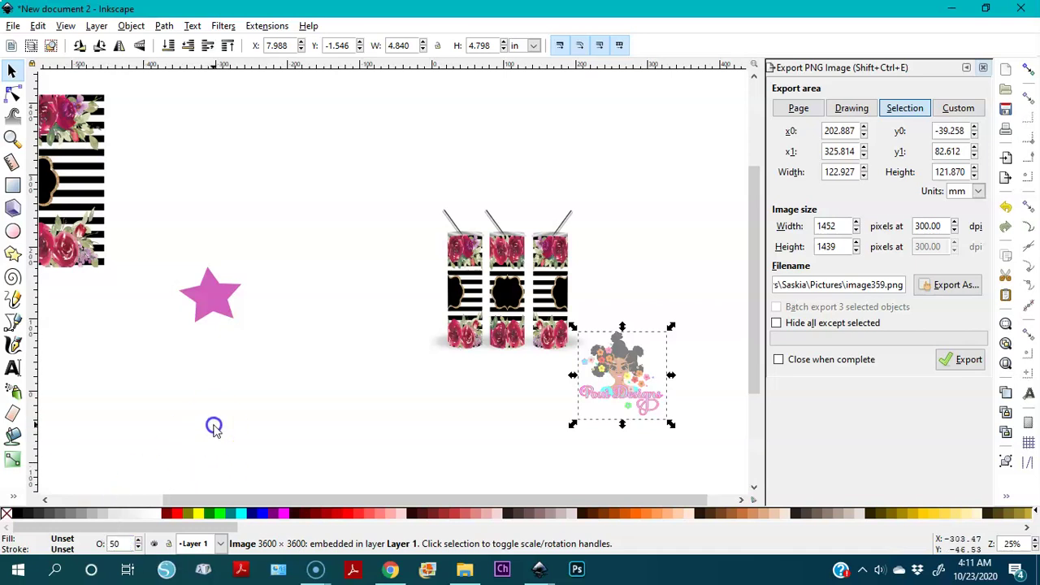
# Shrink the faded logo to about 3.09 × 3.09 in and place it over the lower edge of the middle and right tumblers
pyautogui.moveTo(671, 423); pyautogui.dragTo(641, 395)
pyautogui.moveTo(573, 363); pyautogui.dragTo(526, 356)
pyautogui.click(611, 358)
pyautogui.click(603, 360)
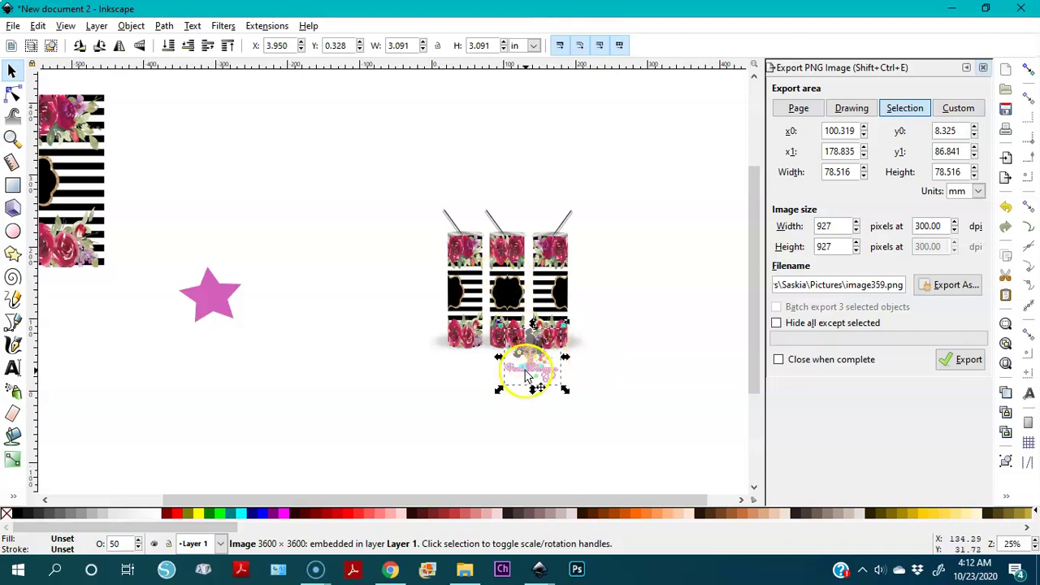
# Export the whole page at 300 dpi as 3 tumb mockups.png, replacing the existing file
pyautogui.click(798, 109)
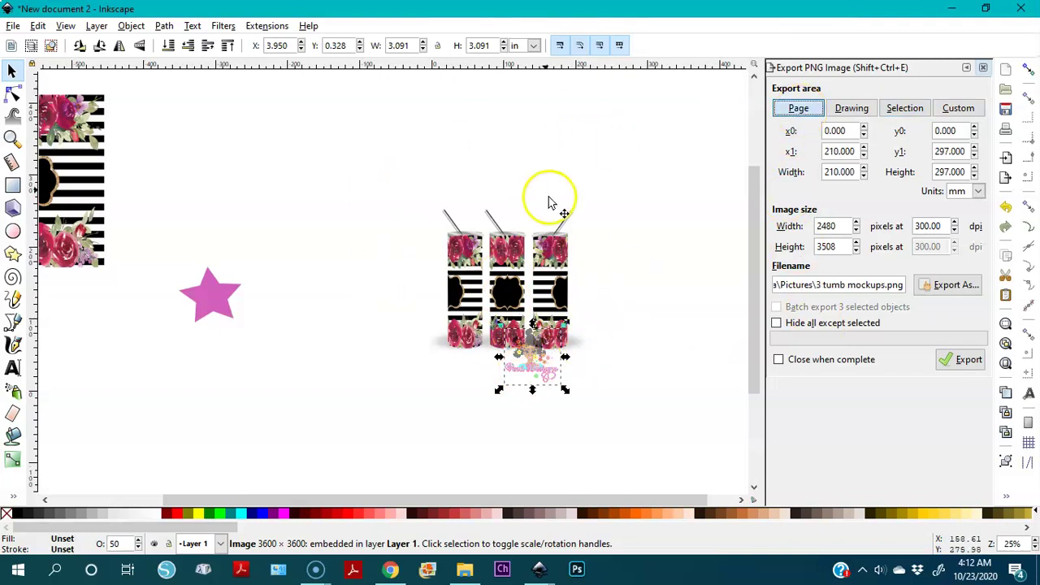
pyautogui.click(966, 361)
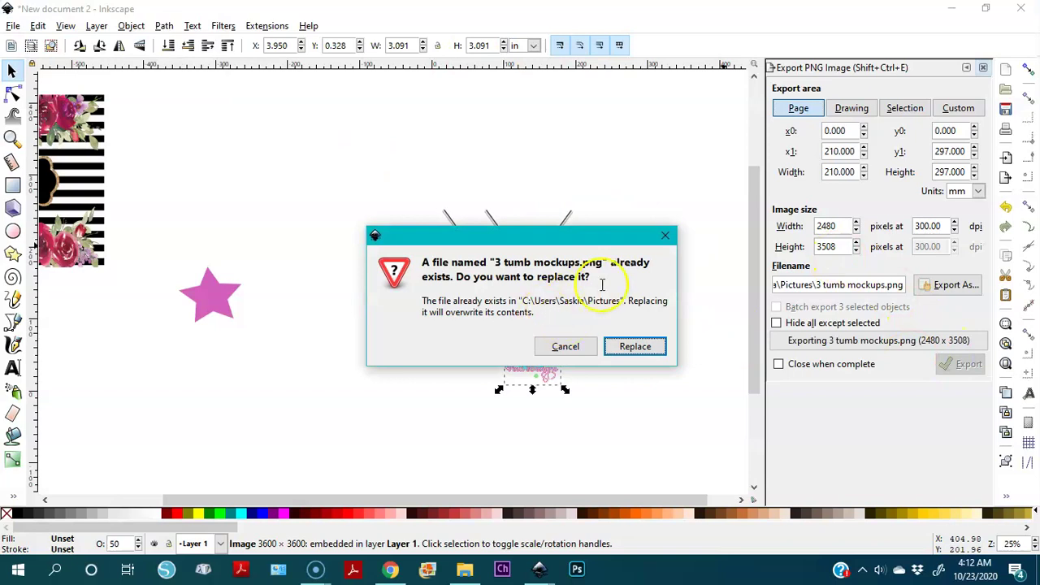
pyautogui.click(635, 347)
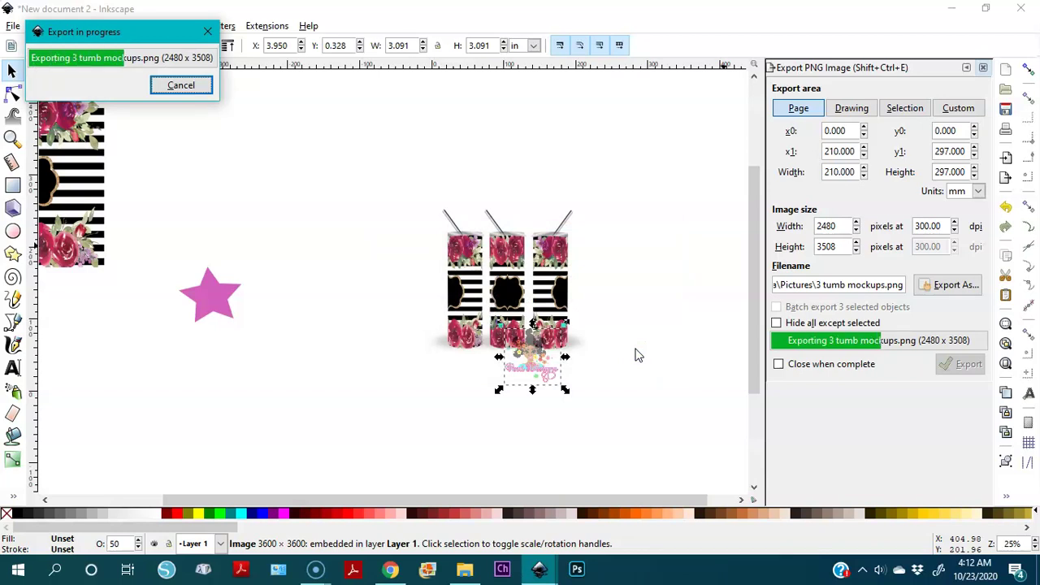
# Check the refreshed thumbnail of 3 tumb mockups.png in File Explorer, and return to the mockup document in Inkscape
pyautogui.click(465, 573)
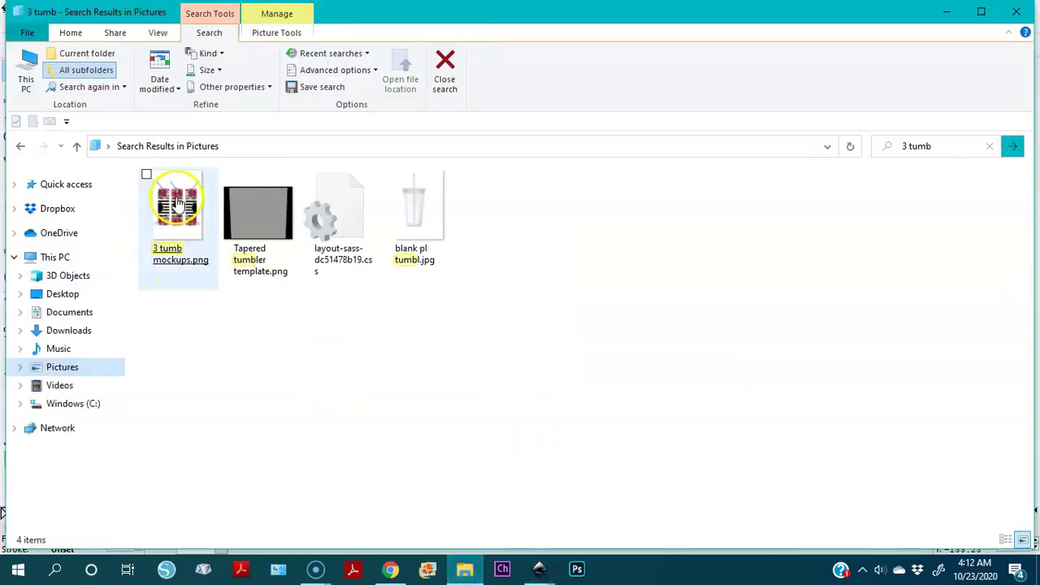
pyautogui.click(850, 148)
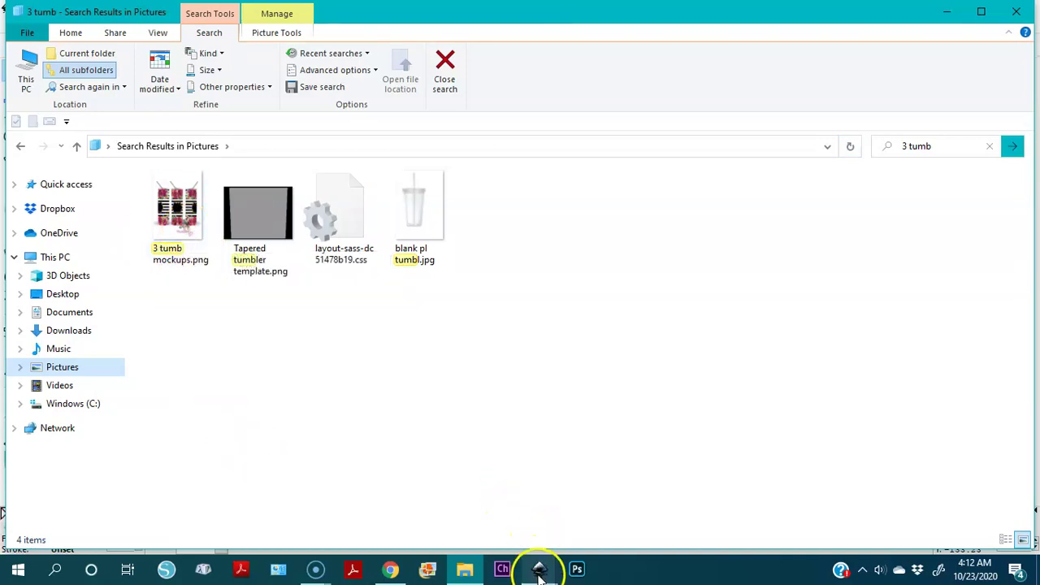
pyautogui.moveTo(538, 569)
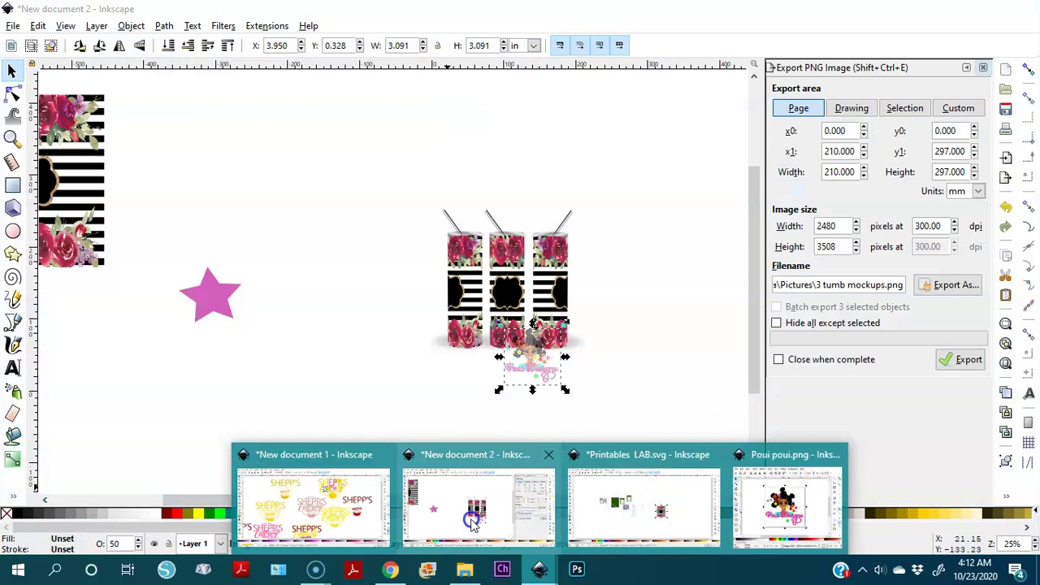
pyautogui.click(473, 522)
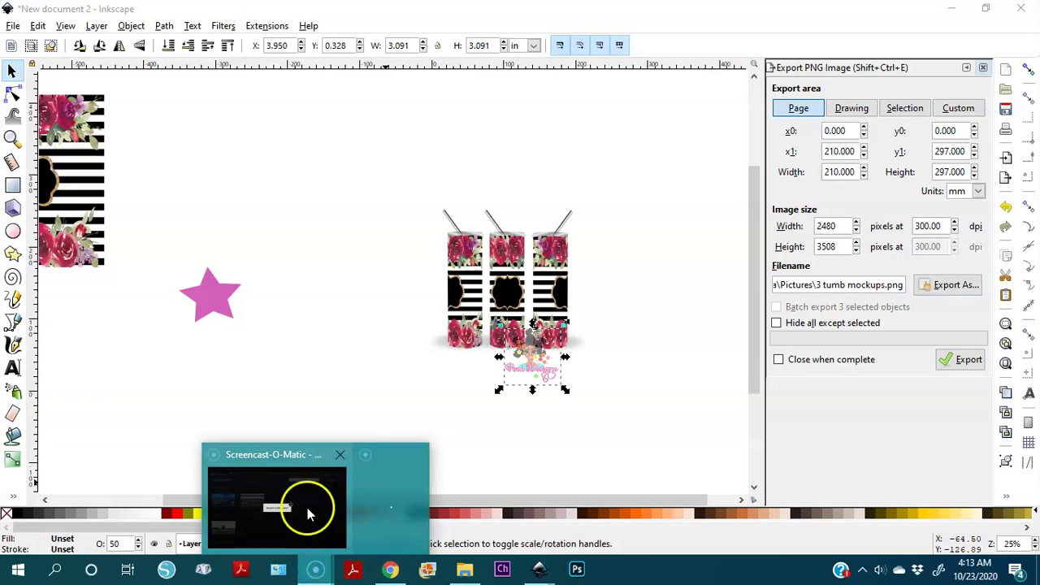
pyautogui.click(305, 510)
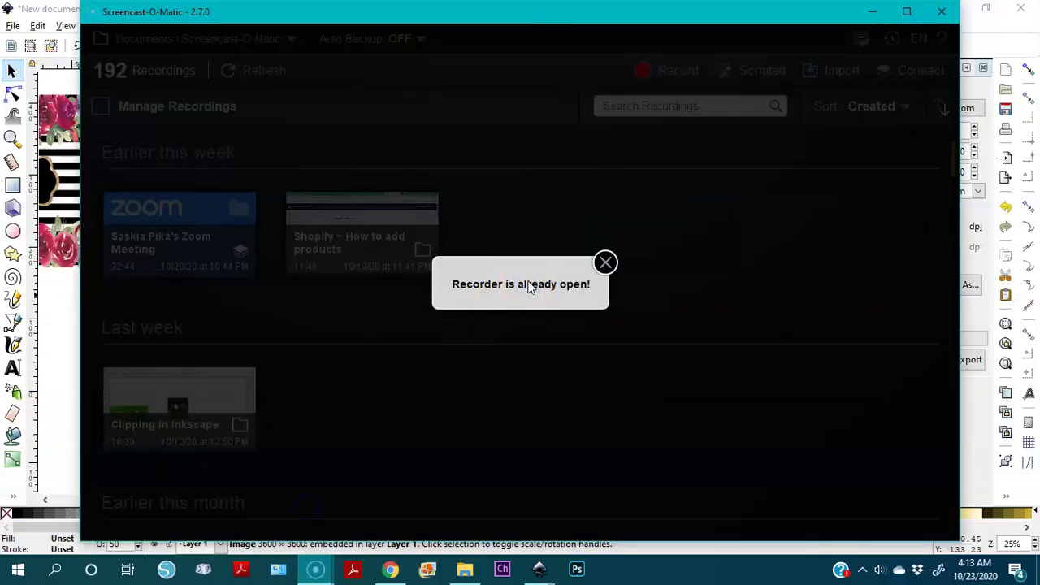
pyautogui.click(528, 291)
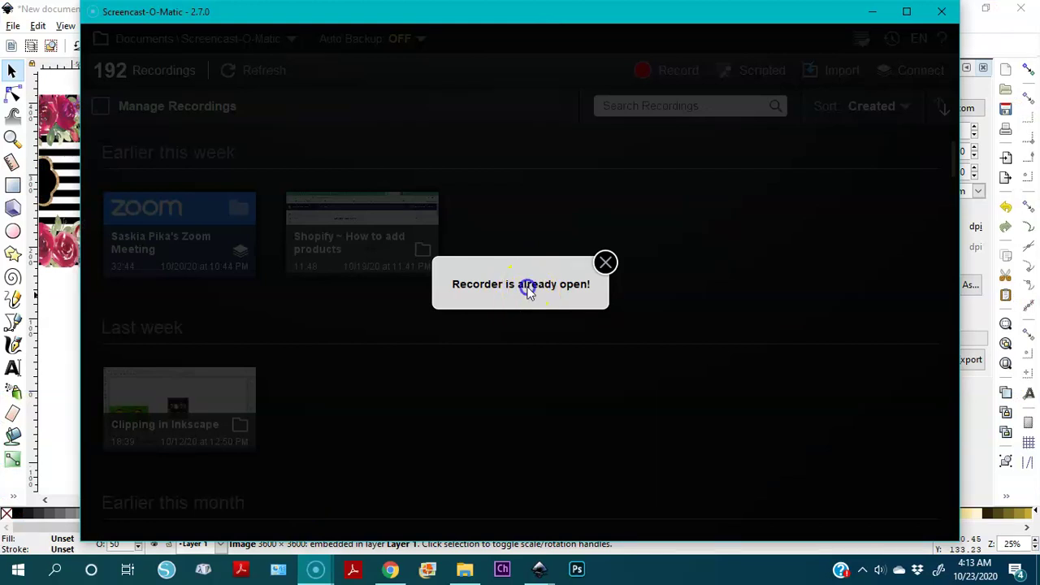